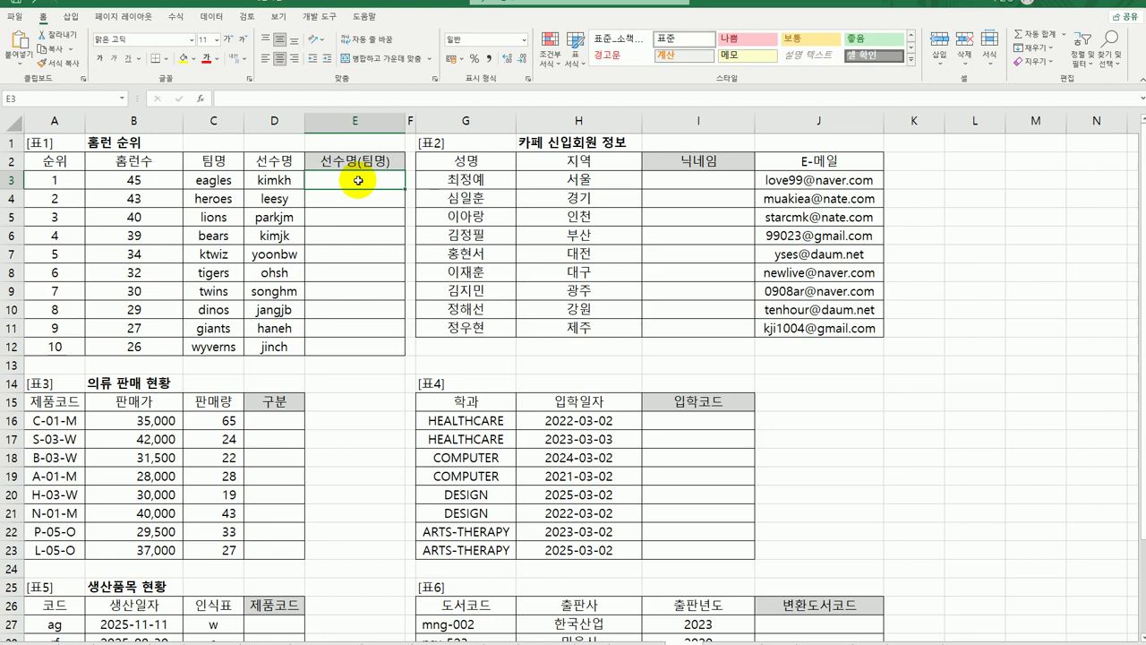
Enter the formula =PROPER(D3) in cell E3 to capitalise the player name's first letter
{"action": "type", "text": "="}
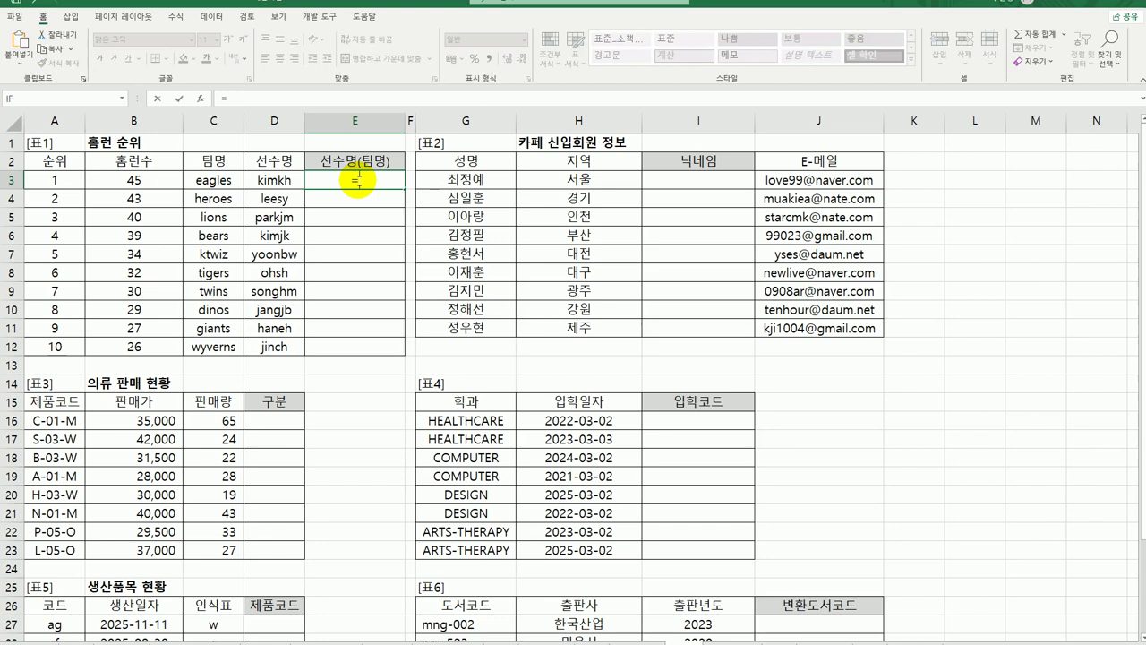
{"action": "type", "text": "p"}
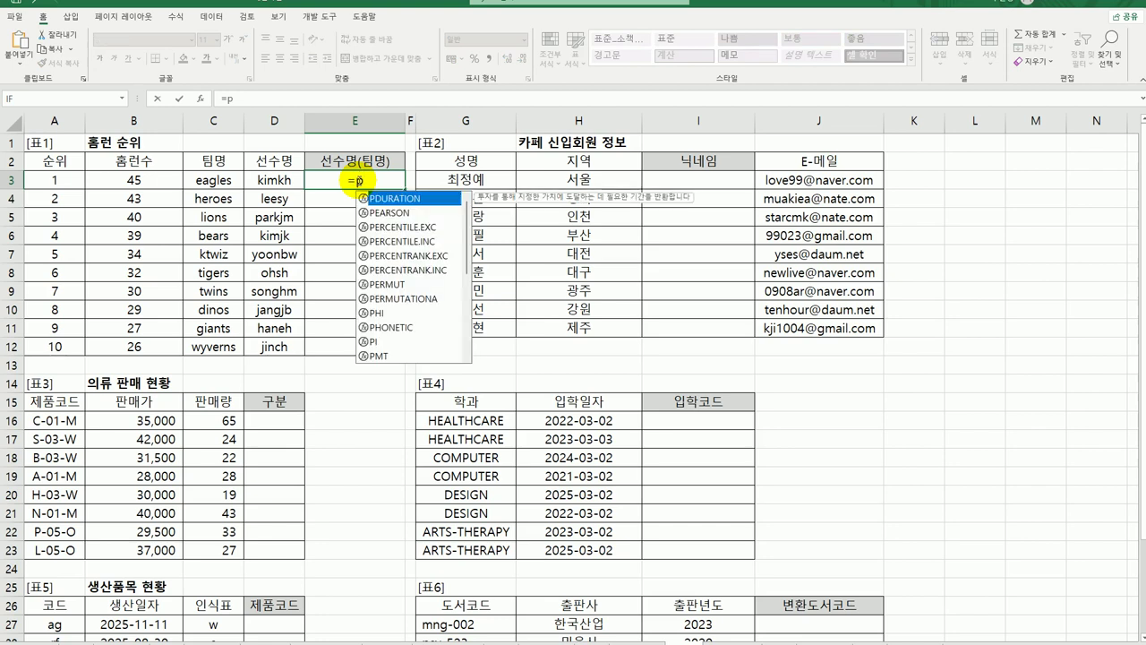
{"action": "type", "text": "ro"}
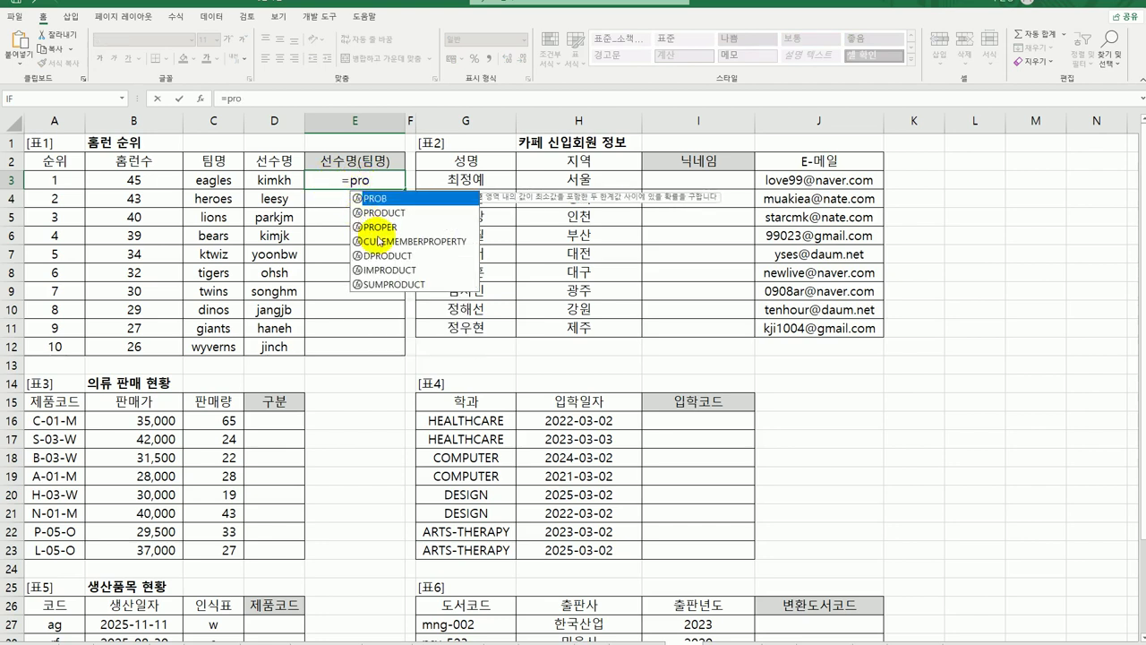
{"action": "double_click", "coordinate": [371, 226]}
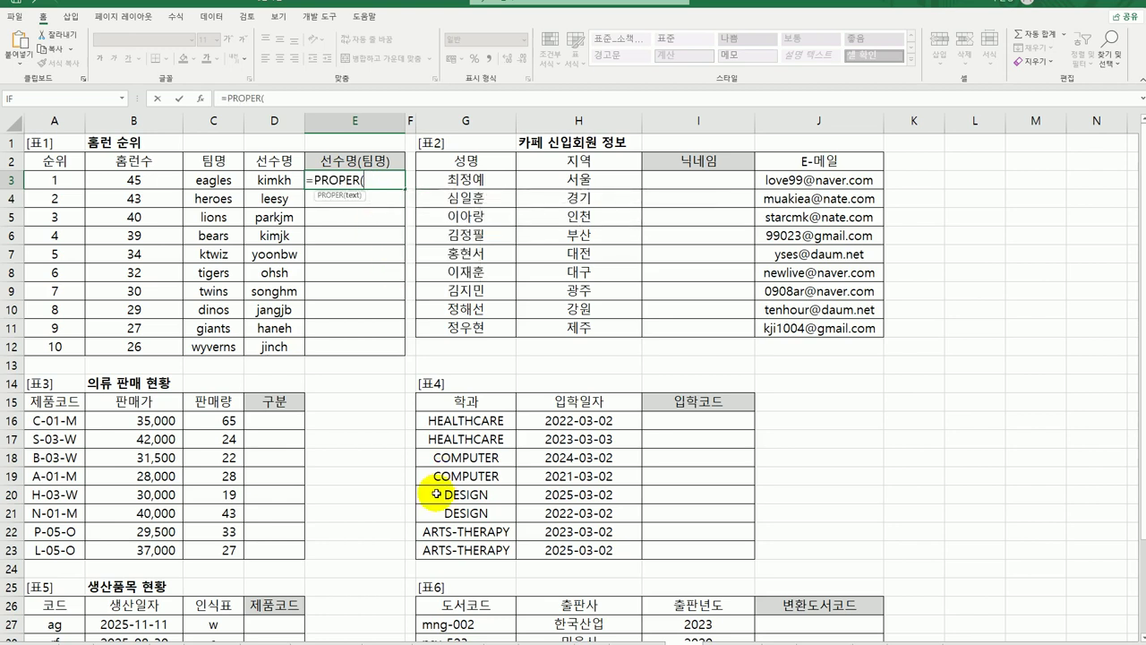
{"action": "left_click", "coordinate": [278, 182]}
{"action": "key", "text": "Return"}
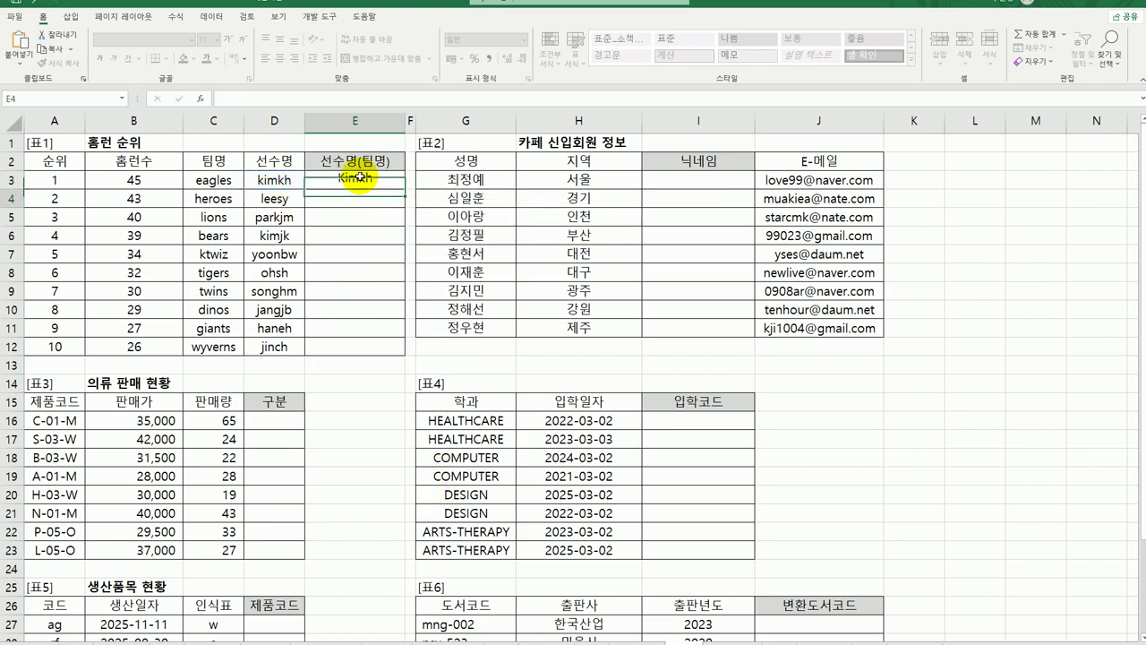
Extend the formula in E3 with &"("&UPPER(C3) to append an opening parenthesis and the uppercase team name
{"action": "left_click", "coordinate": [367, 180]}
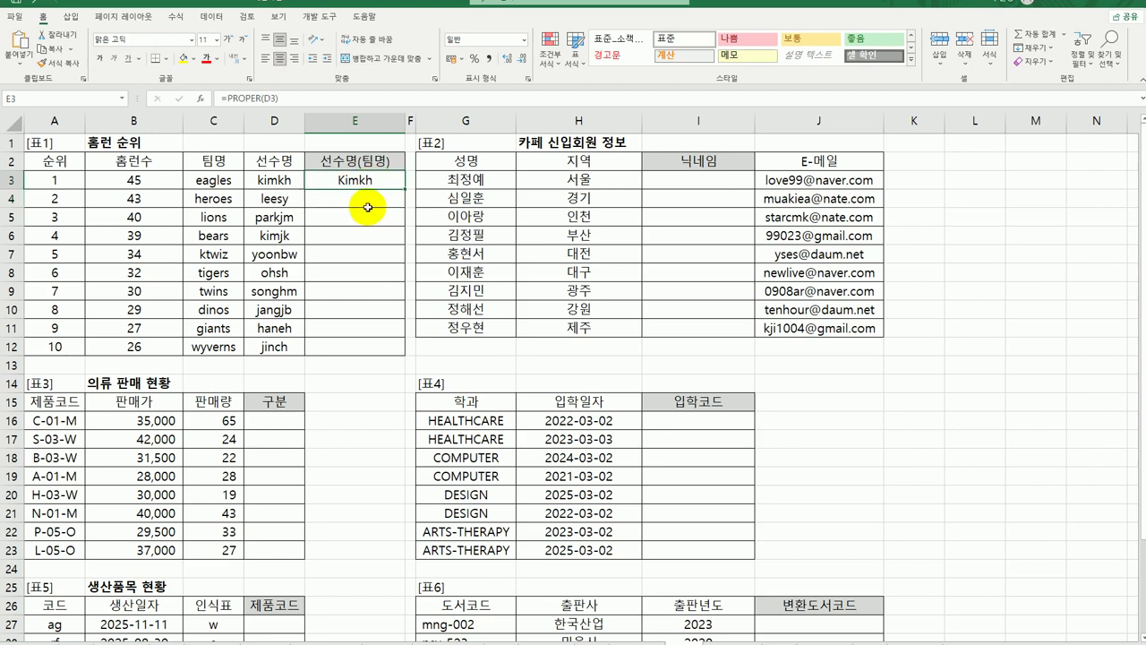
{"action": "double_click", "coordinate": [370, 182]}
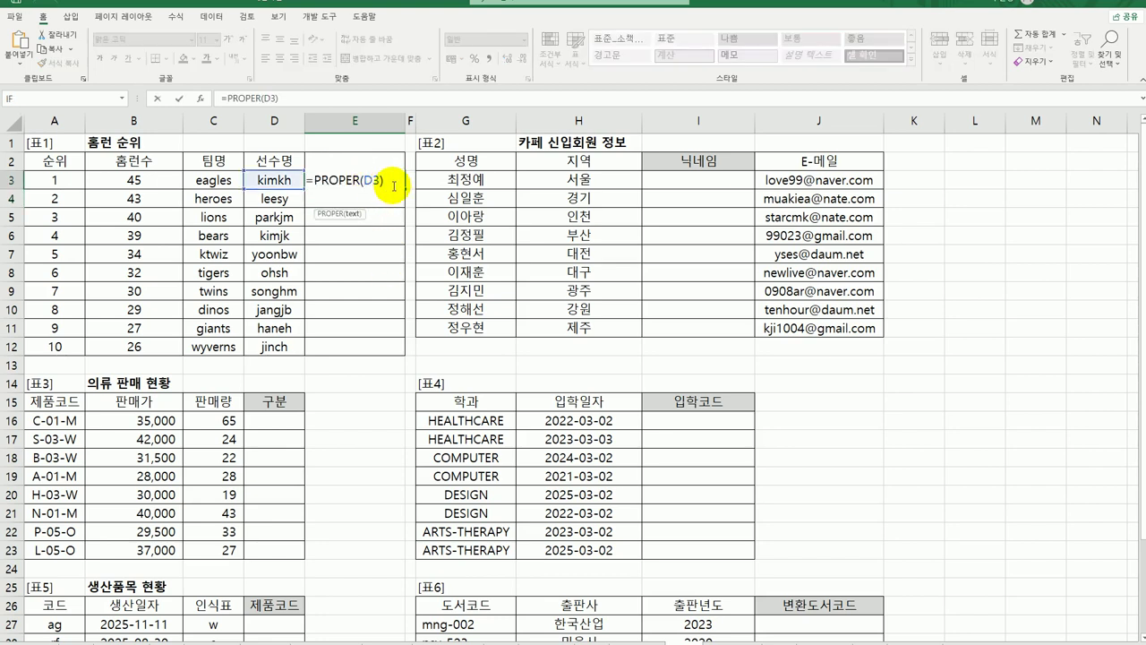
{"action": "type", "text": "&"}
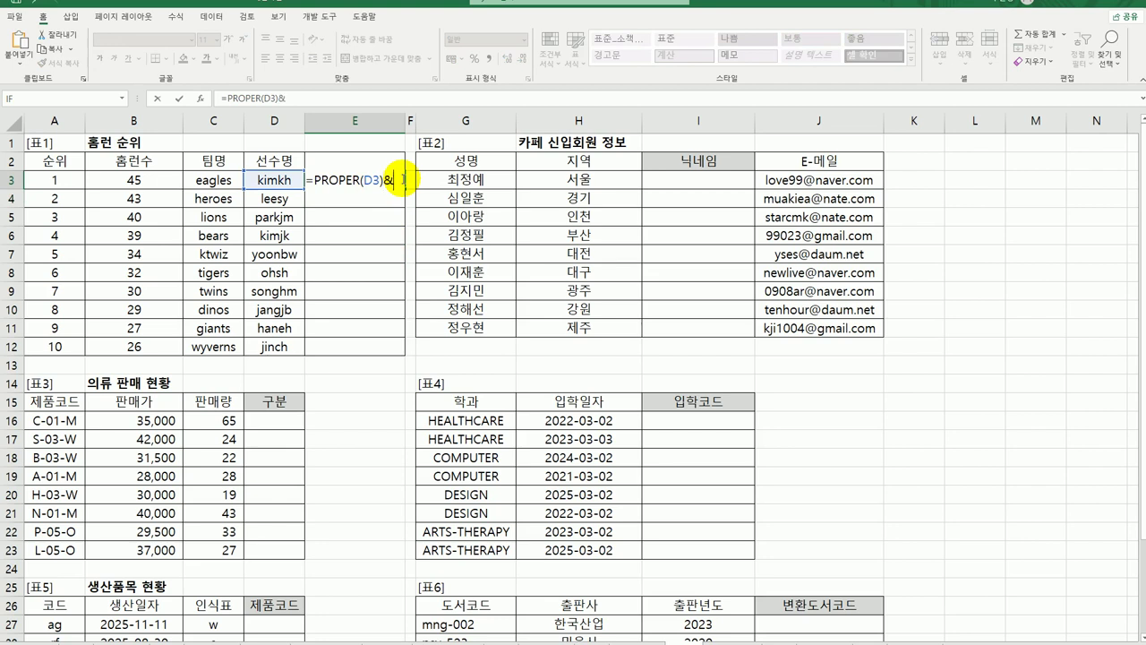
{"action": "type", "text": "\"(\""}
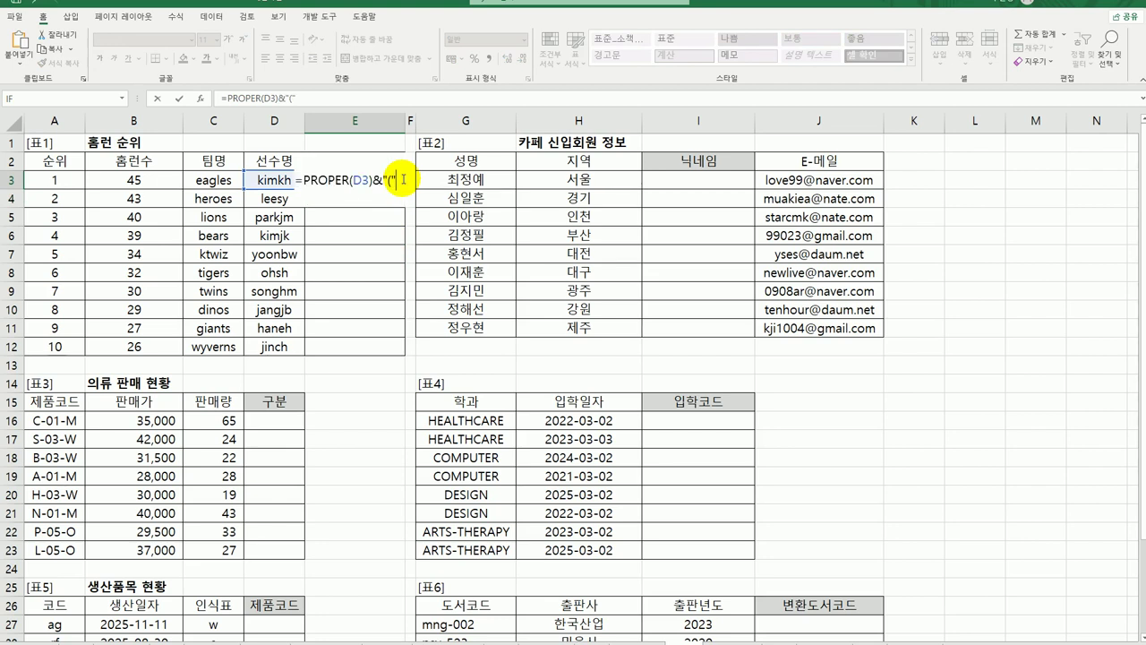
{"action": "type", "text": "&upp"}
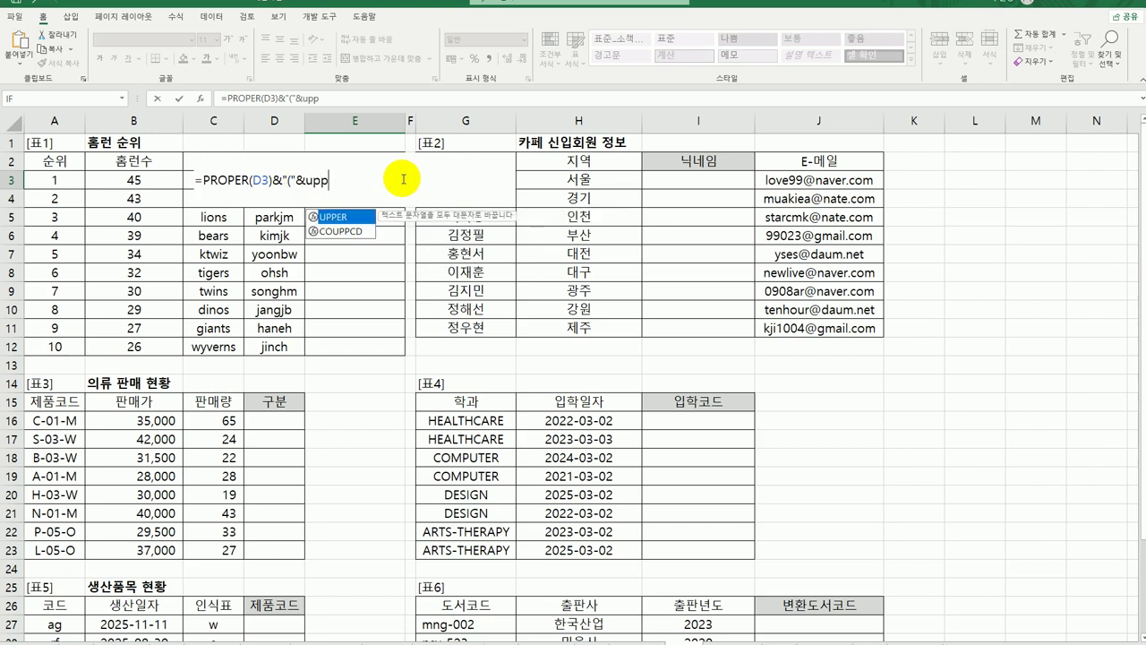
{"action": "key", "text": "Tab"}
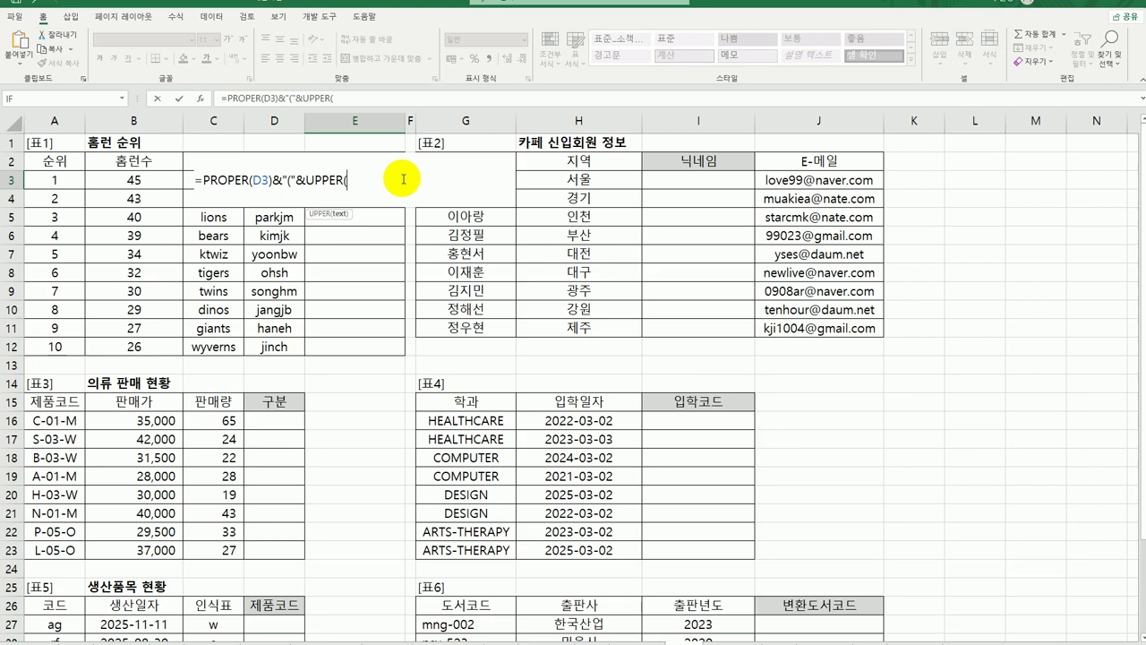
{"action": "left_click", "coordinate": [186, 178]}
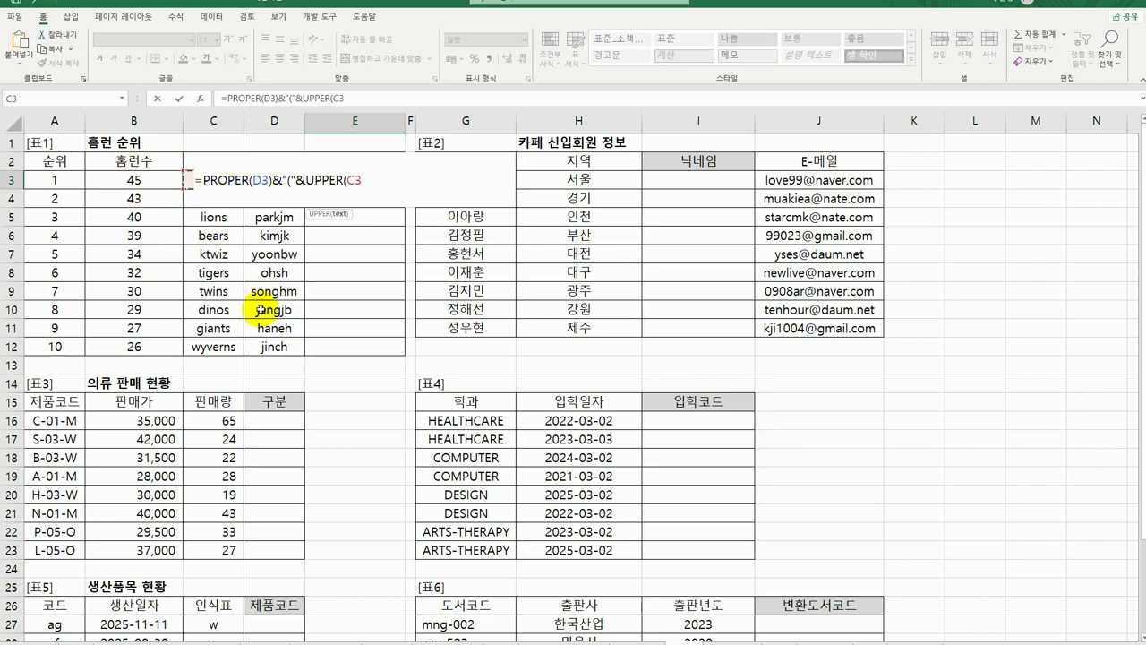
{"action": "type", "text": ")"}
{"action": "key", "text": "Return"}
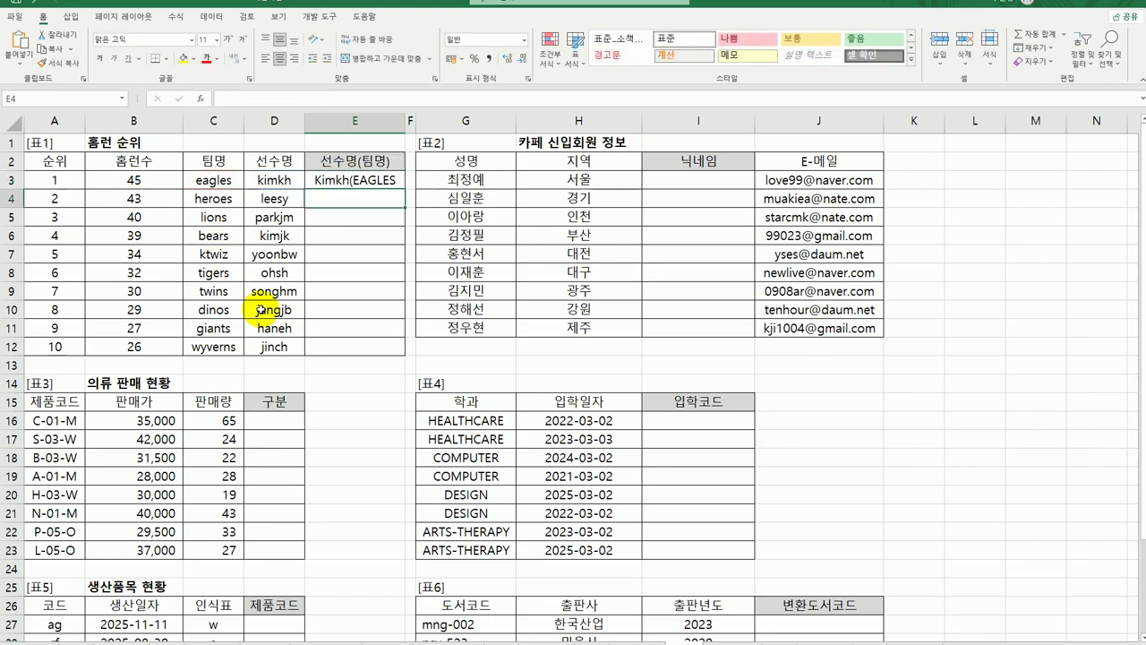
Append &")" to the formula in E3 and fill it down to E12
{"action": "double_click", "coordinate": [392, 176]}
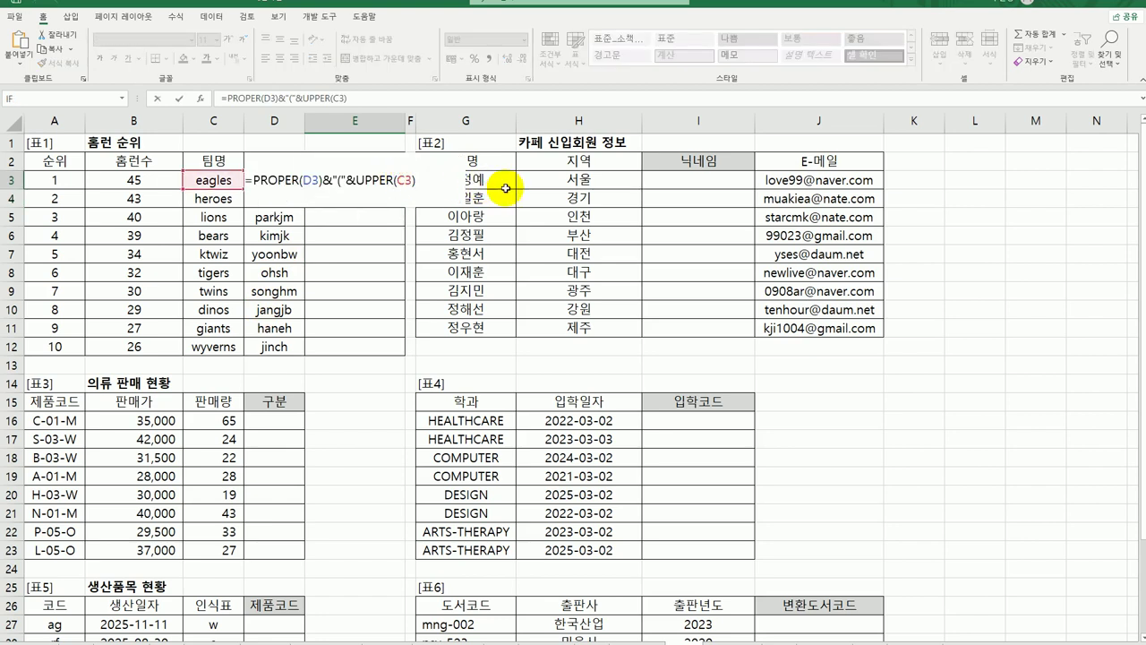
{"action": "type", "text": "&\")\""}
{"action": "key", "text": "Return"}
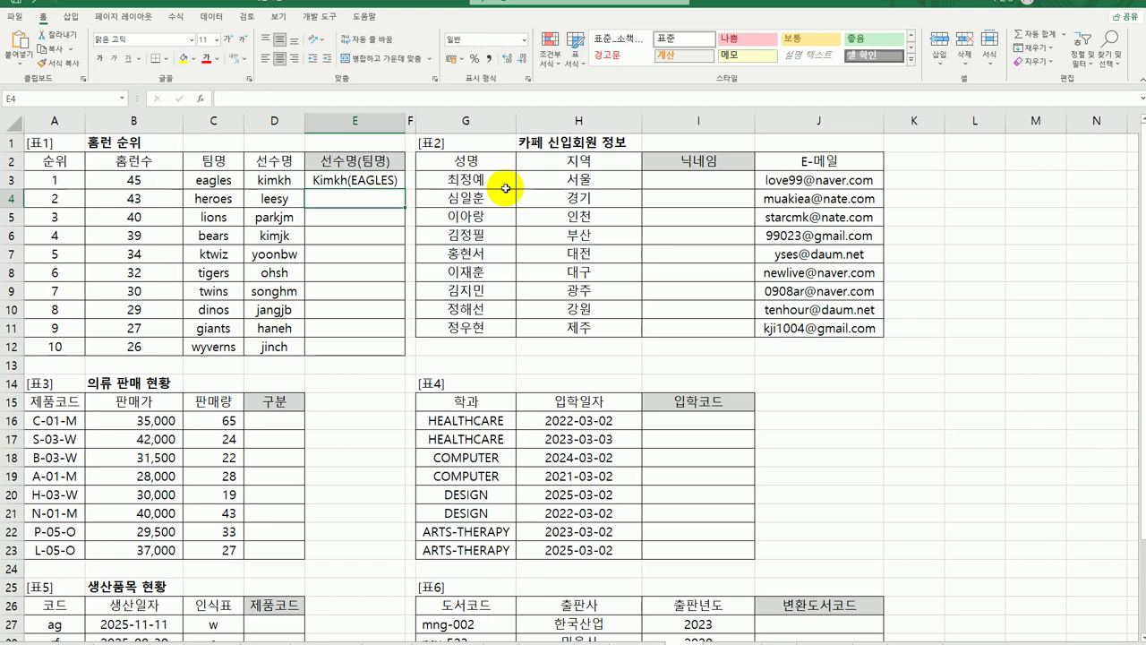
{"action": "left_click", "coordinate": [395, 180]}
{"action": "left_click_drag", "start_coordinate": [405, 189], "coordinate": [386, 349]}
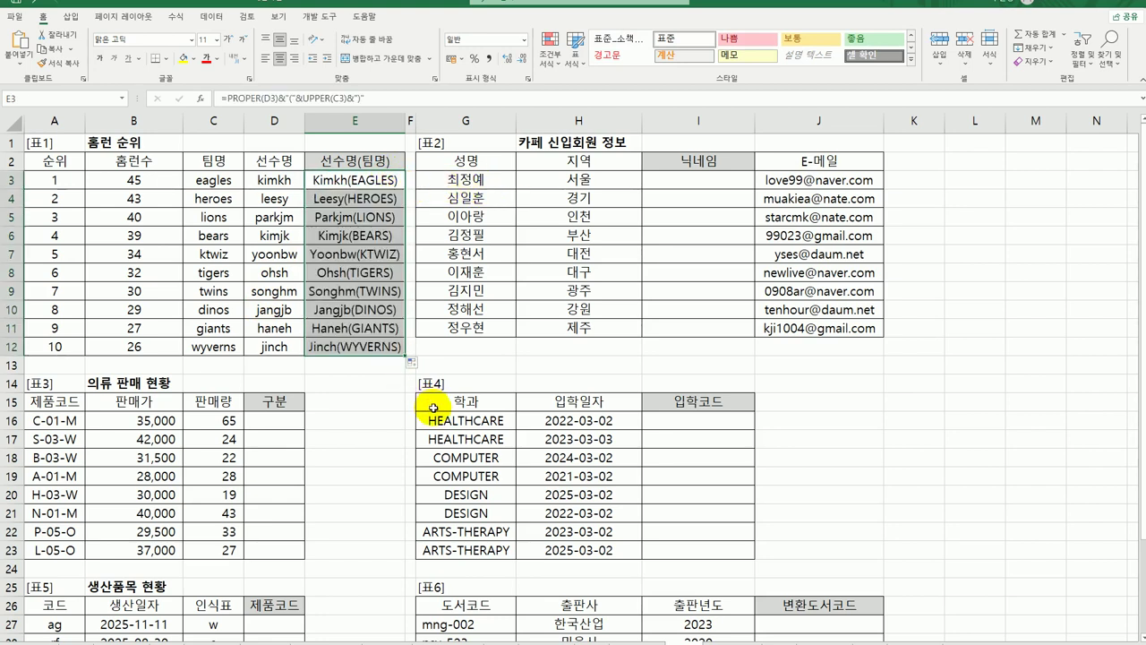
Start a SEARCH function in cell I3 of the 닉네임 column and open its function arguments
{"action": "left_click", "coordinate": [730, 180]}
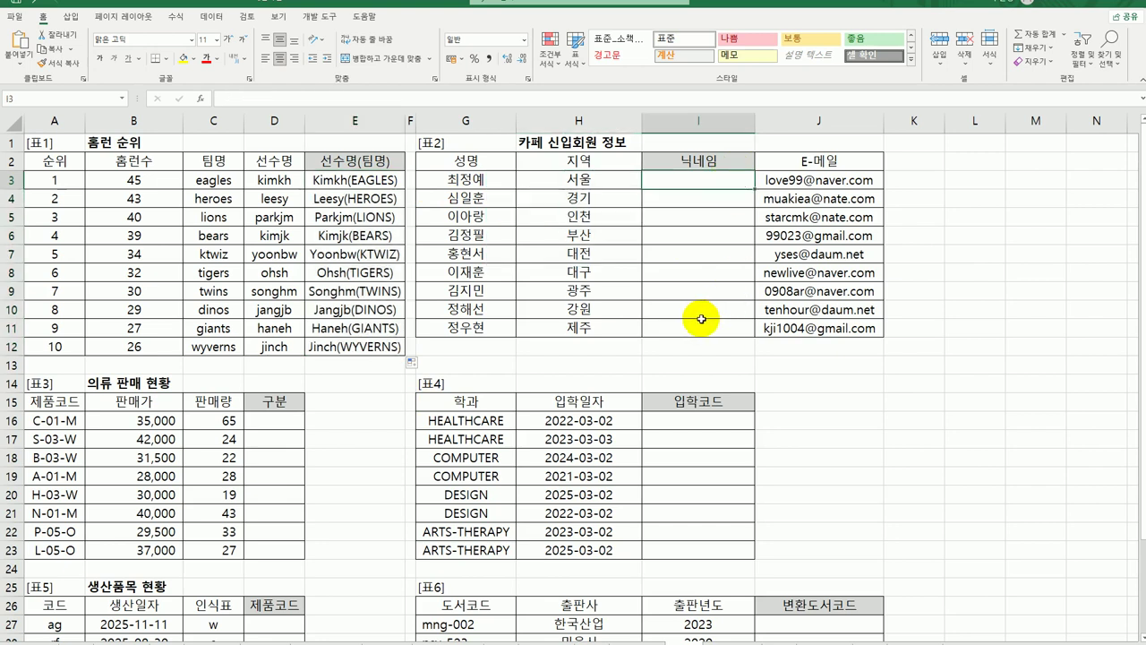
{"action": "left_click", "coordinate": [846, 182]}
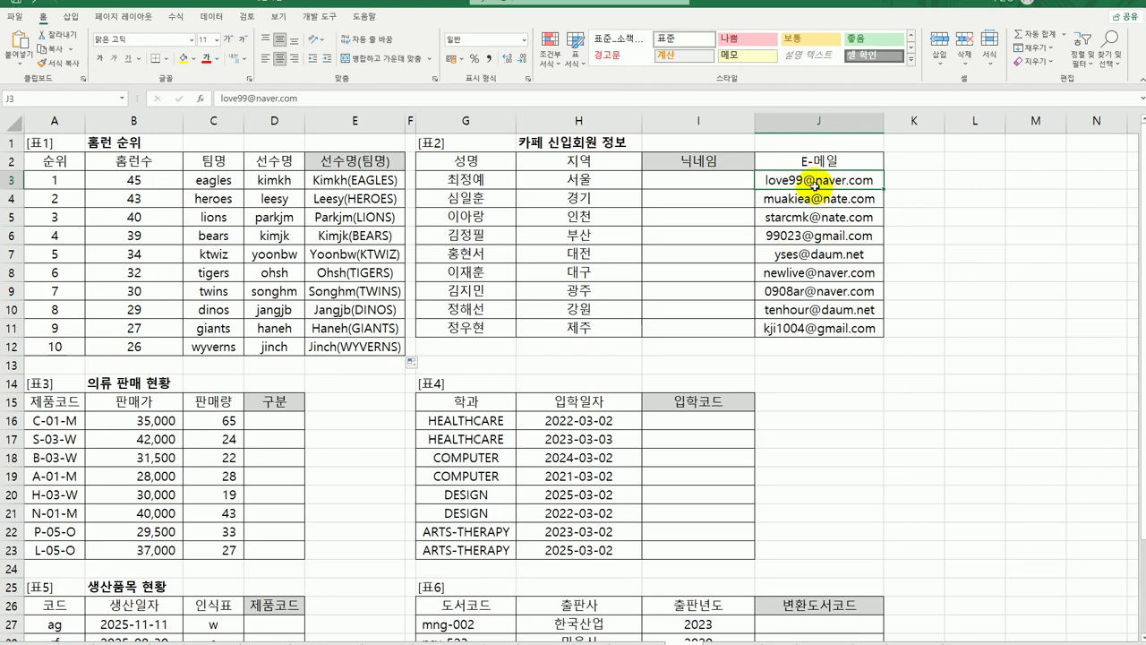
{"action": "left_click", "coordinate": [729, 179]}
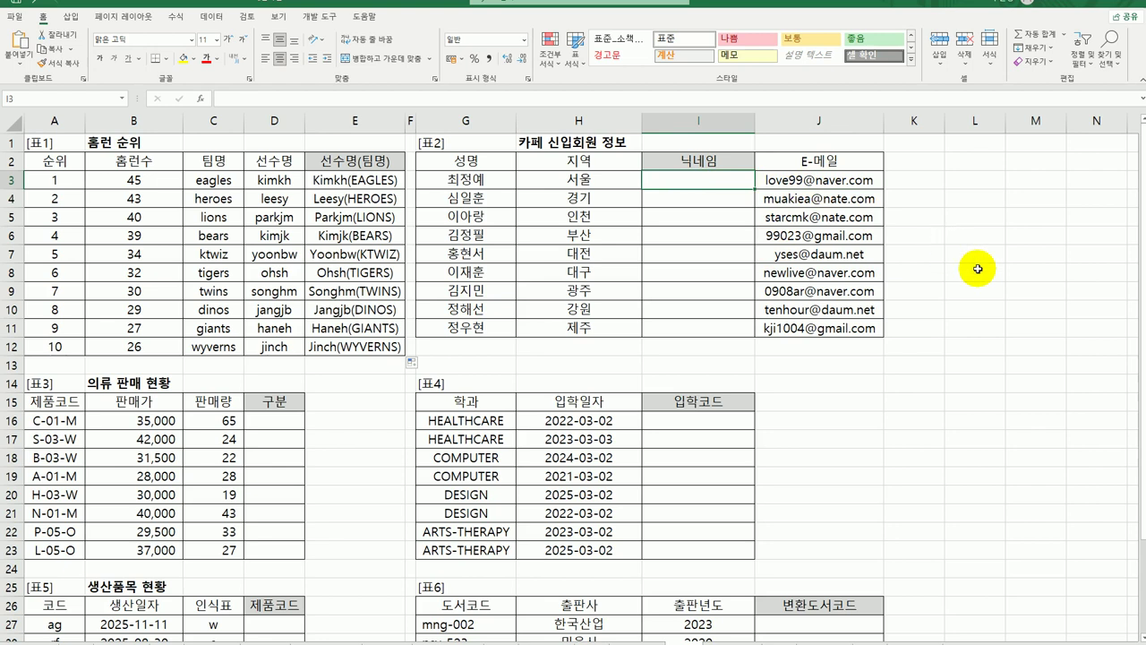
{"action": "type", "text": "="}
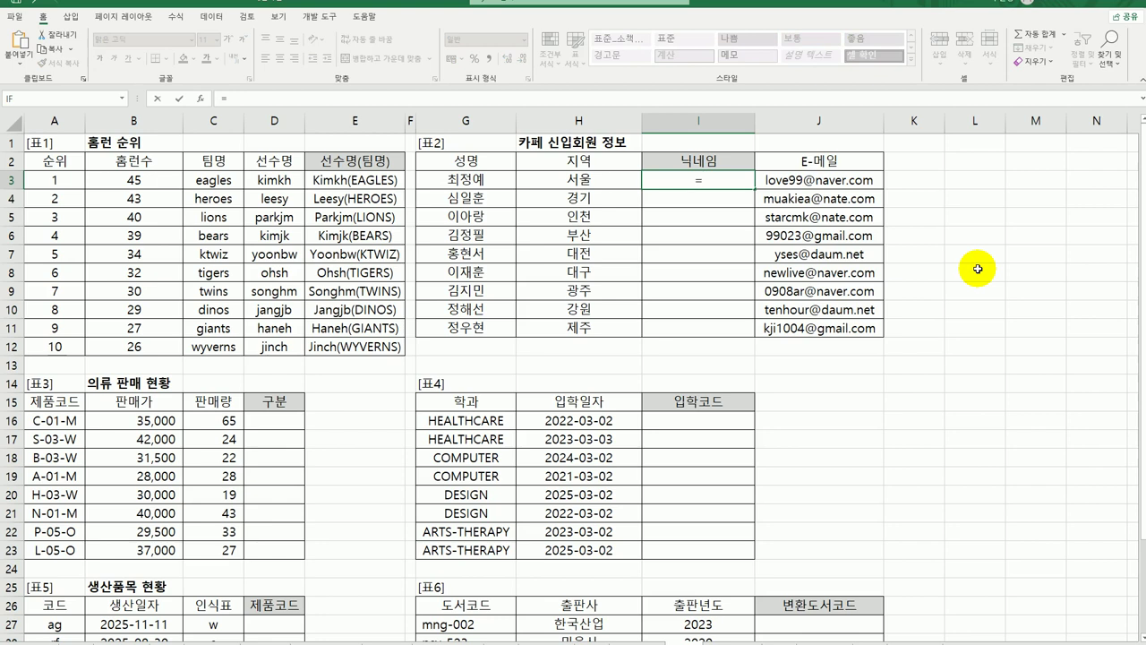
{"action": "type", "text": "se"}
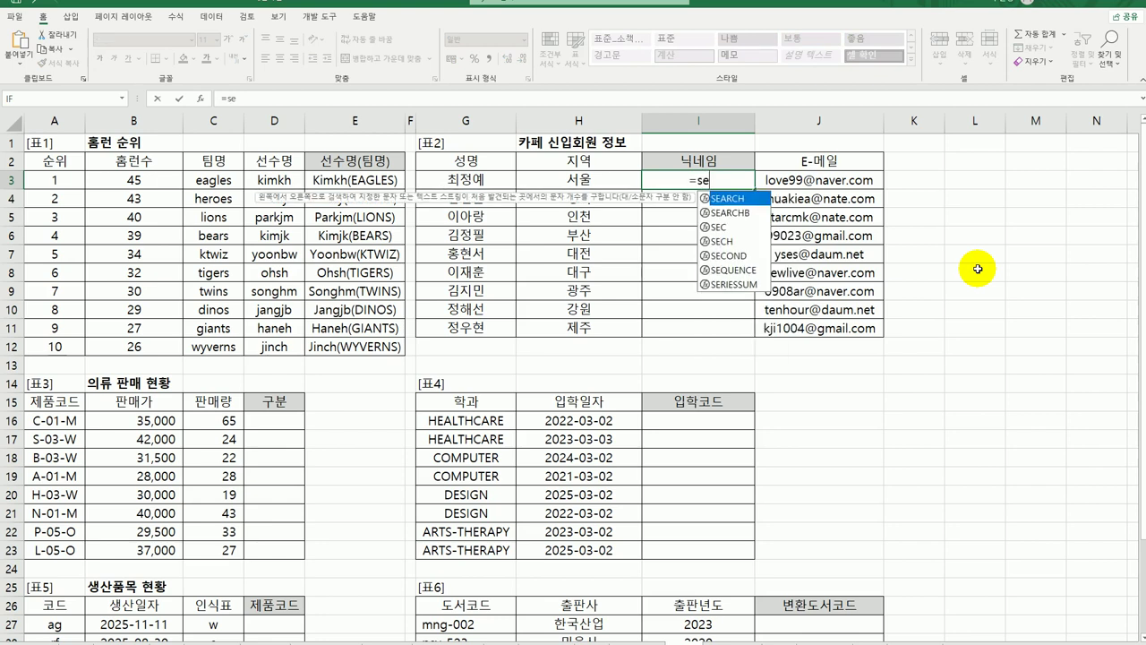
{"action": "key", "text": "Tab"}
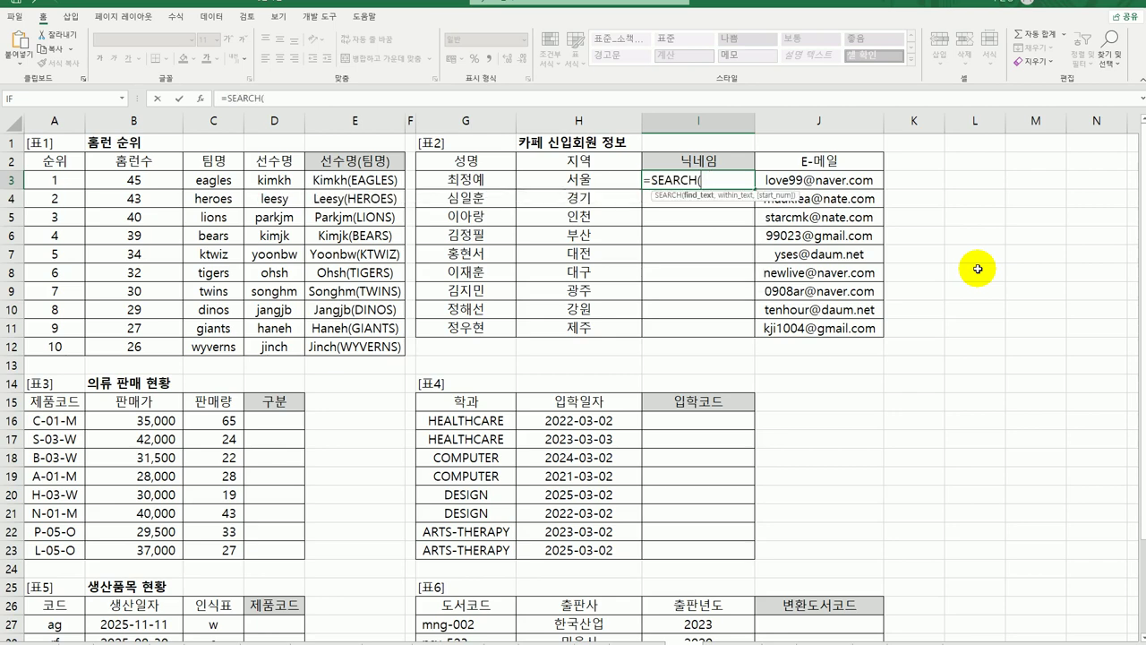
{"action": "left_click", "coordinate": [200, 98]}
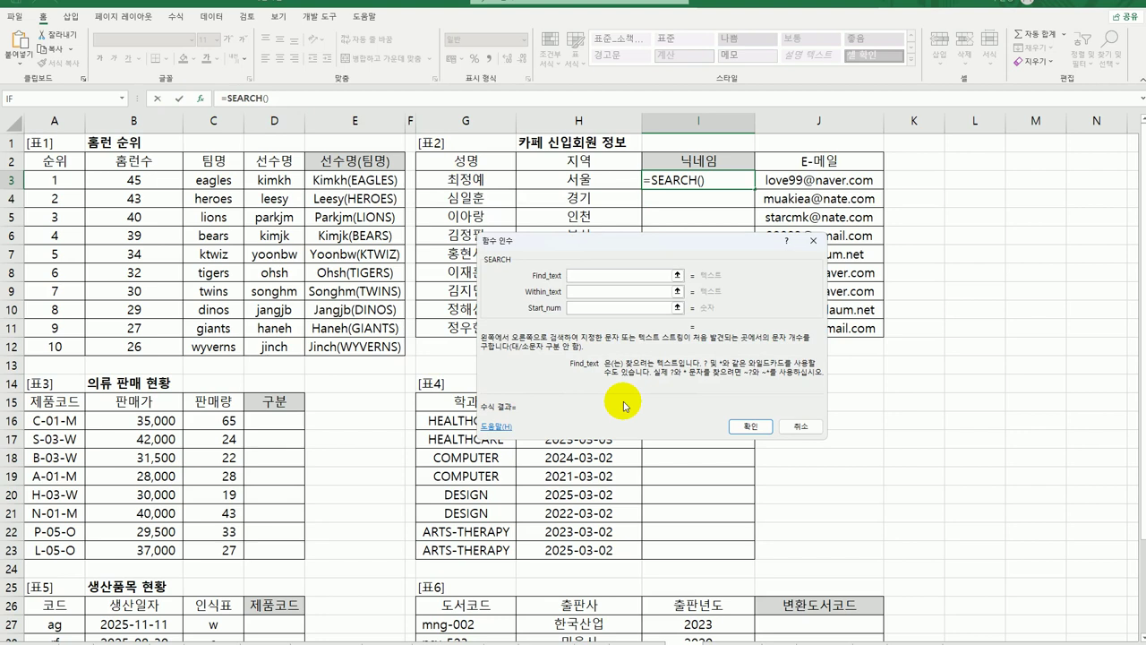
Set SEARCH to find "@" within J3 from start number 1, and fill the formula from I3 down to I11
{"action": "type", "text": "@"}
{"action": "key", "text": "Tab"}
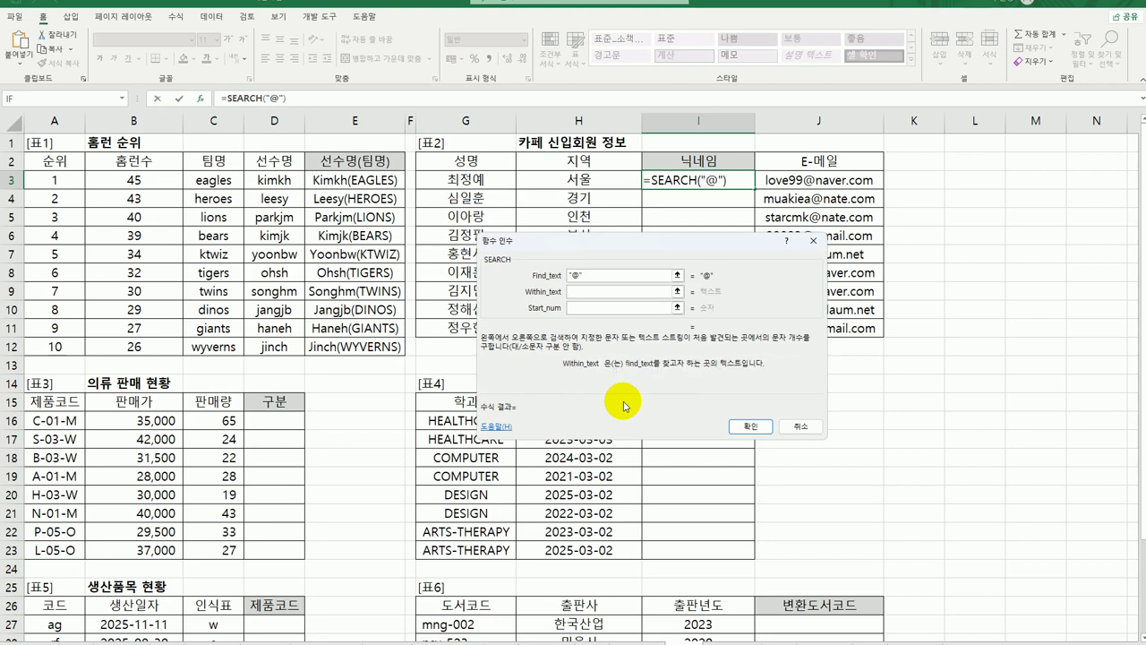
{"action": "left_click", "coordinate": [779, 179]}
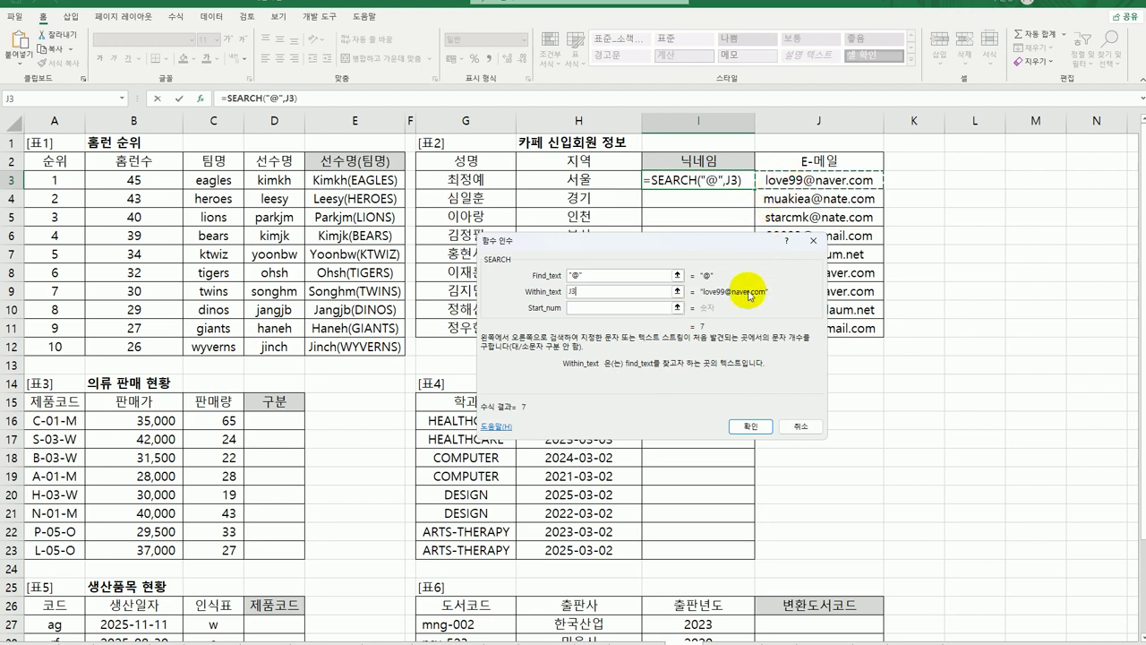
{"action": "left_click", "coordinate": [625, 307]}
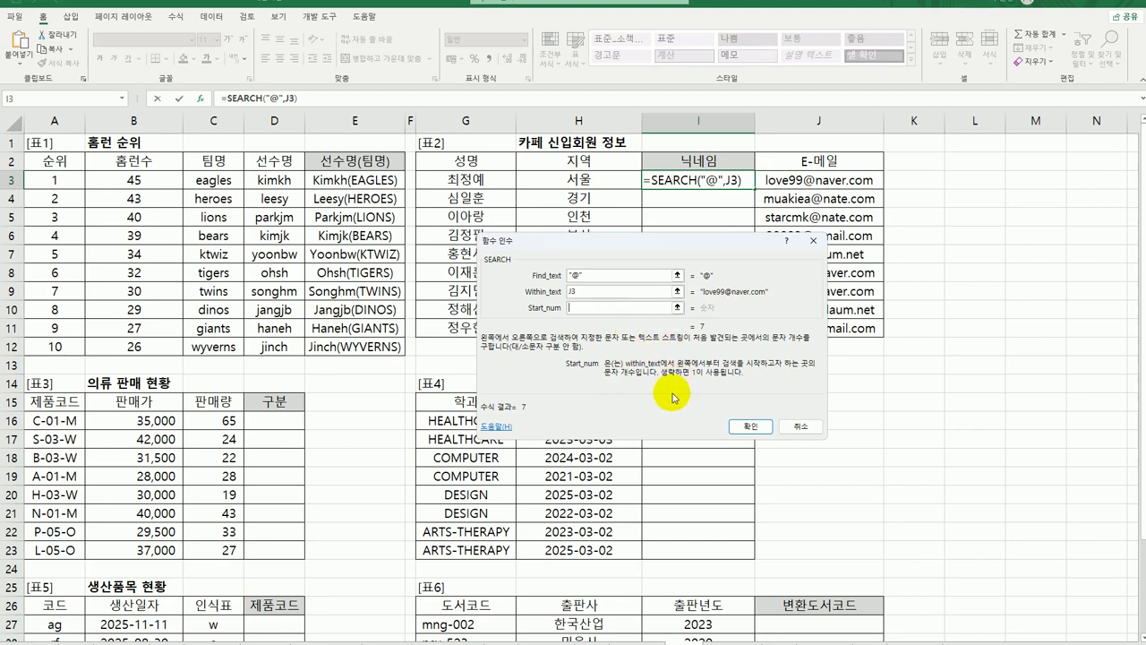
{"action": "type", "text": "1"}
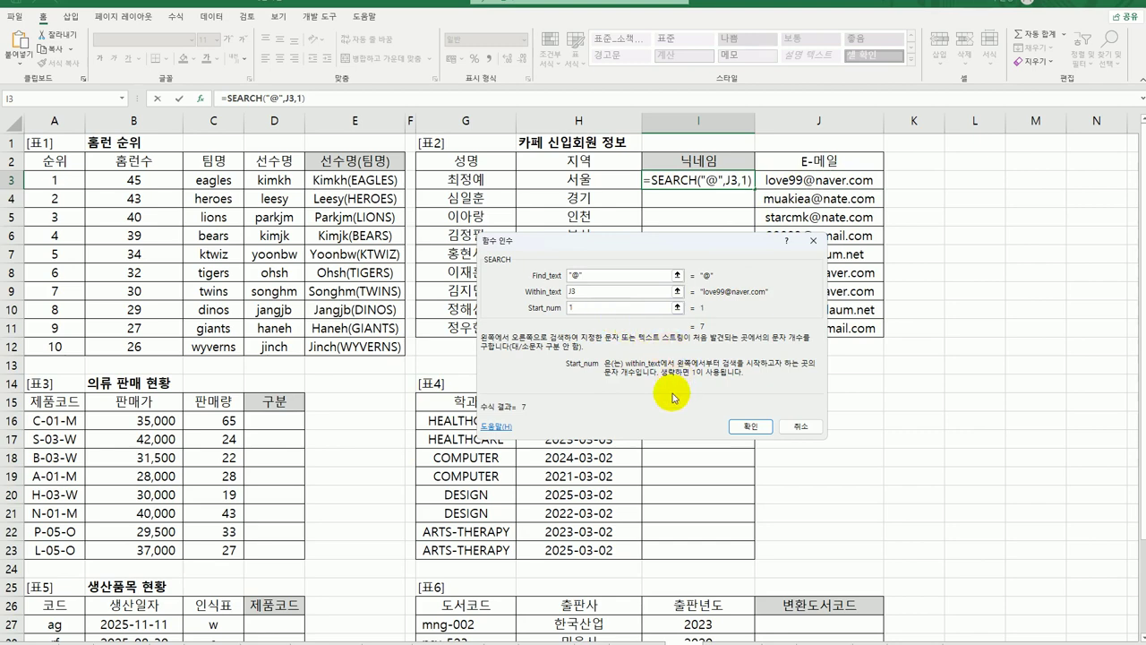
{"action": "left_click", "coordinate": [760, 428]}
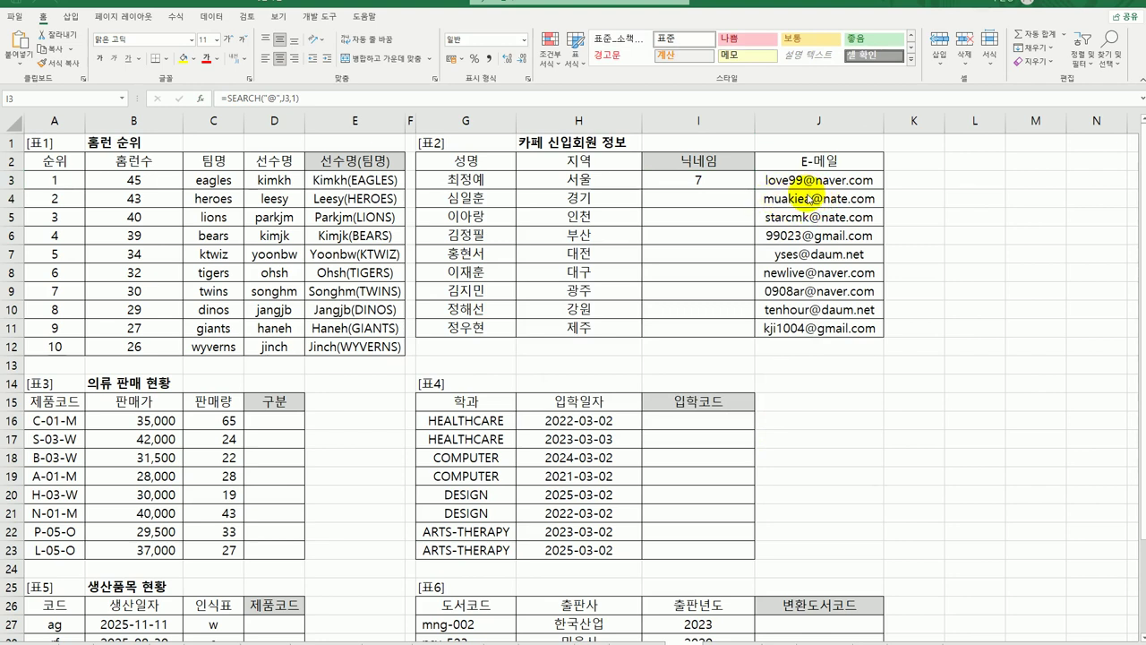
{"action": "left_click", "coordinate": [721, 184]}
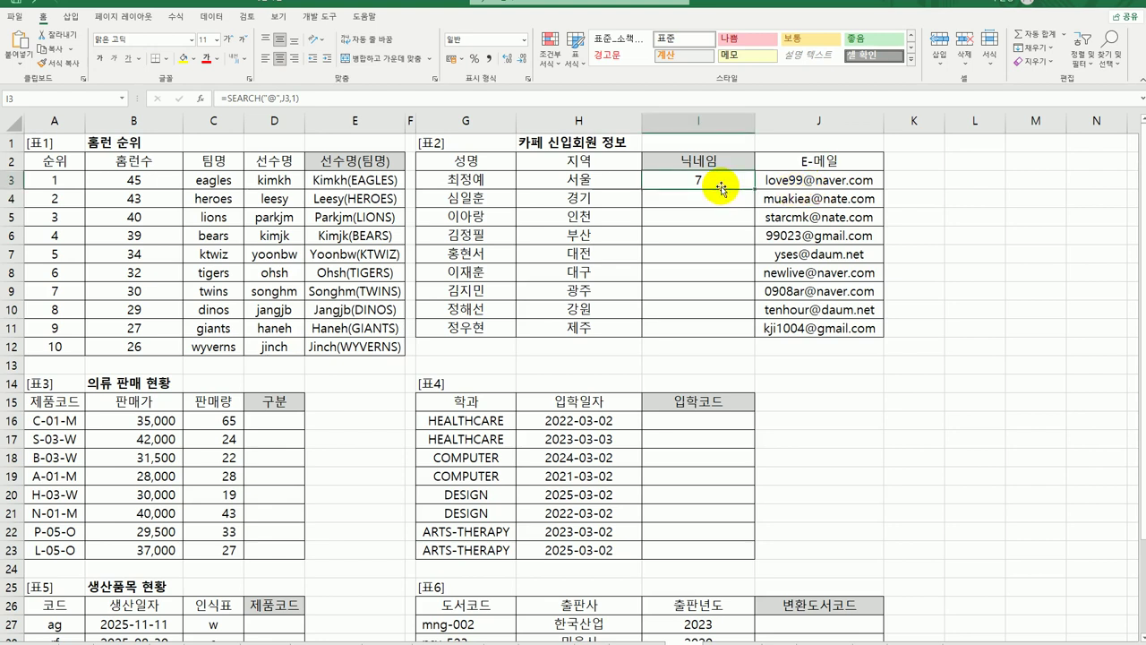
{"action": "left_click_drag", "start_coordinate": [749, 186], "coordinate": [741, 338]}
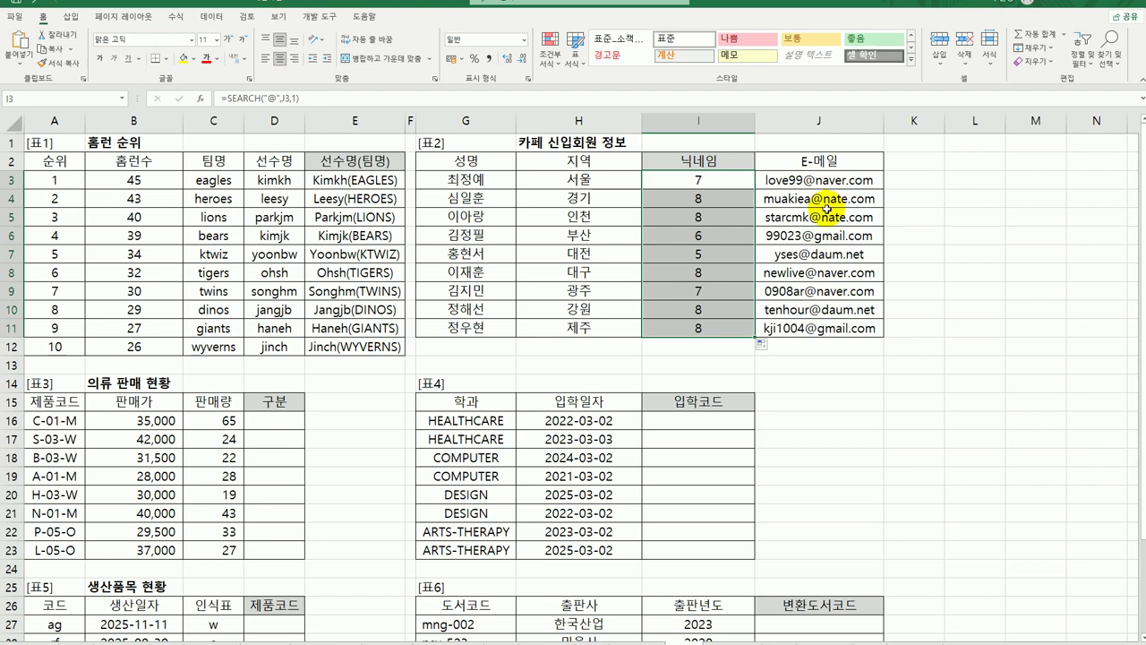
Append -1 to the SEARCH formula in I3 and fill it down to I11
{"action": "double_click", "coordinate": [722, 182]}
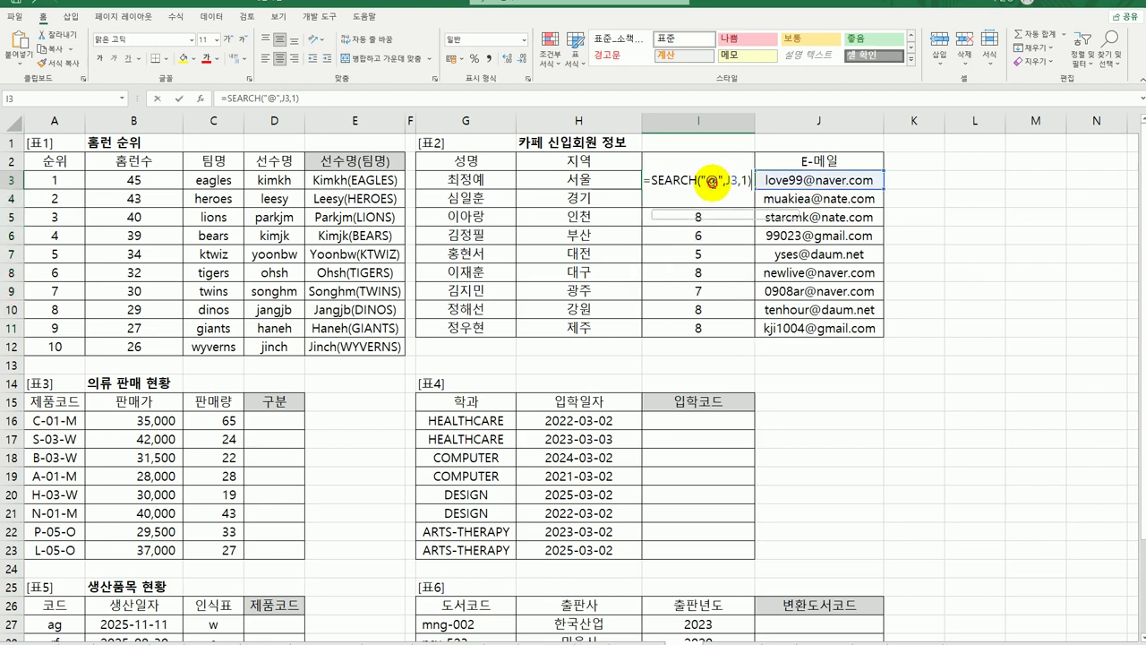
{"action": "key", "text": "End"}
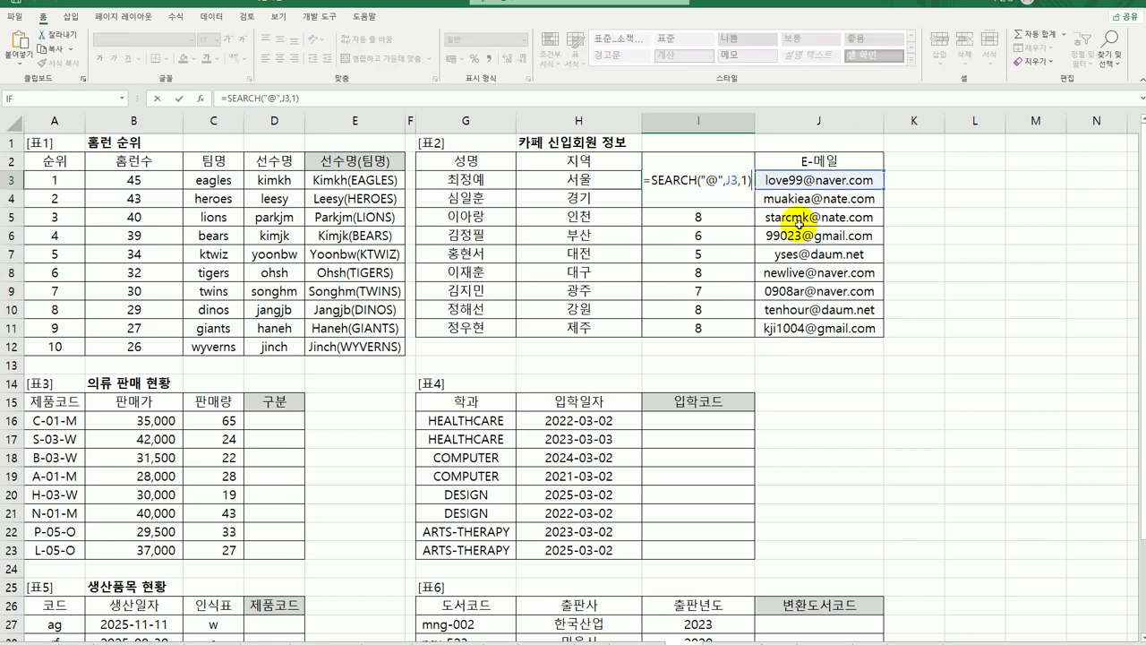
{"action": "type", "text": "-1"}
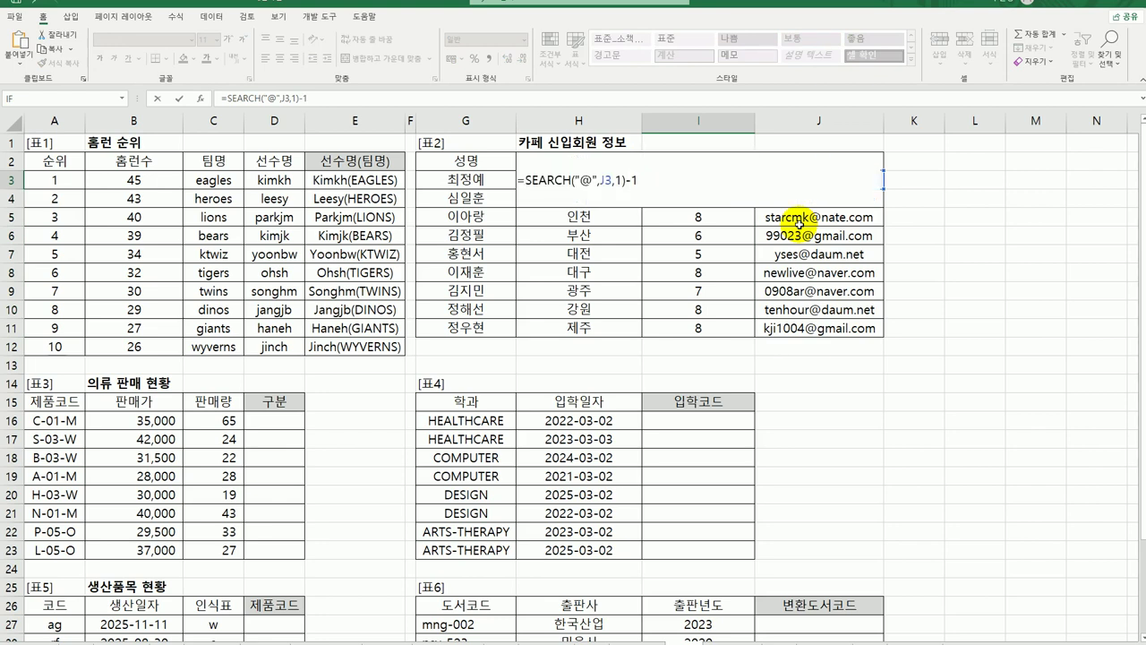
{"action": "key", "text": "Return"}
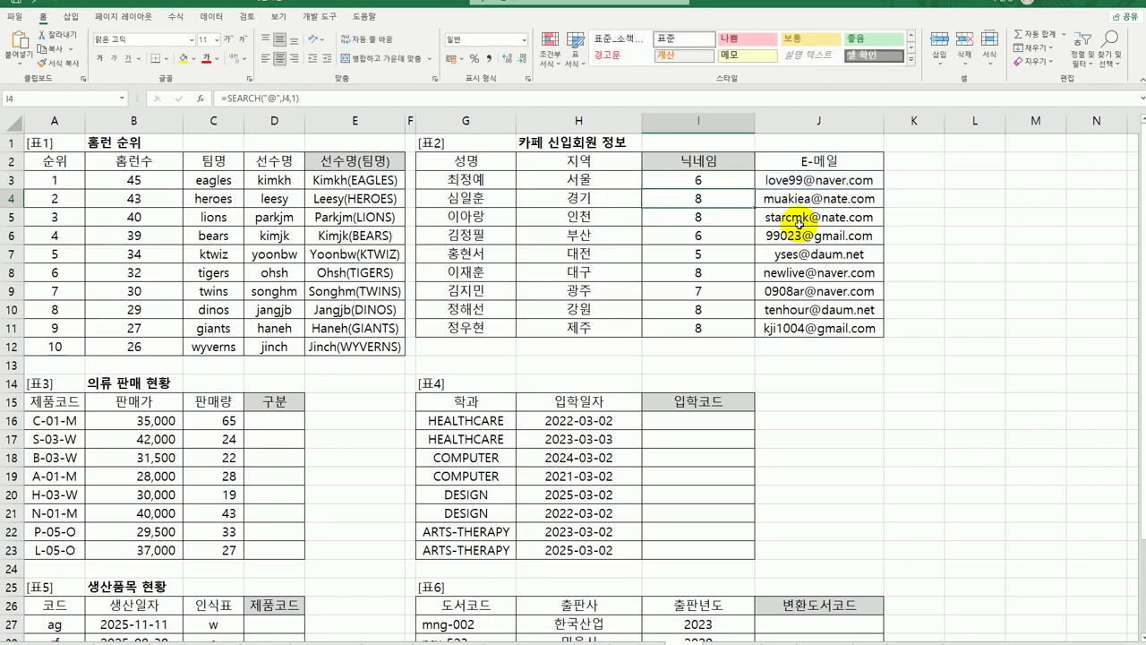
{"action": "left_click", "coordinate": [711, 180]}
{"action": "left_click_drag", "start_coordinate": [755, 189], "coordinate": [728, 339]}
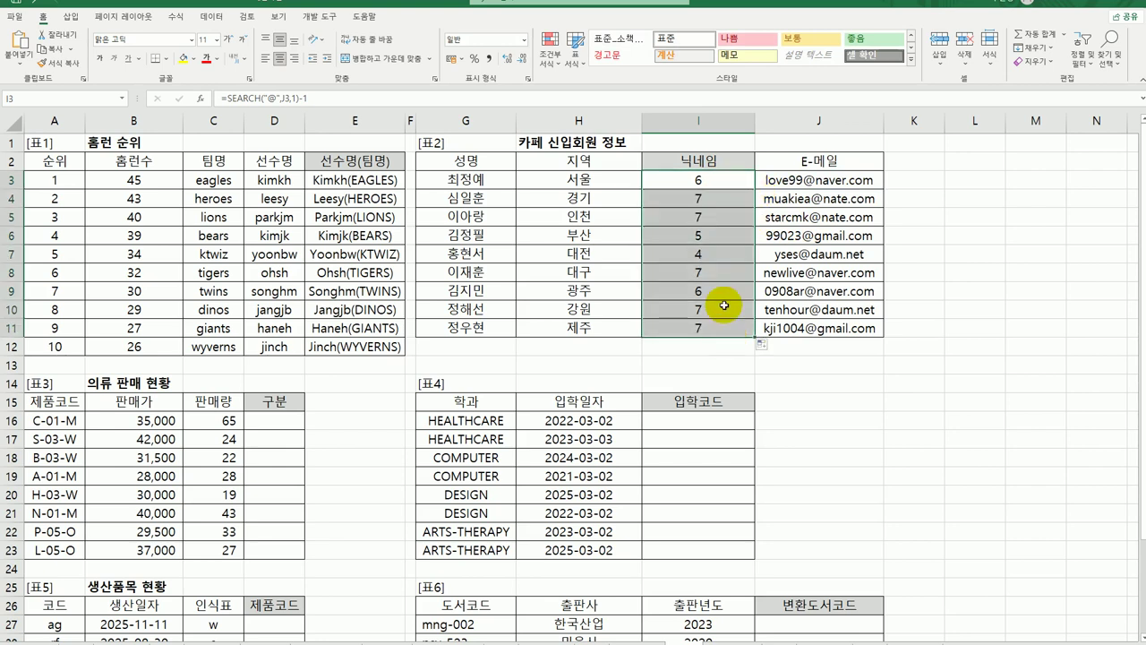
Wrap the formula in I3 in a MID function and move SEARCH("@",J3,1)-1 from its Text argument to Num_chars
{"action": "left_click", "coordinate": [700, 182]}
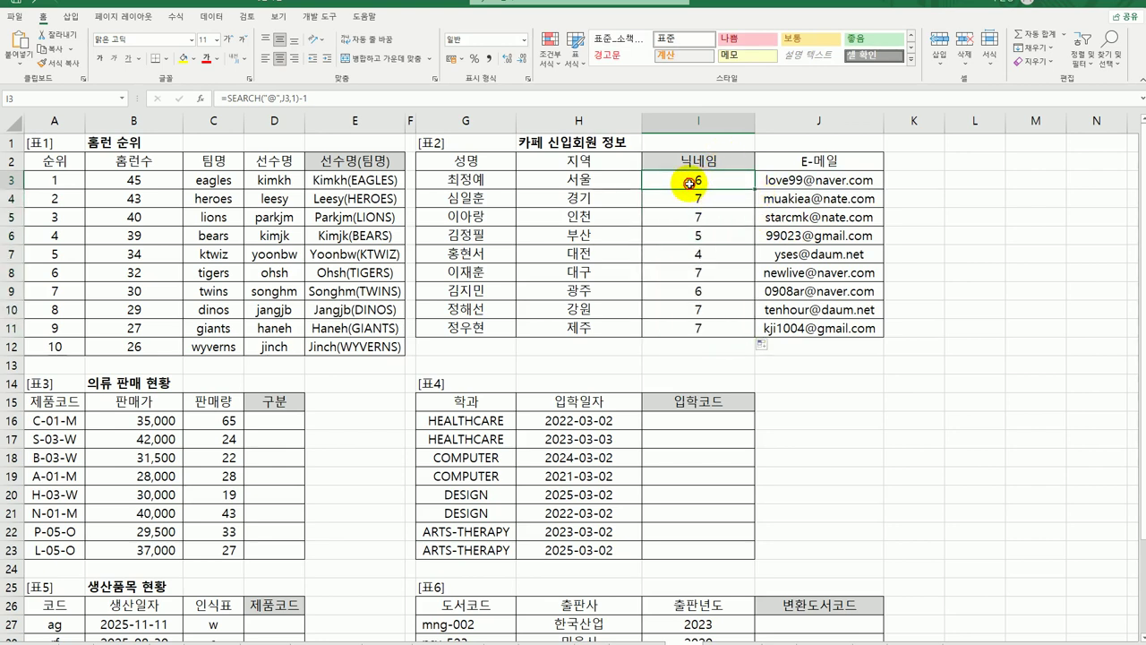
{"action": "double_click", "coordinate": [697, 181]}
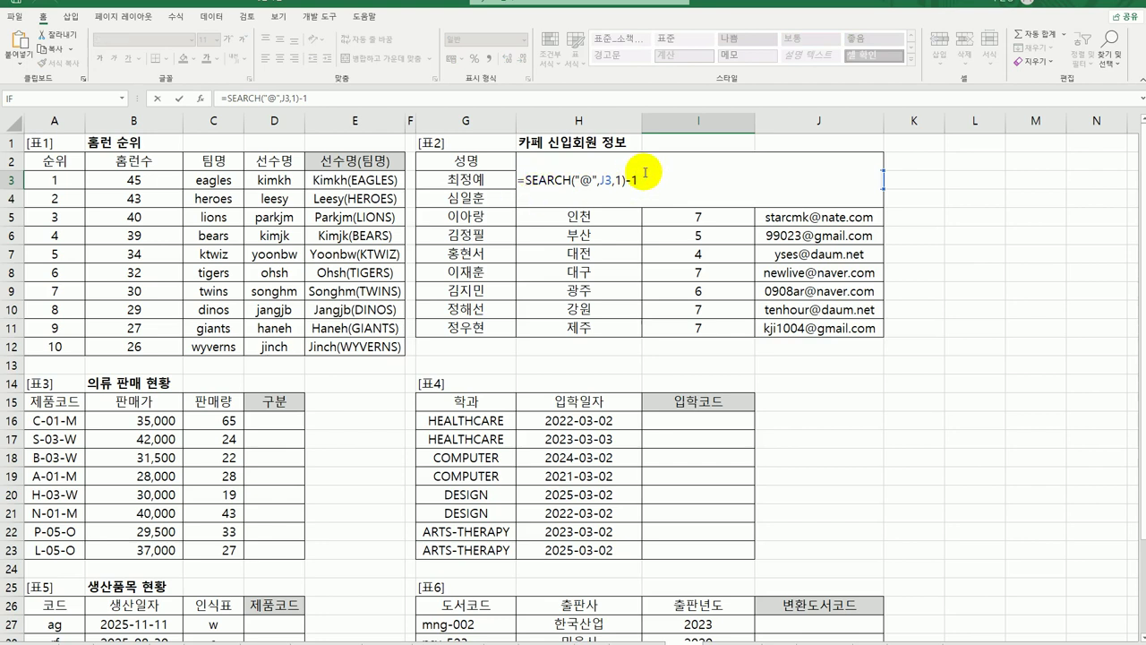
{"action": "type", "text": "MID("}
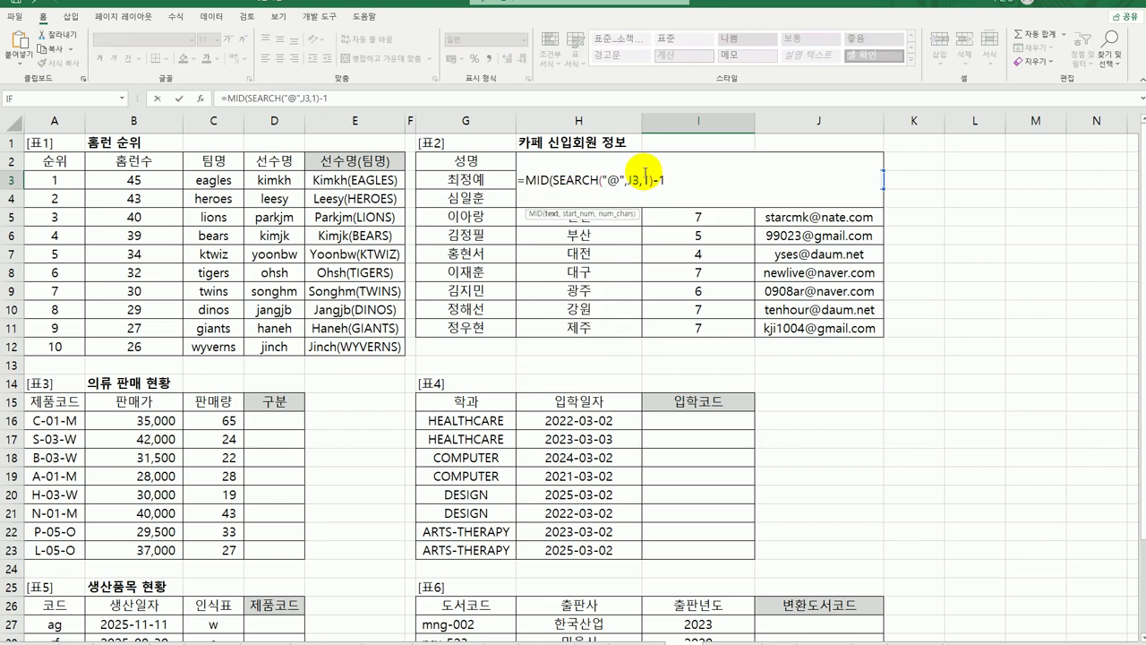
{"action": "left_click", "coordinate": [200, 97]}
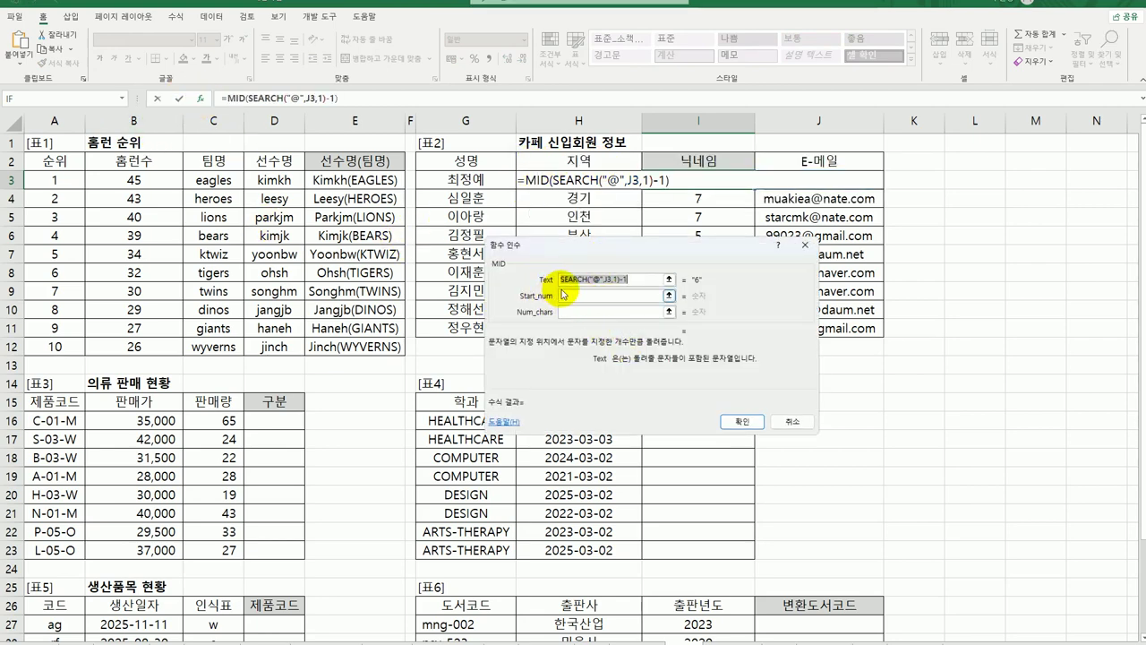
{"action": "left_click_drag", "start_coordinate": [618, 245], "coordinate": [596, 349]}
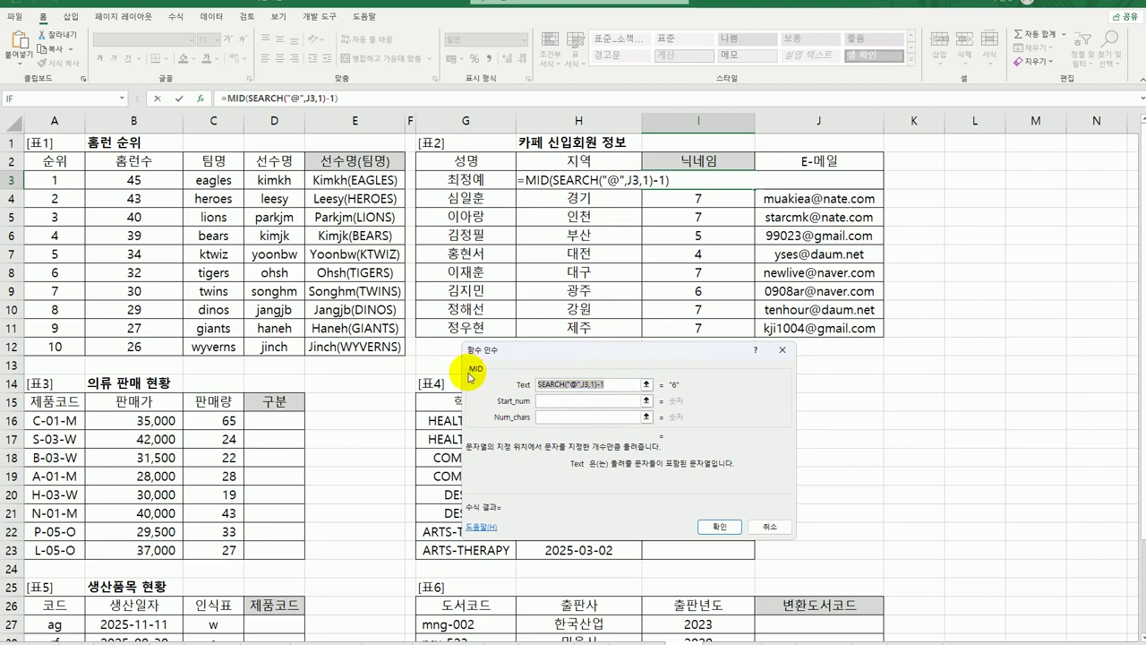
{"action": "key", "text": "Delete"}
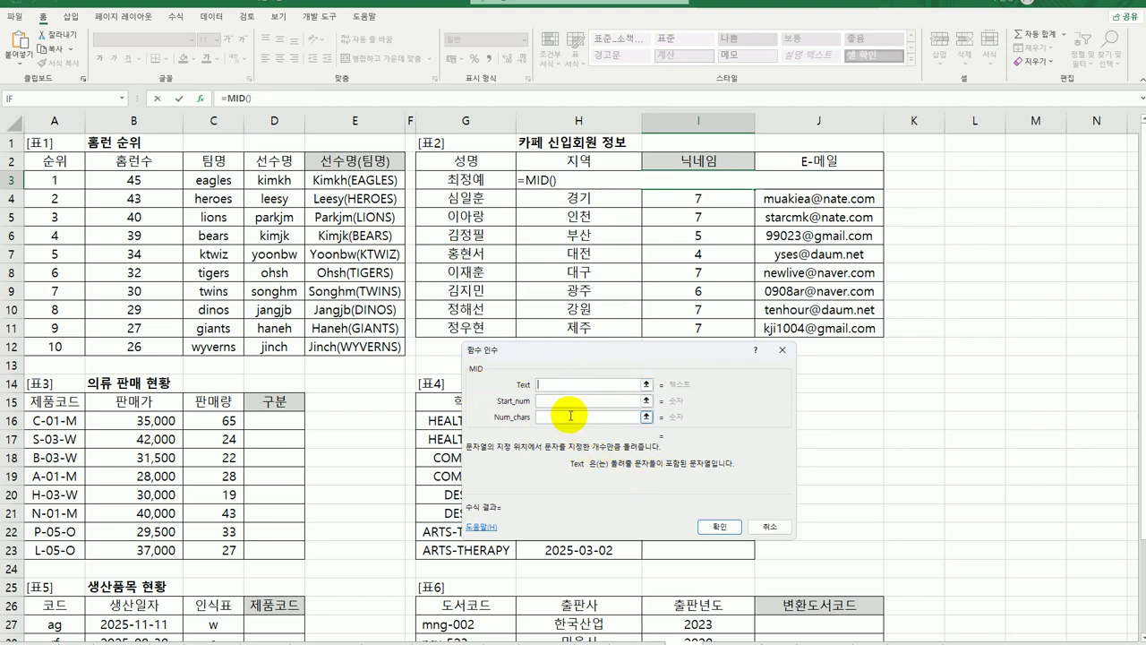
{"action": "left_click", "coordinate": [570, 416]}
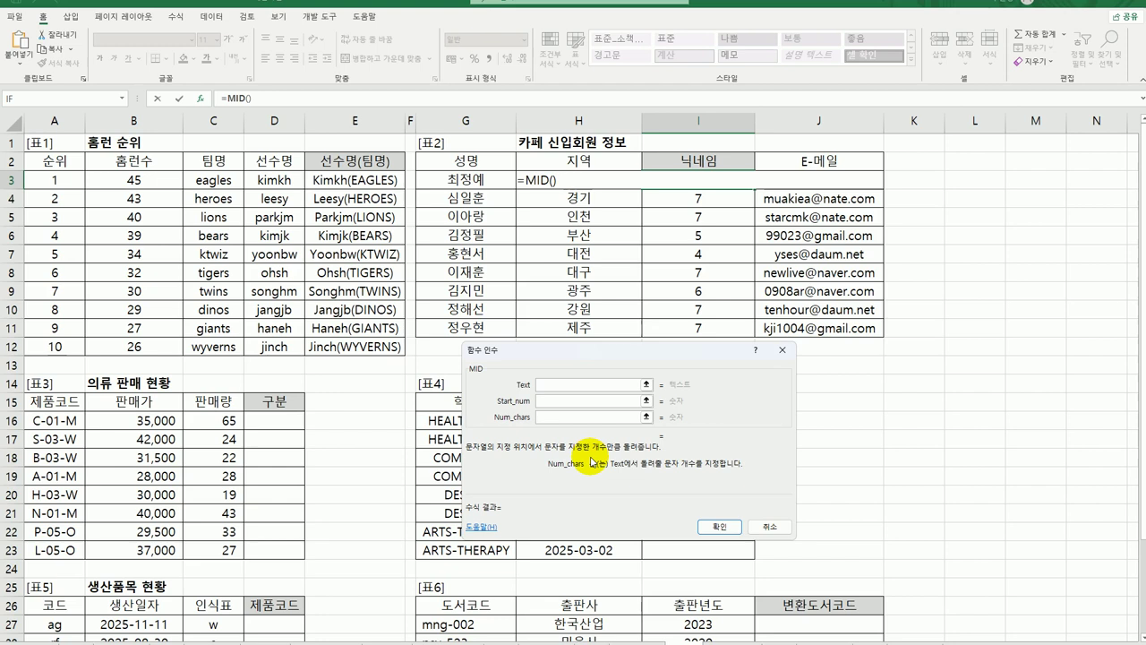
{"action": "key", "text": "ctrl+v"}
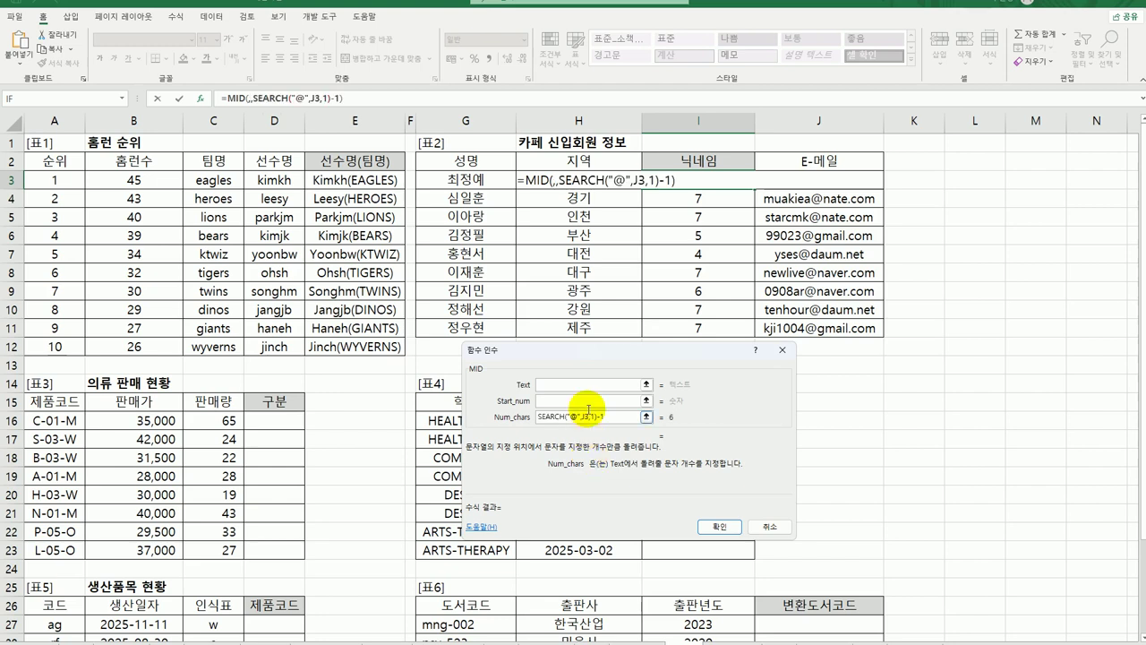
Set MID's Text to J3 and Start_num to 1, and fill the completed formula from I3 down to I11
{"action": "left_click", "coordinate": [581, 383]}
{"action": "left_click", "coordinate": [820, 180]}
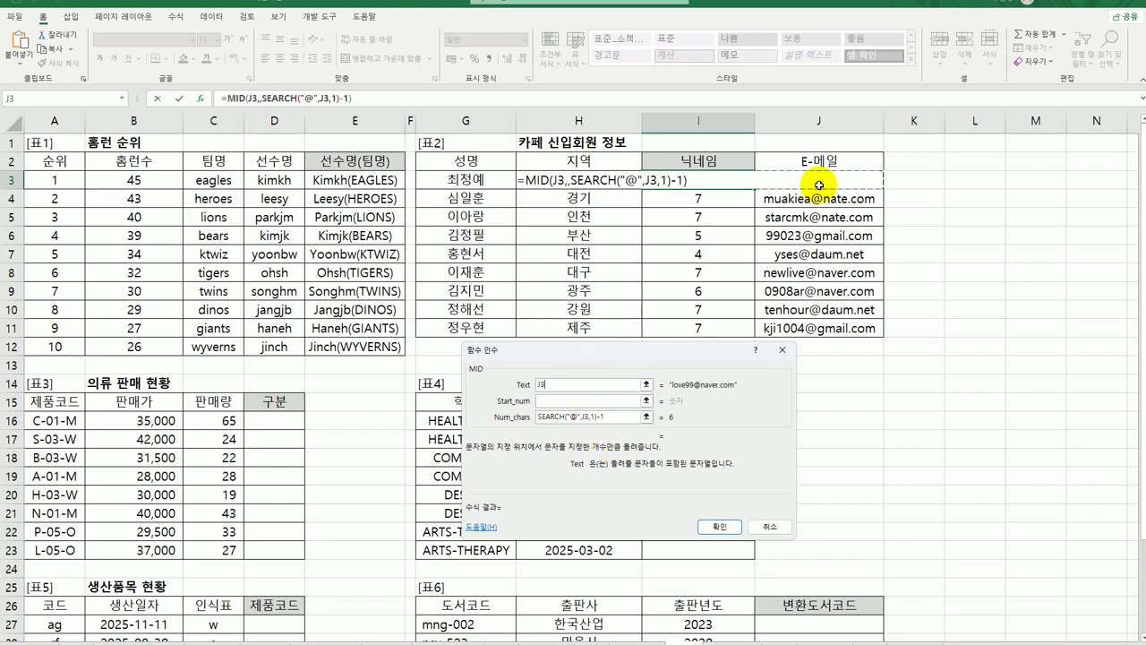
{"action": "left_click", "coordinate": [558, 403]}
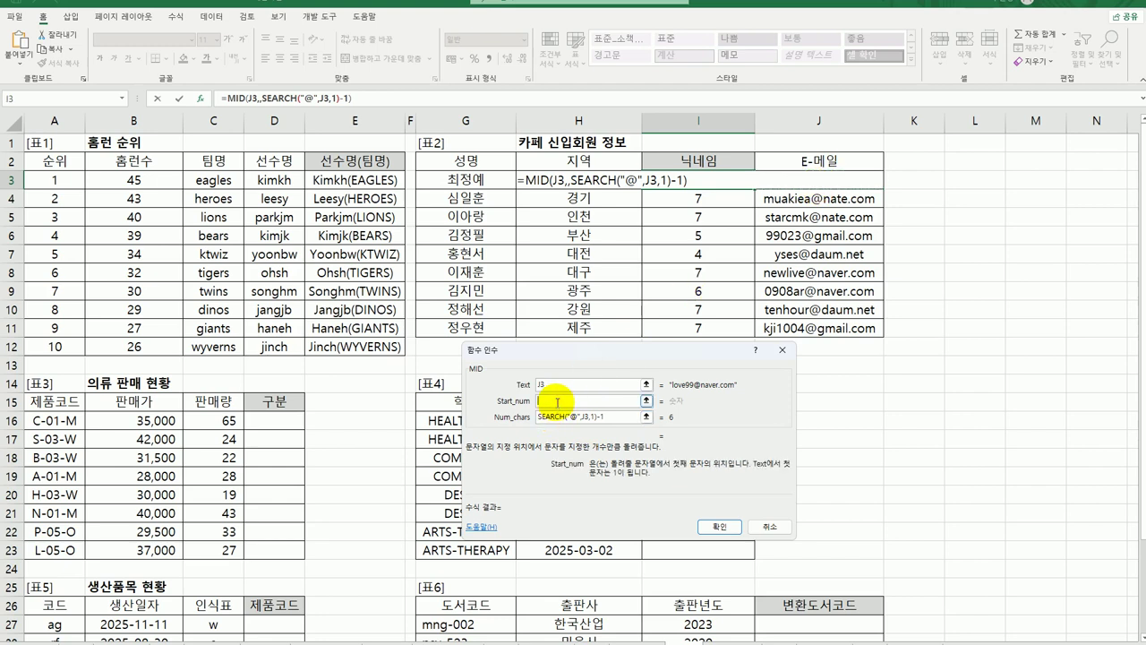
{"action": "type", "text": "1"}
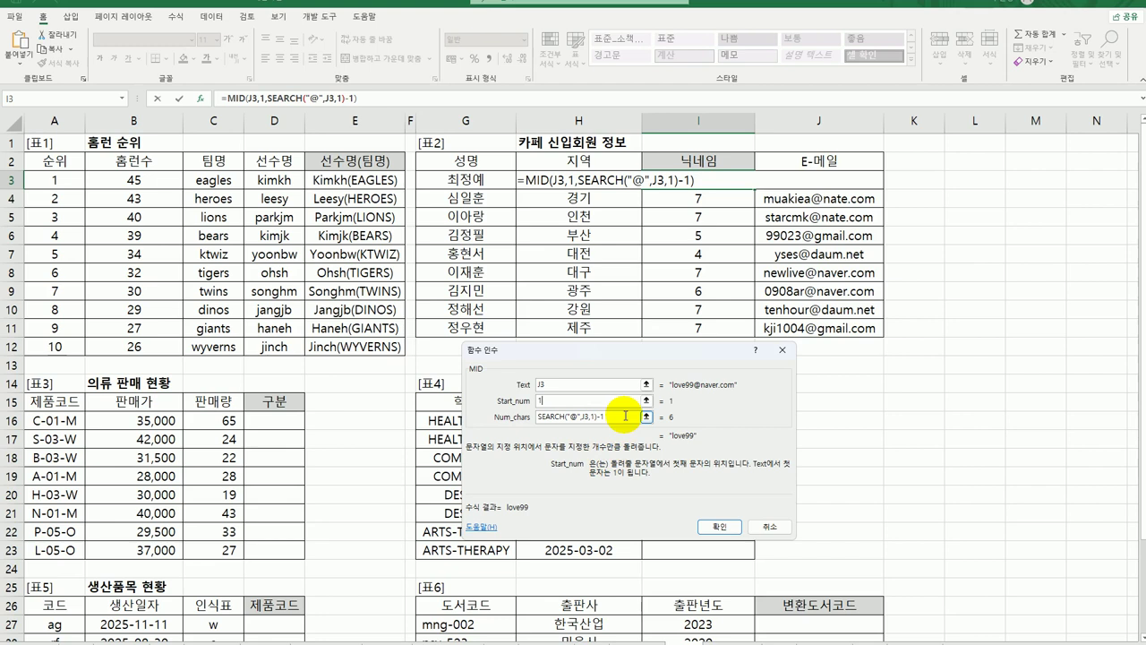
{"action": "left_click_drag", "start_coordinate": [625, 369], "coordinate": [558, 248]}
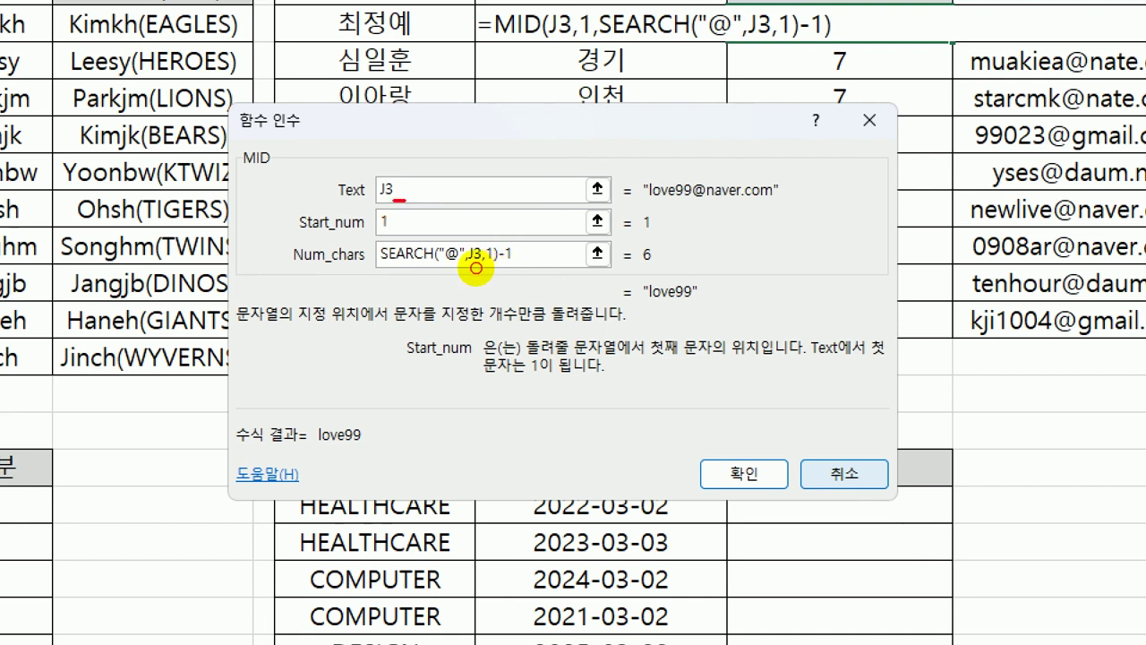
{"action": "left_click_drag", "start_coordinate": [376, 234], "coordinate": [400, 231]}
{"action": "mouse_move", "coordinate": [385, 272]}
{"action": "left_mouse_down"}
{"action": "mouse_move", "coordinate": [381, 288]}
{"action": "mouse_move", "coordinate": [524, 281]}
{"action": "left_mouse_up"}
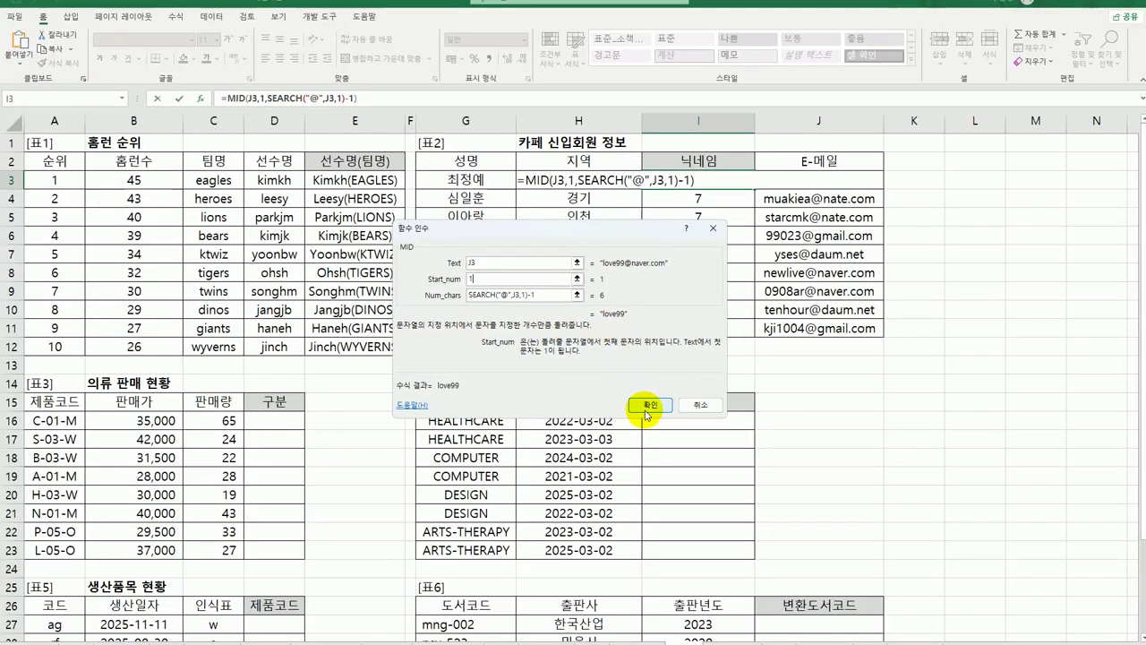
{"action": "left_click", "coordinate": [744, 474]}
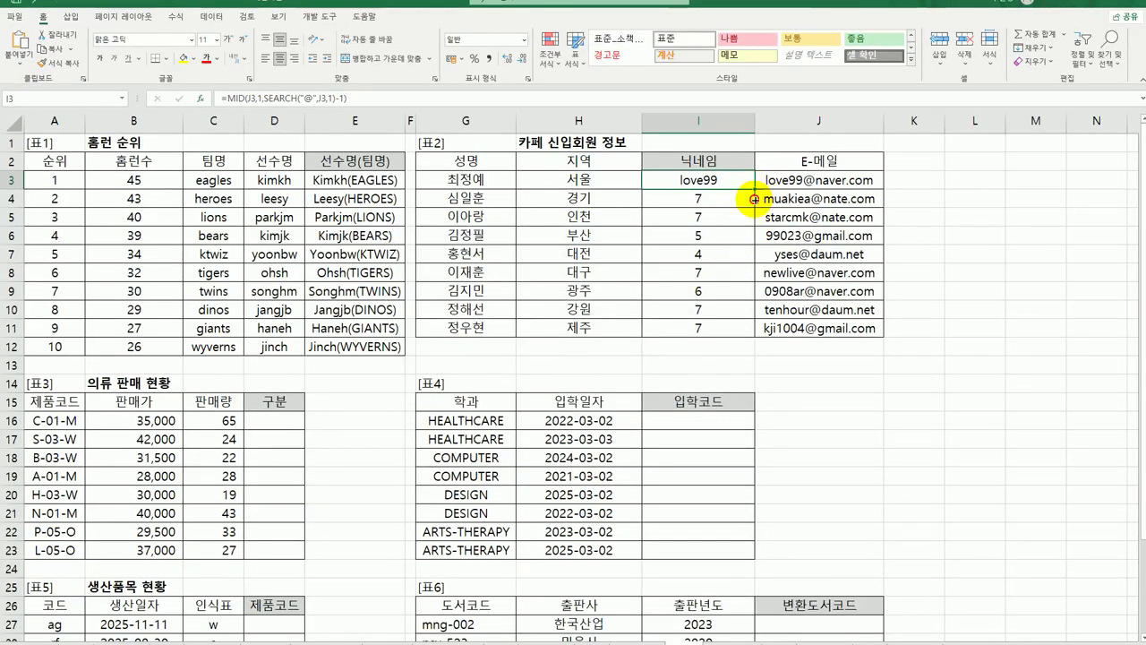
{"action": "left_click_drag", "start_coordinate": [755, 189], "coordinate": [744, 338]}
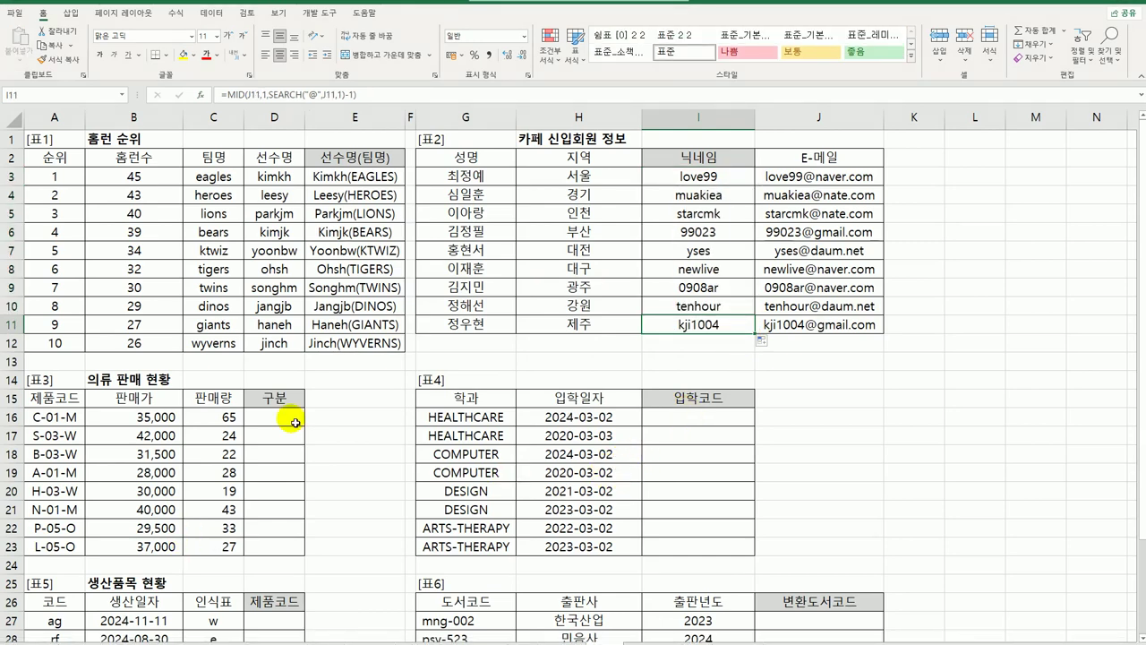
Enter a RIGHT function in D16 of the 구분 column with Text A16 and Num_chars 1, and fill it down to D23
{"action": "left_click", "coordinate": [294, 423]}
{"action": "scroll", "coordinate": [294, 423], "scroll_direction": "down", "scroll_amount": 3}
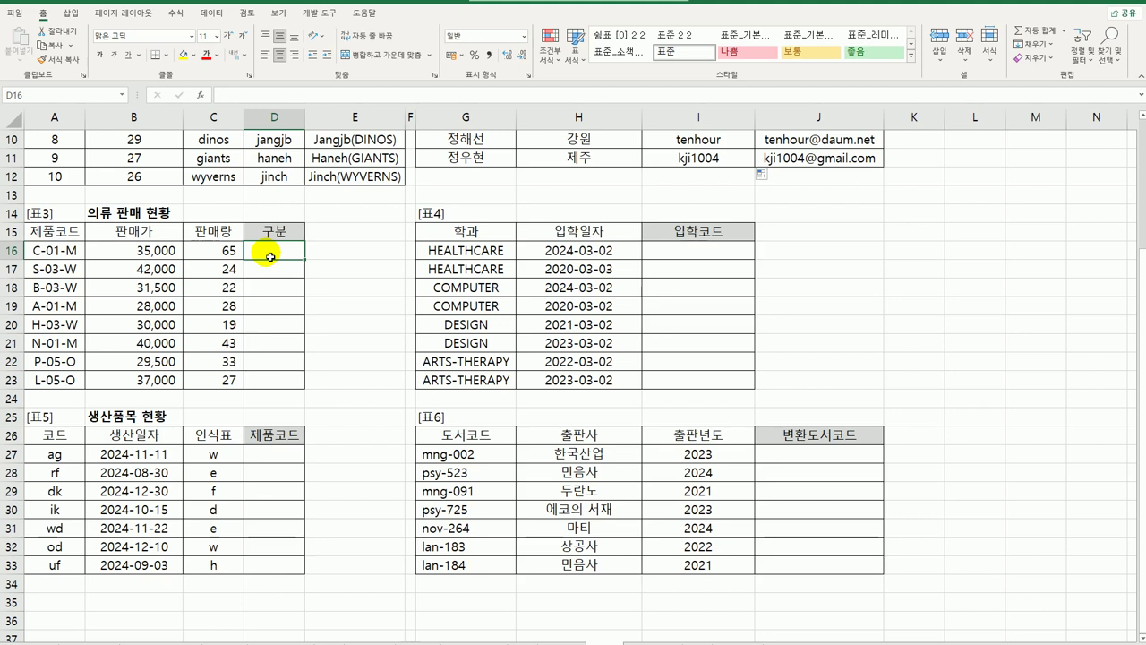
{"action": "type", "text": "=ri"}
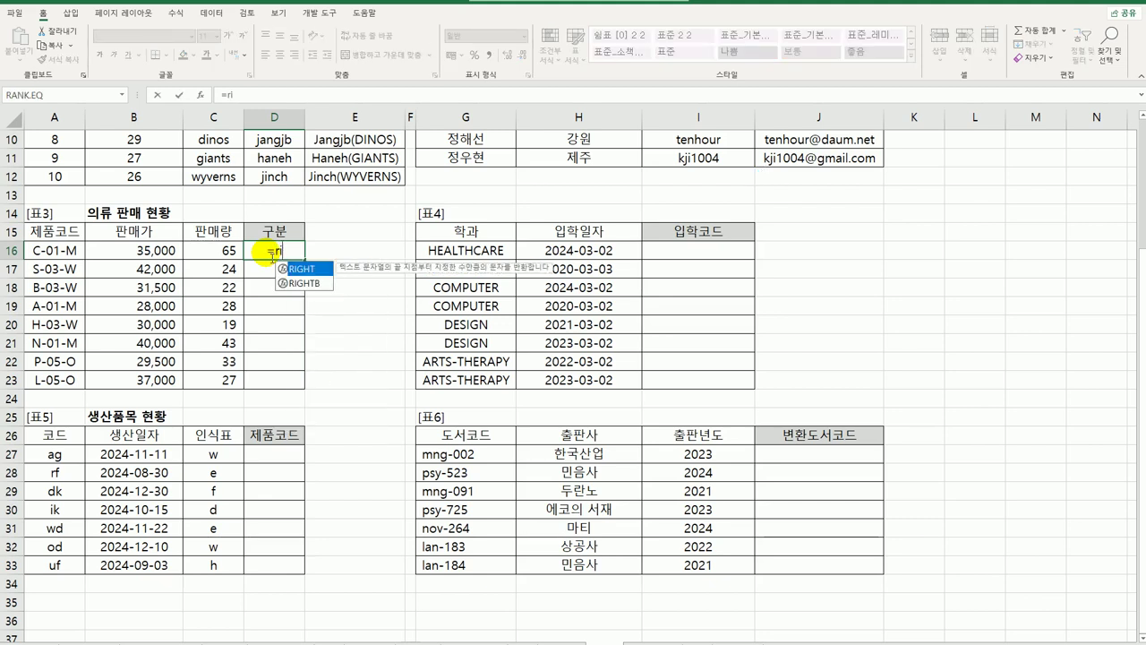
{"action": "double_click", "coordinate": [316, 269]}
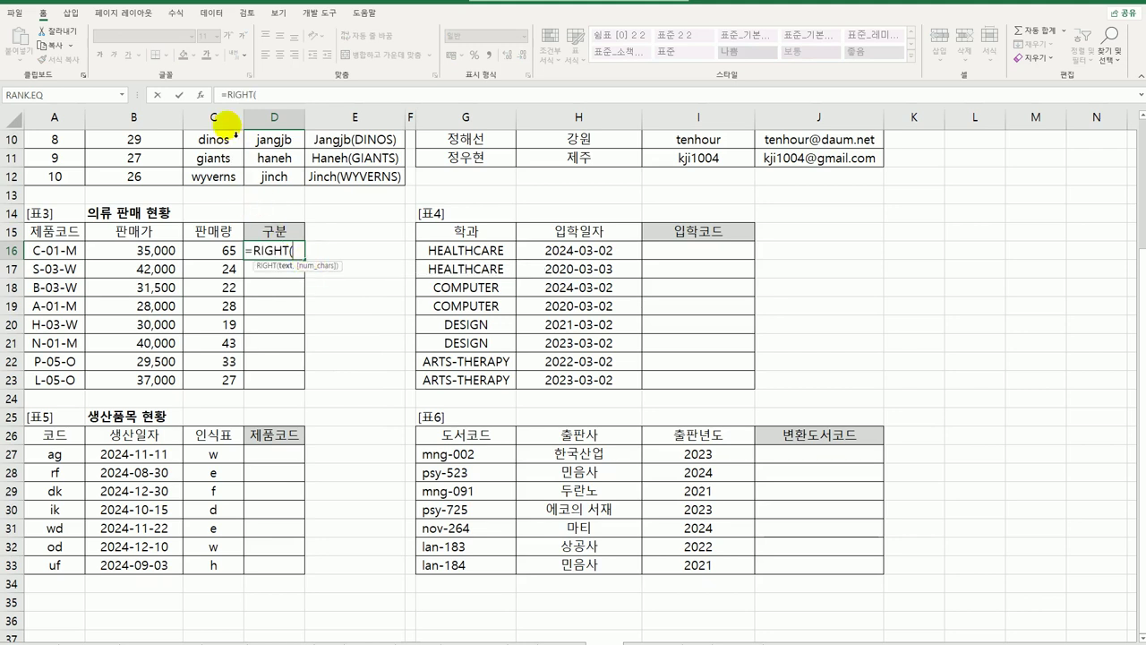
{"action": "left_click", "coordinate": [199, 94]}
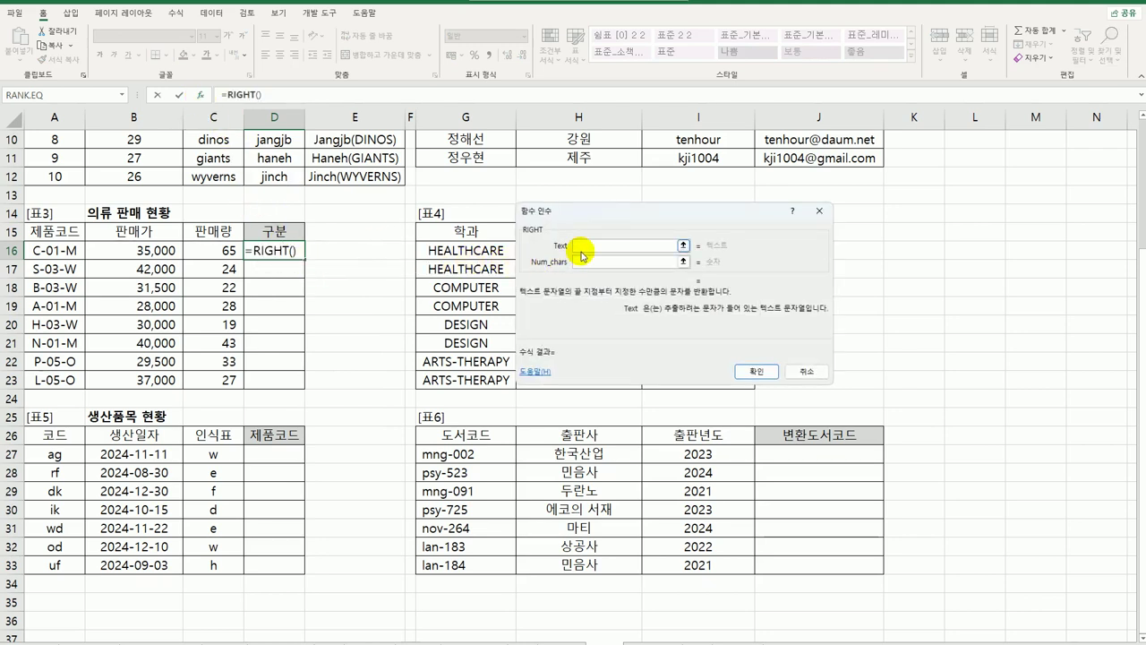
{"action": "left_click", "coordinate": [64, 252]}
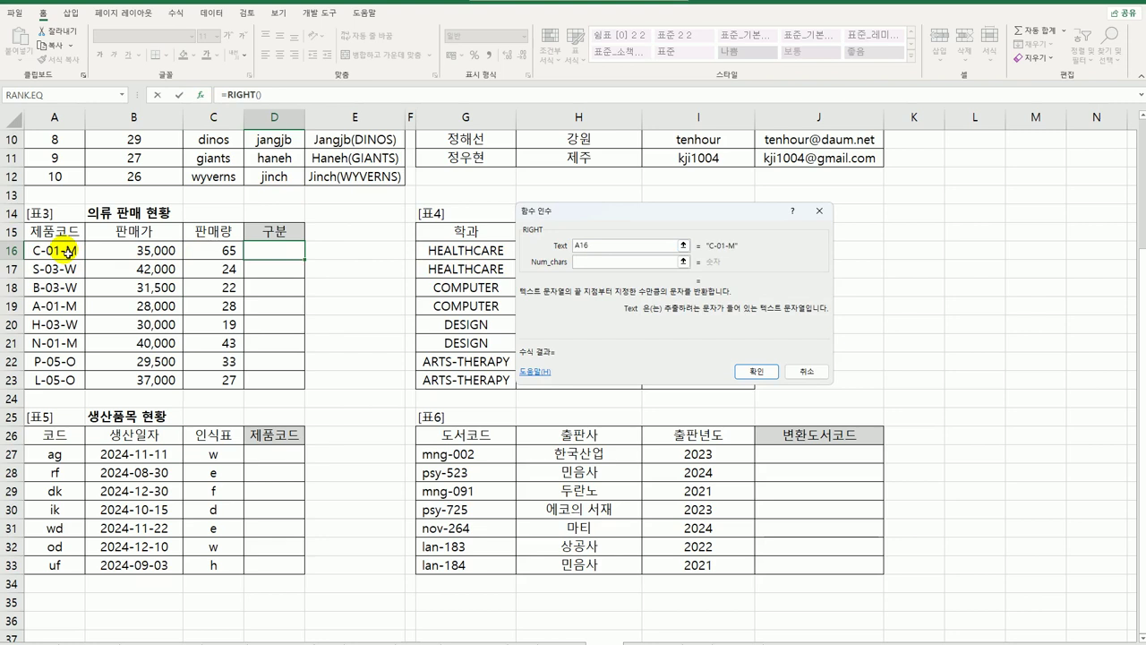
{"action": "left_click", "coordinate": [604, 263]}
{"action": "type", "text": "1"}
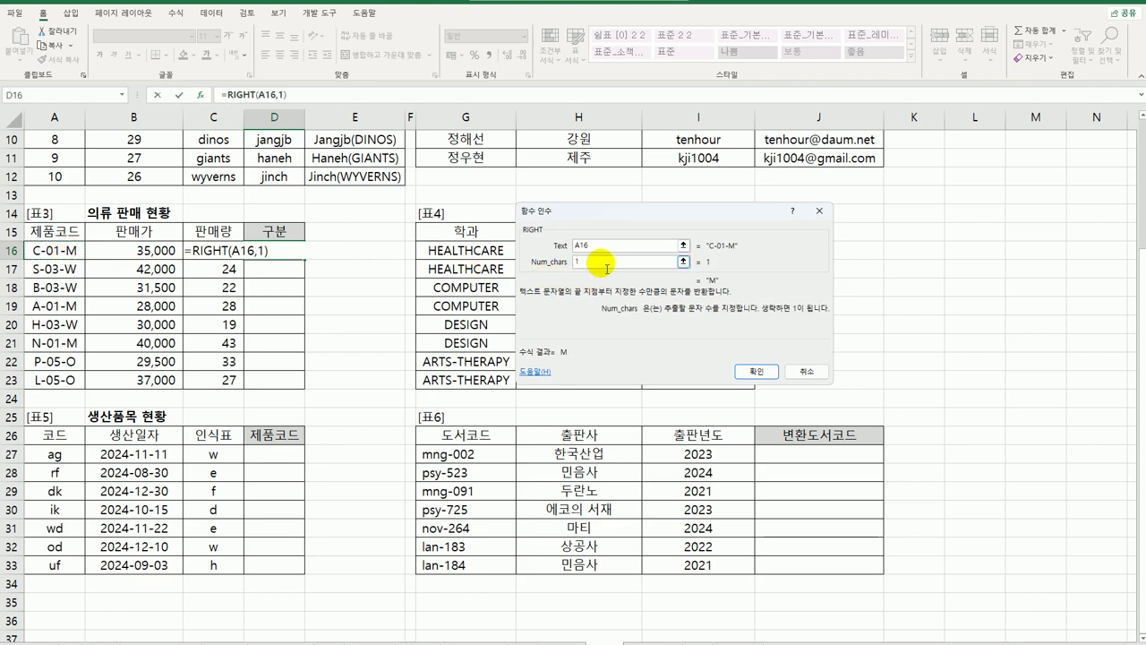
{"action": "left_click", "coordinate": [755, 371]}
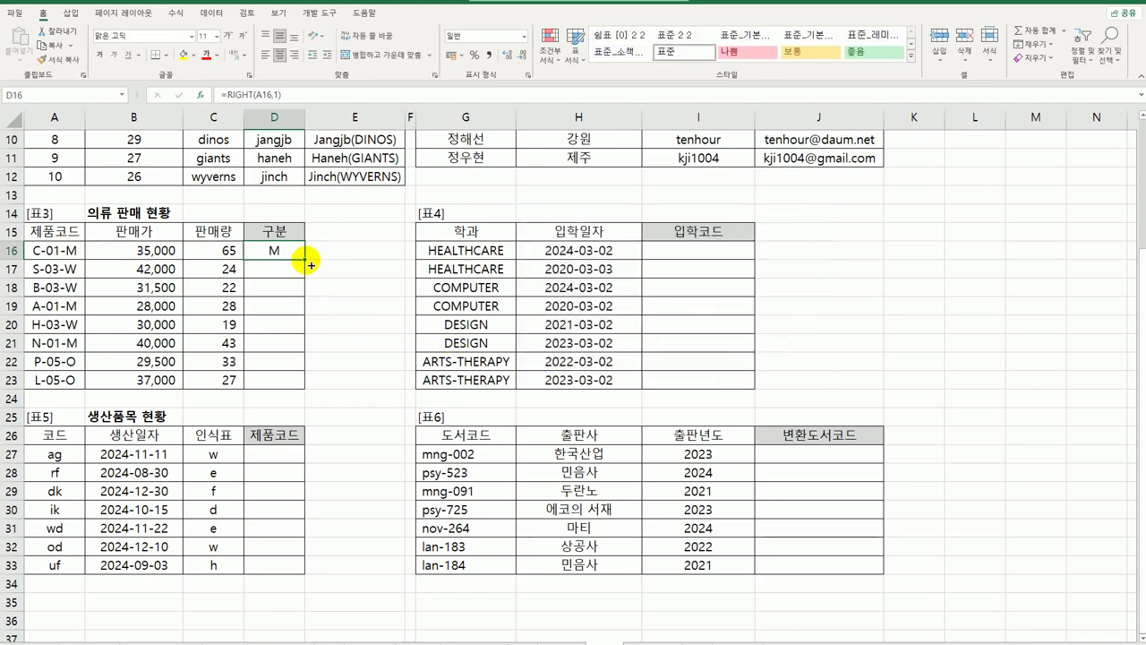
{"action": "left_click_drag", "start_coordinate": [304, 260], "coordinate": [296, 385]}
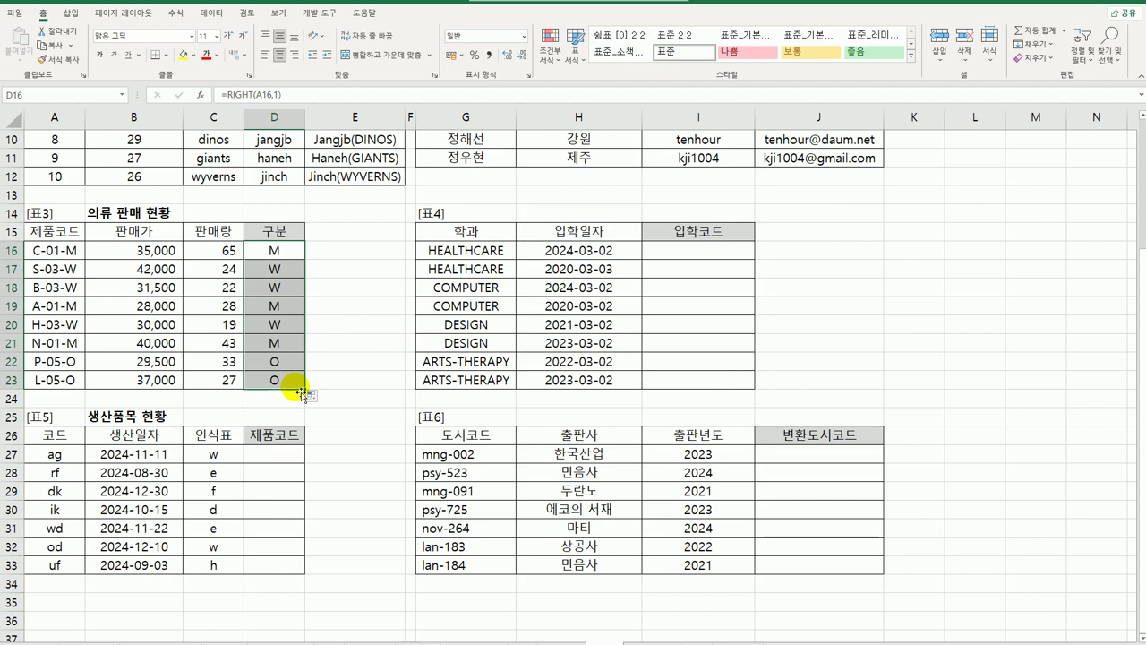
Wrap the RIGHT formula in D16 in a SWITCH function and open the SWITCH function arguments
{"action": "left_click", "coordinate": [291, 254]}
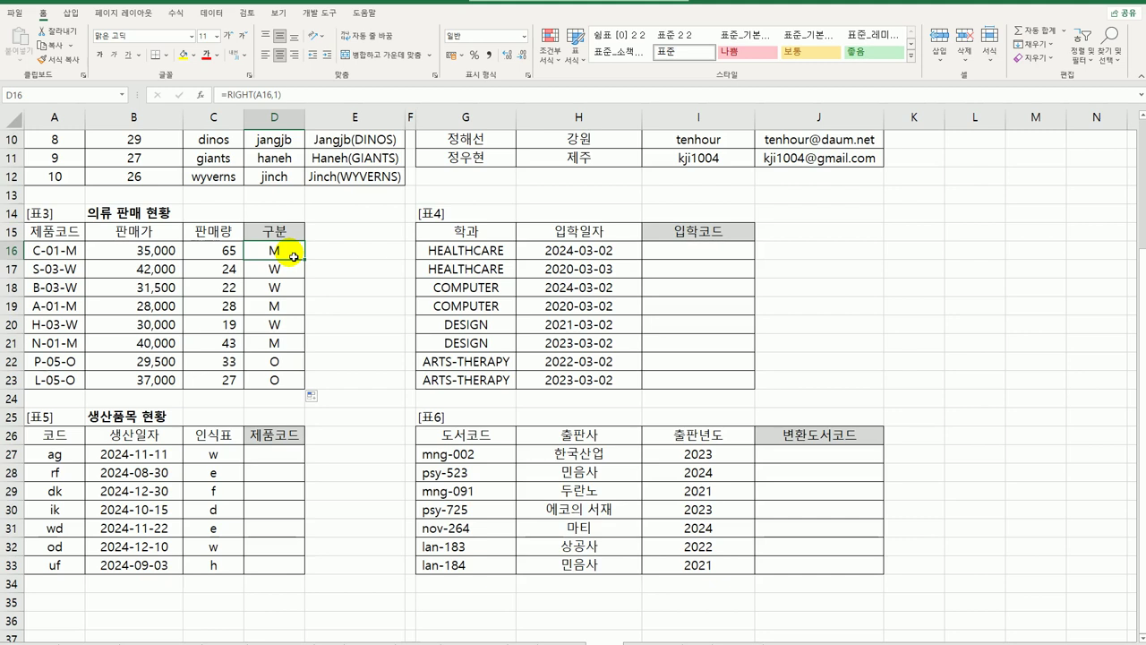
{"action": "key", "text": "F2"}
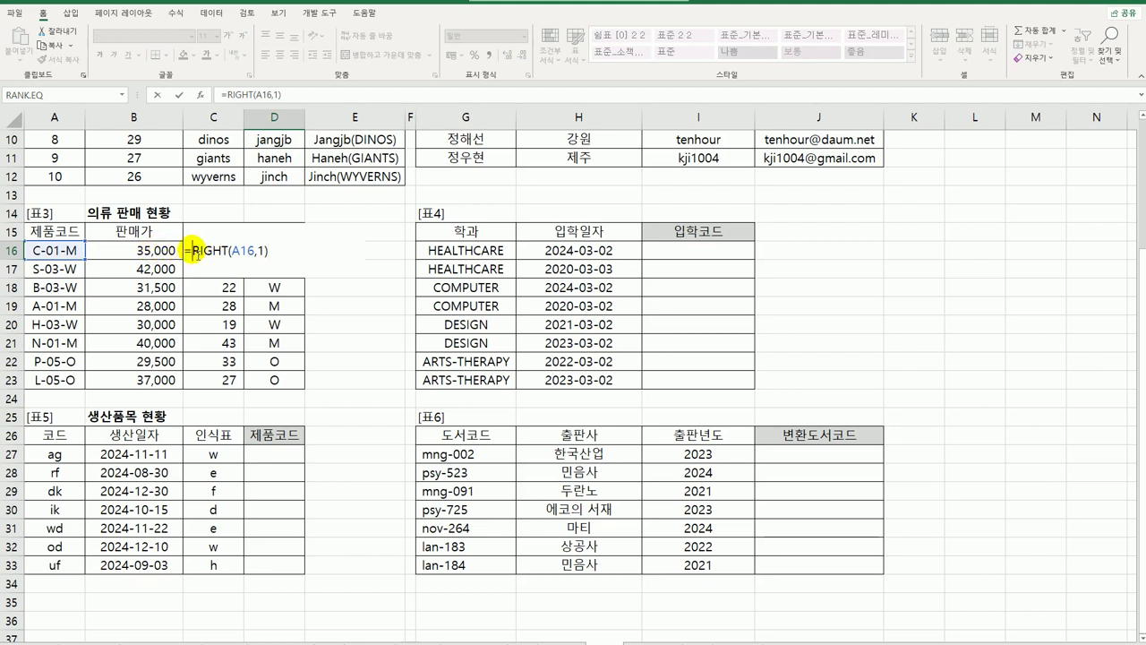
{"action": "type", "text": "sh"}
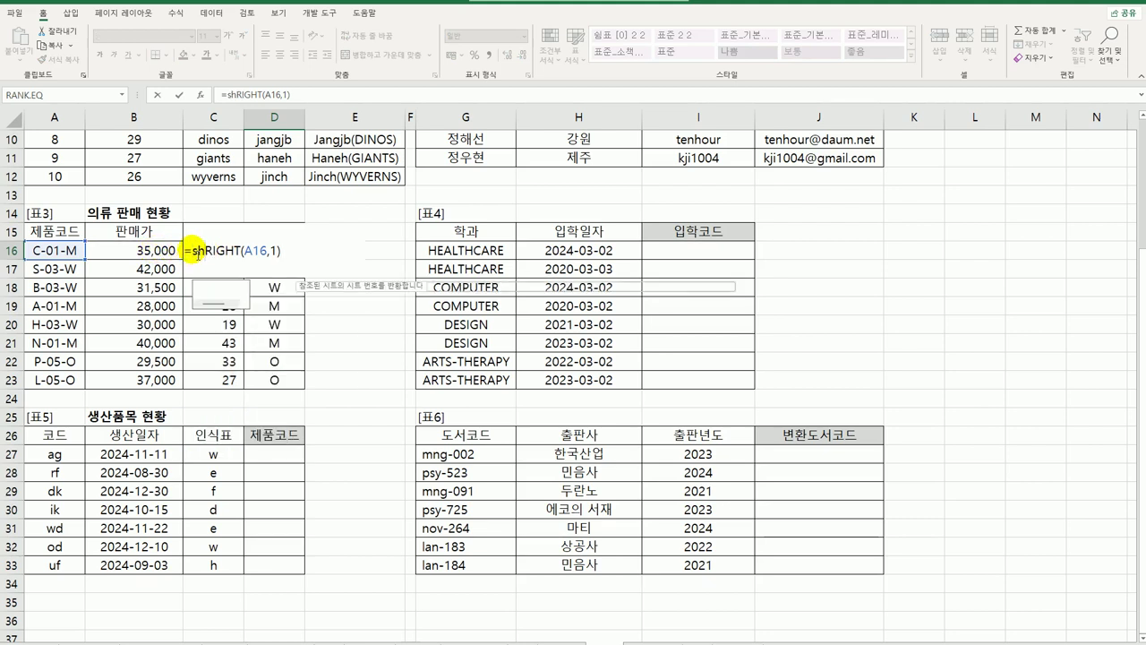
{"action": "key", "text": "BackSpace"}
{"action": "type", "text": "wi"}
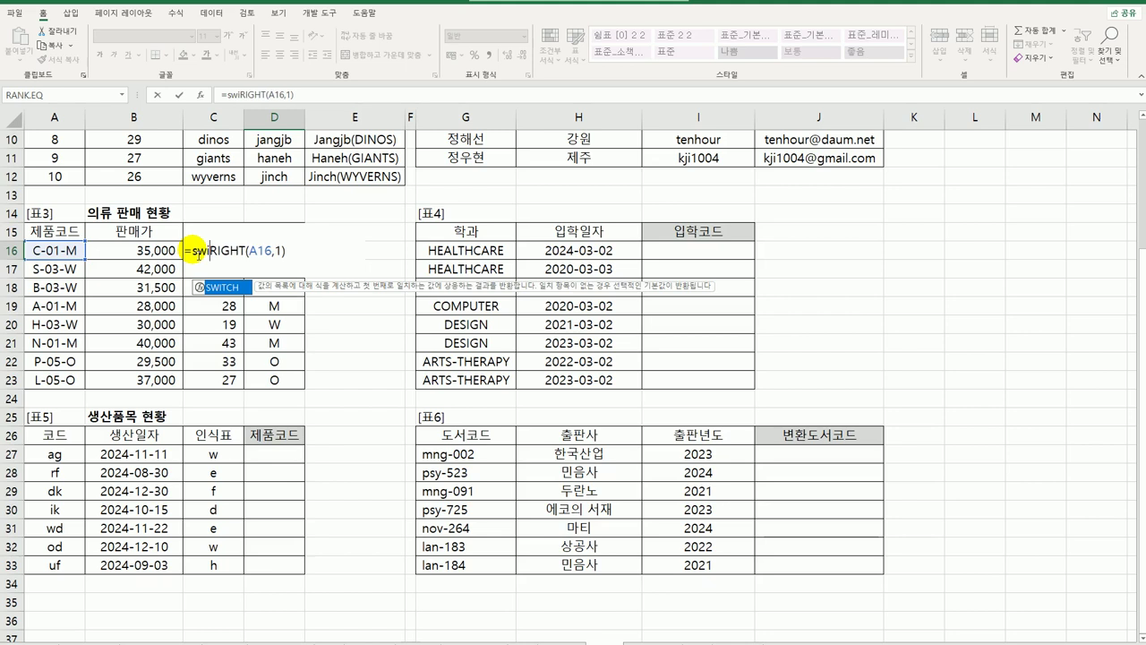
{"action": "double_click", "coordinate": [228, 288]}
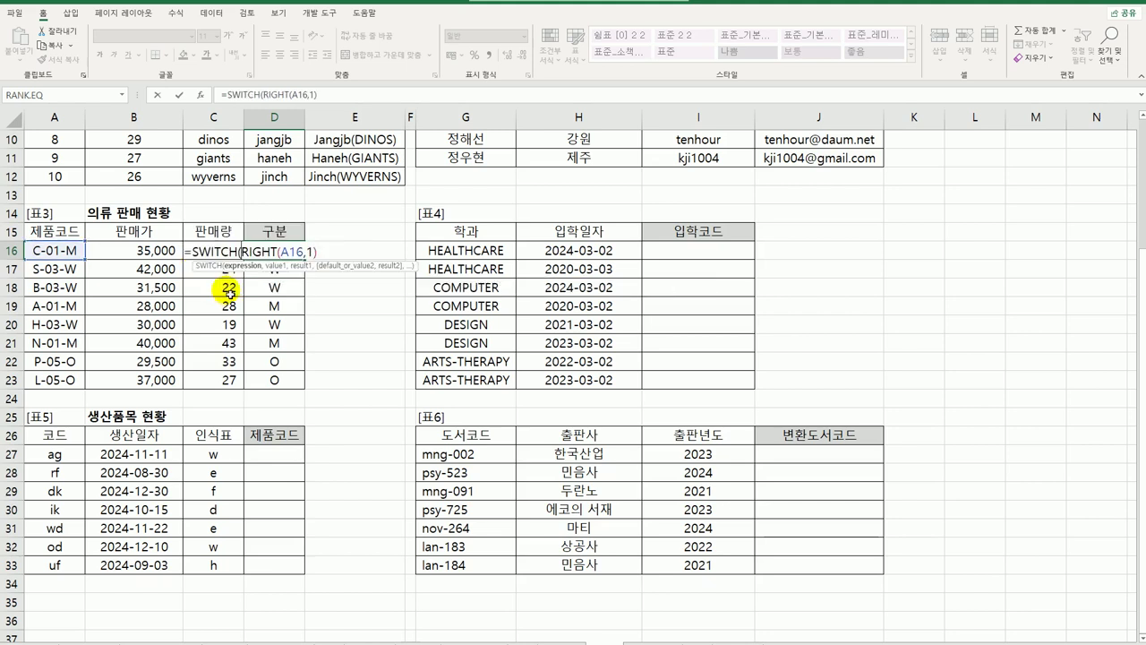
{"action": "left_click", "coordinate": [208, 253]}
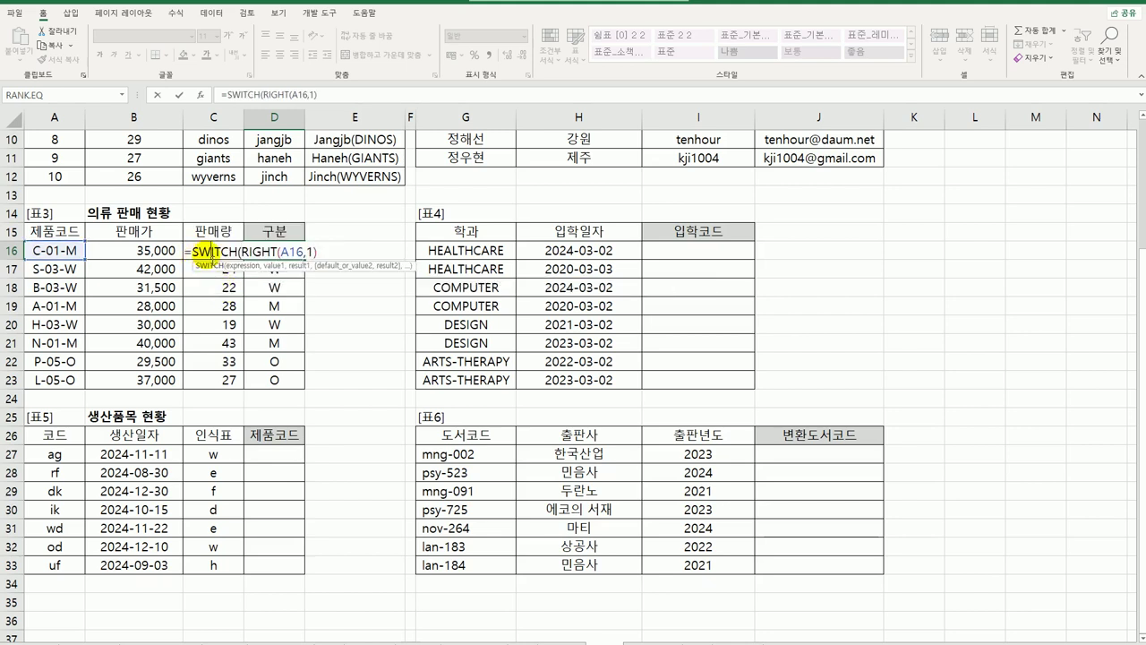
{"action": "left_click", "coordinate": [198, 94]}
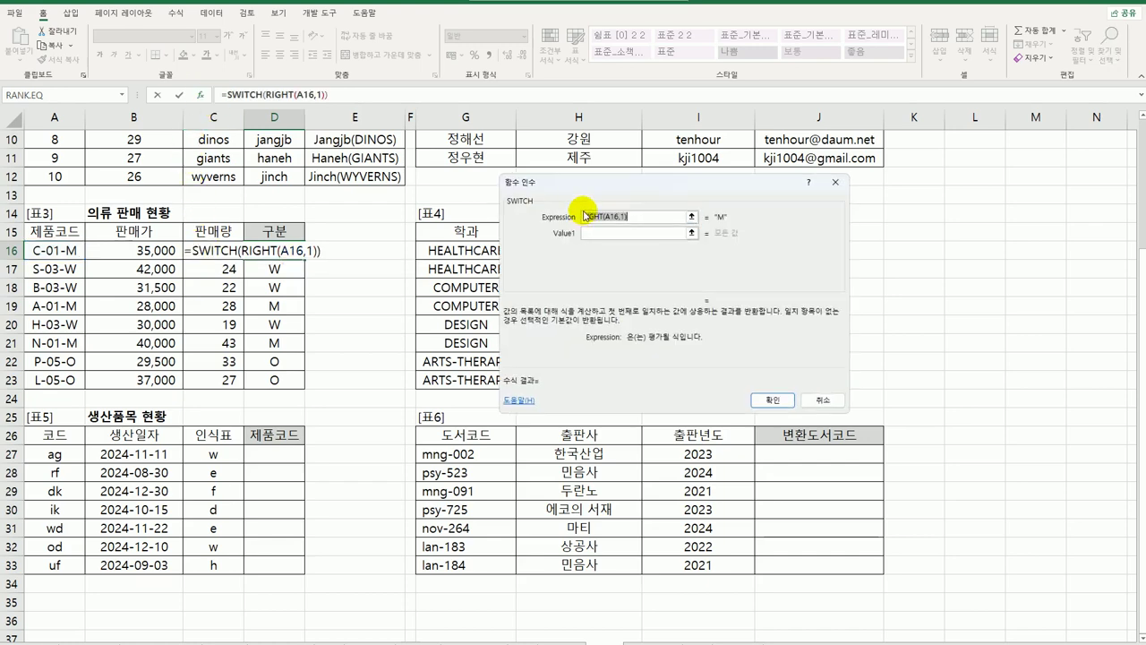
Set SWITCH's Value1 to "M" and its Result1 to "남성용"
{"action": "left_click", "coordinate": [599, 235]}
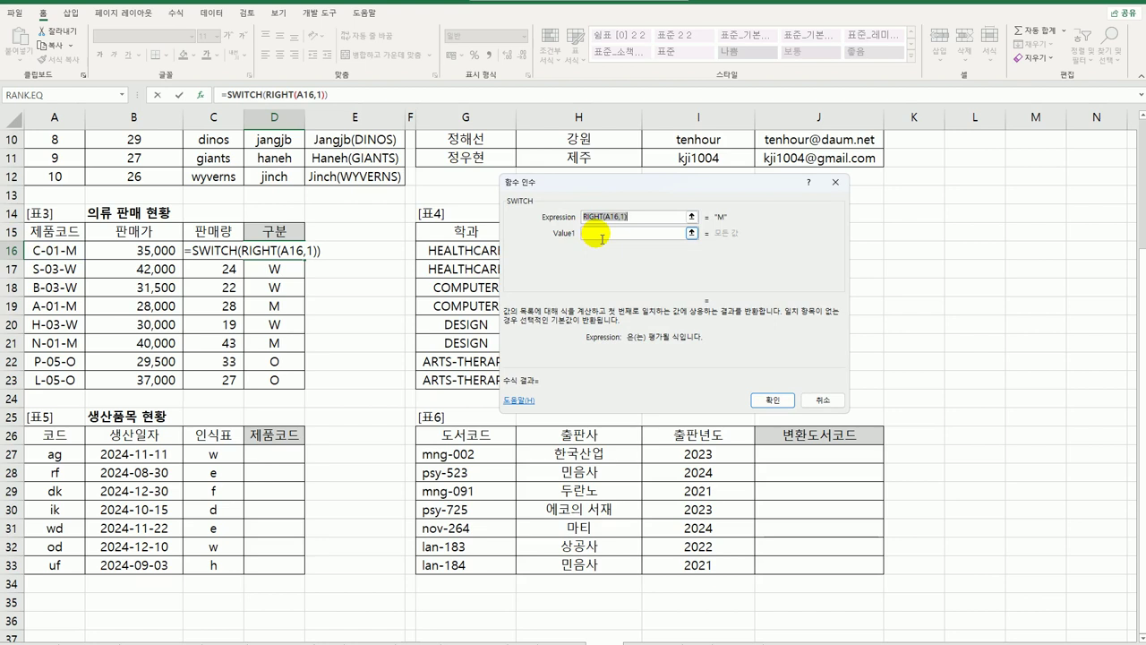
{"action": "left_click", "coordinate": [602, 235]}
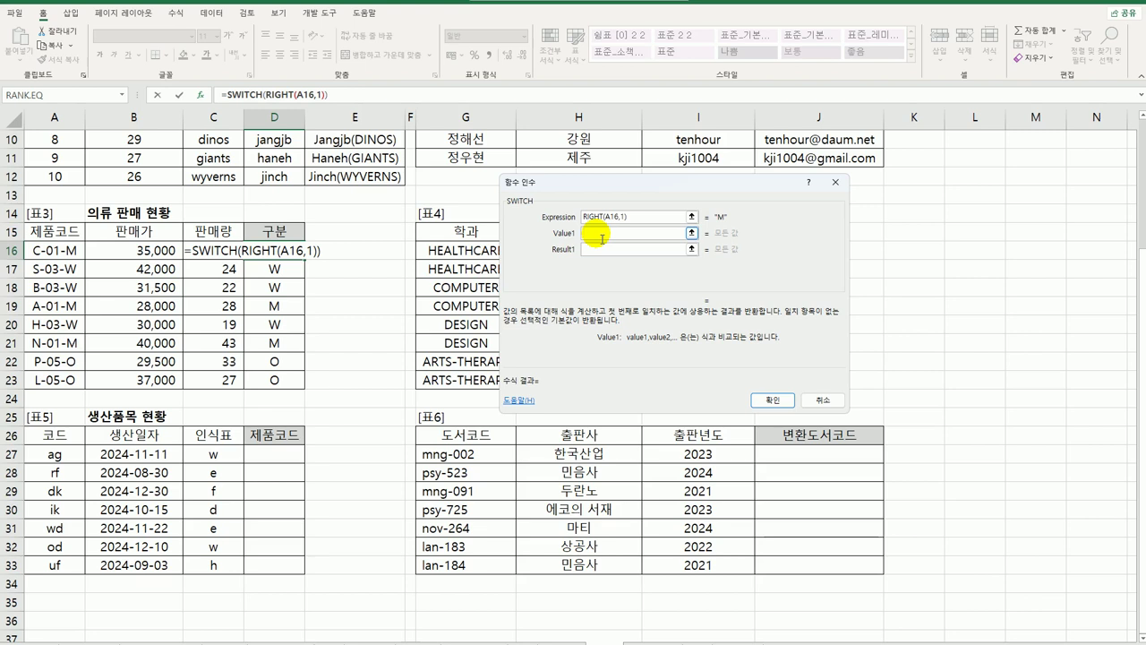
{"action": "type", "text": "M"}
{"action": "key", "text": "Tab"}
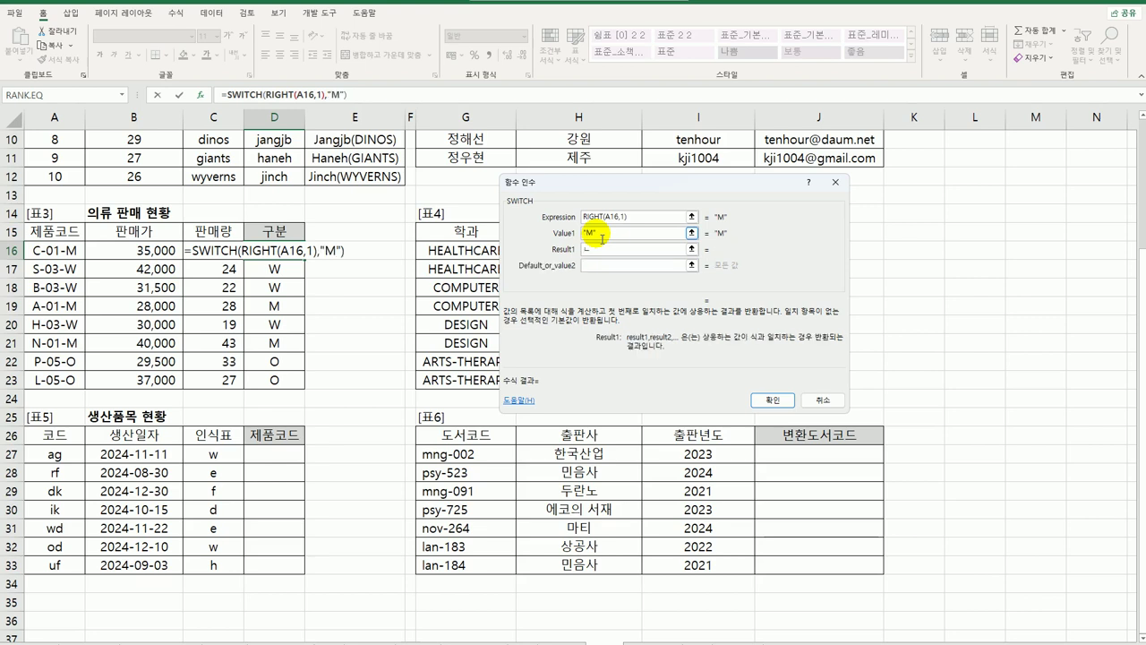
{"action": "type", "text": "남서요"}
{"action": "key", "text": "BackSpace"}
{"action": "key", "text": "BackSpace"}
{"action": "key", "text": "BackSpace"}
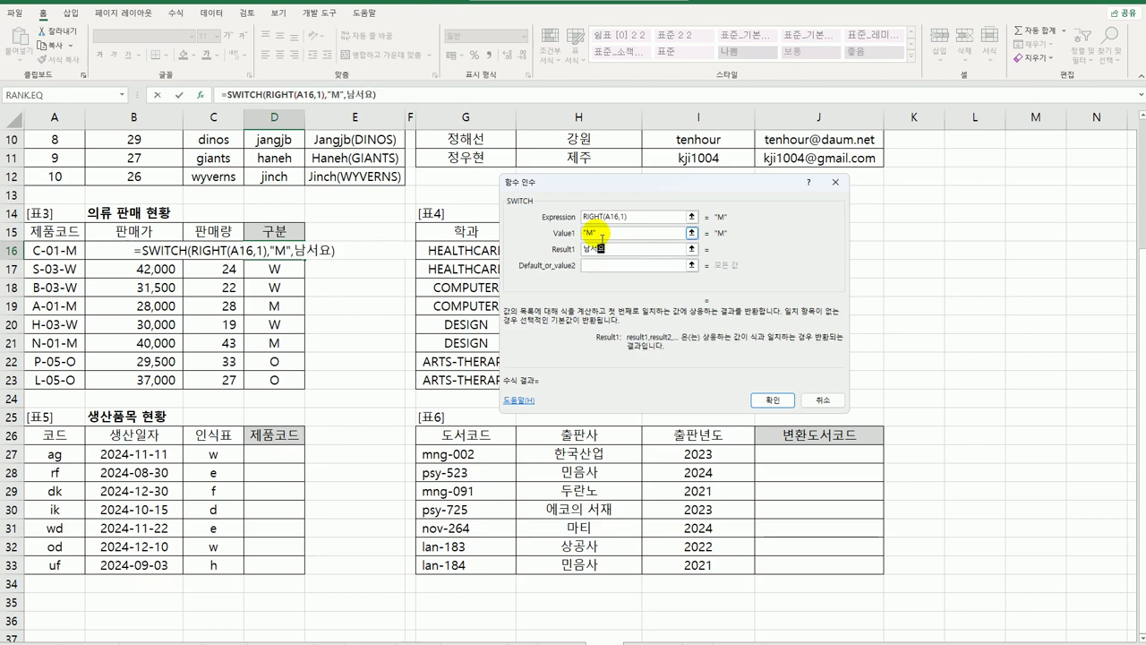
{"action": "type", "text": "ㅅㅓㅇ용"}
{"action": "key", "text": "Tab"}
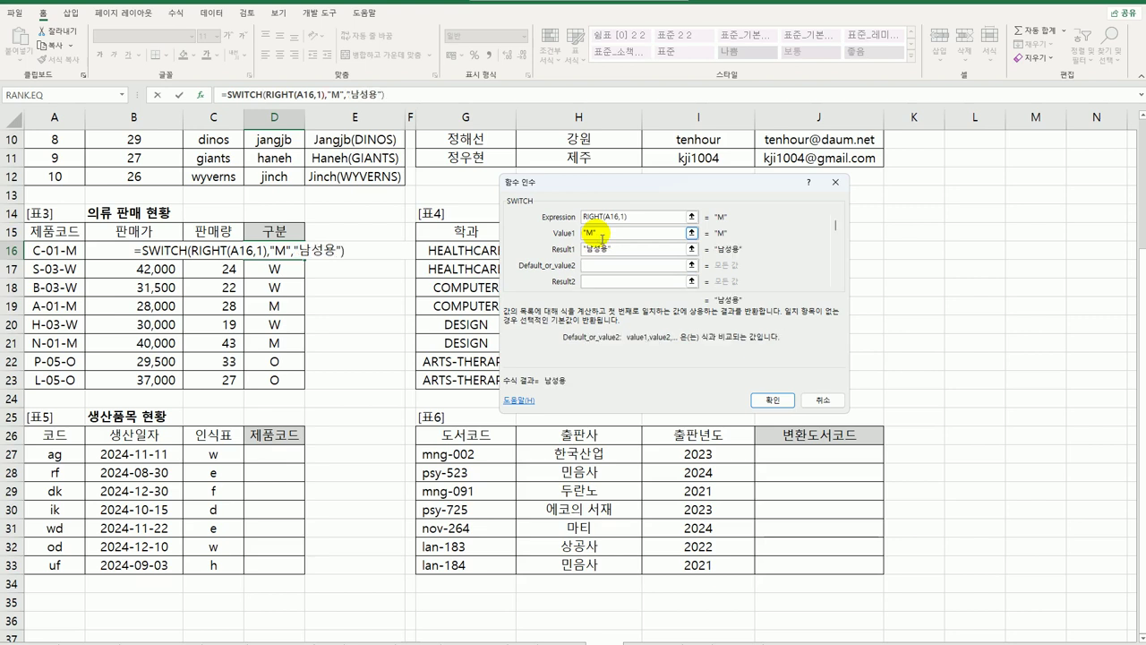
Add the remaining SWITCH pairs: value "W" with result "여성용", and value "O" with result "아웃도어"
{"action": "type", "text": "W"}
{"action": "key", "text": "Tab"}
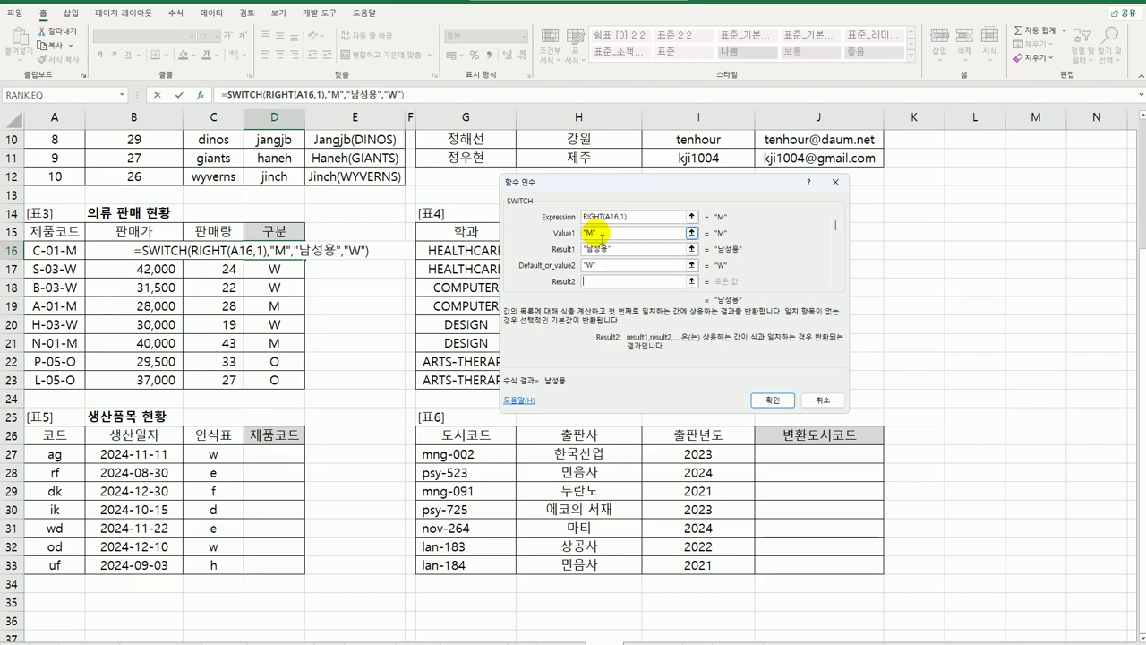
{"action": "type", "text": "여성용"}
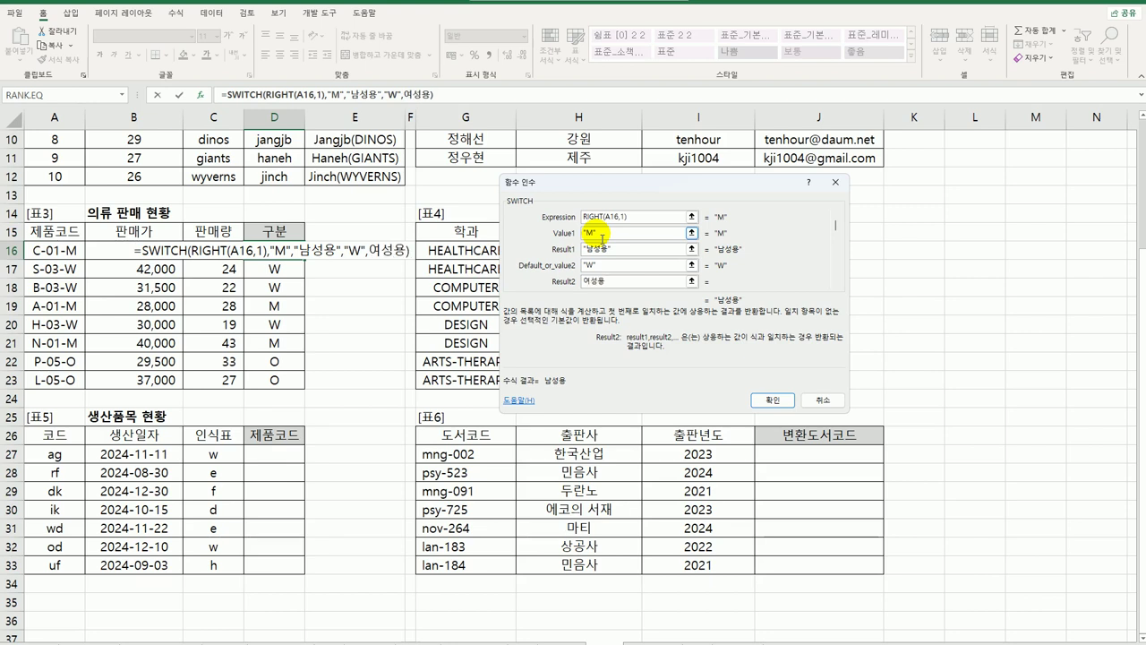
{"action": "key", "text": "Tab"}
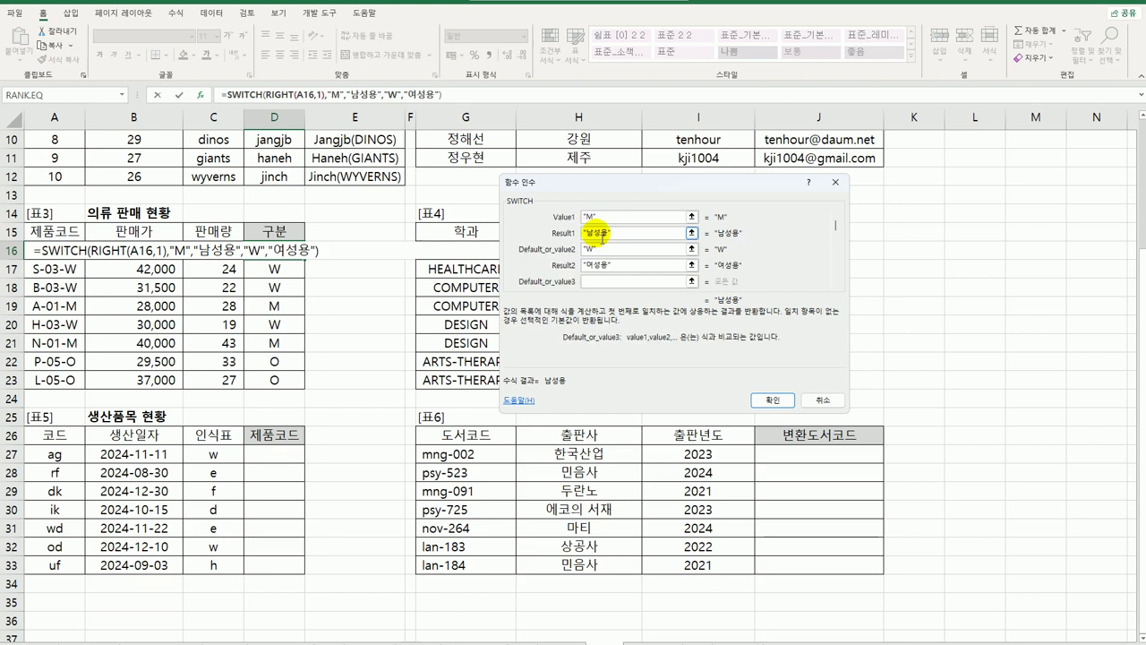
{"action": "type", "text": "O"}
{"action": "key", "text": "Tab"}
{"action": "type", "text": "아웃"}
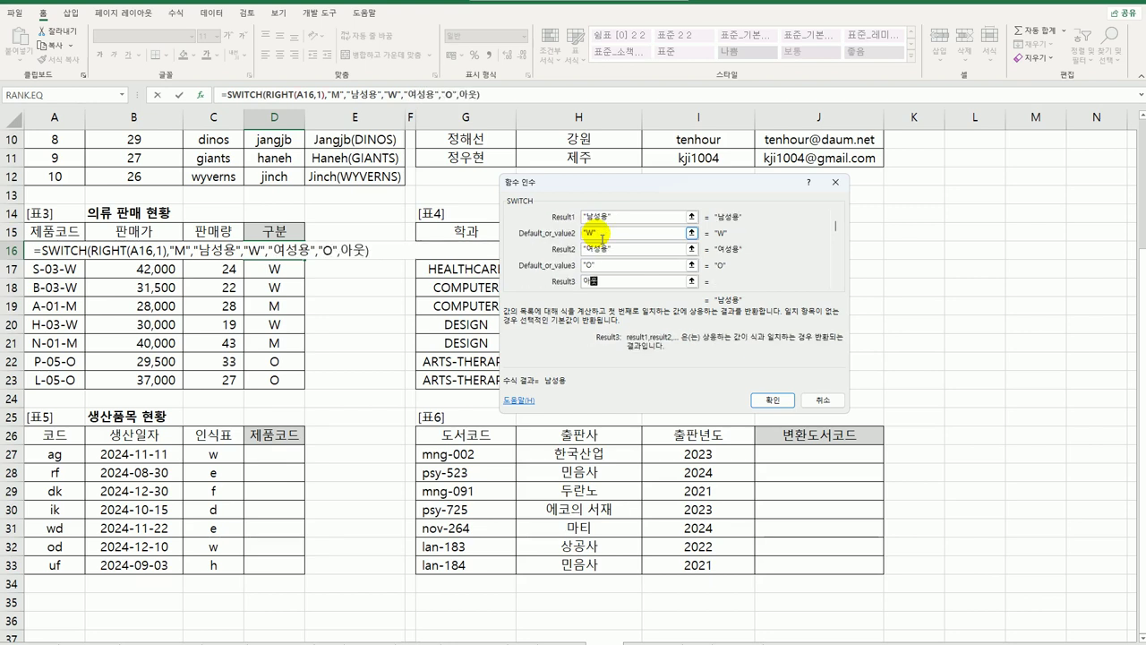
{"action": "type", "text": "도어"}
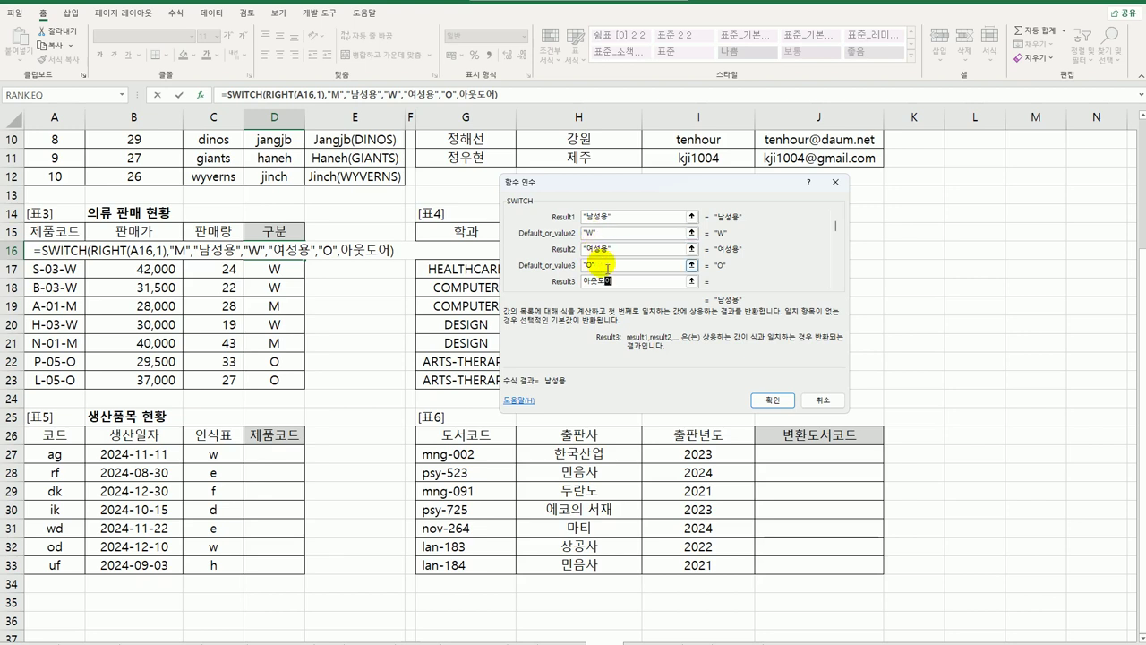
Accept the SWITCH arguments and fill the formula from D16 down to D23 in the 구분 column
{"action": "left_click", "coordinate": [605, 266]}
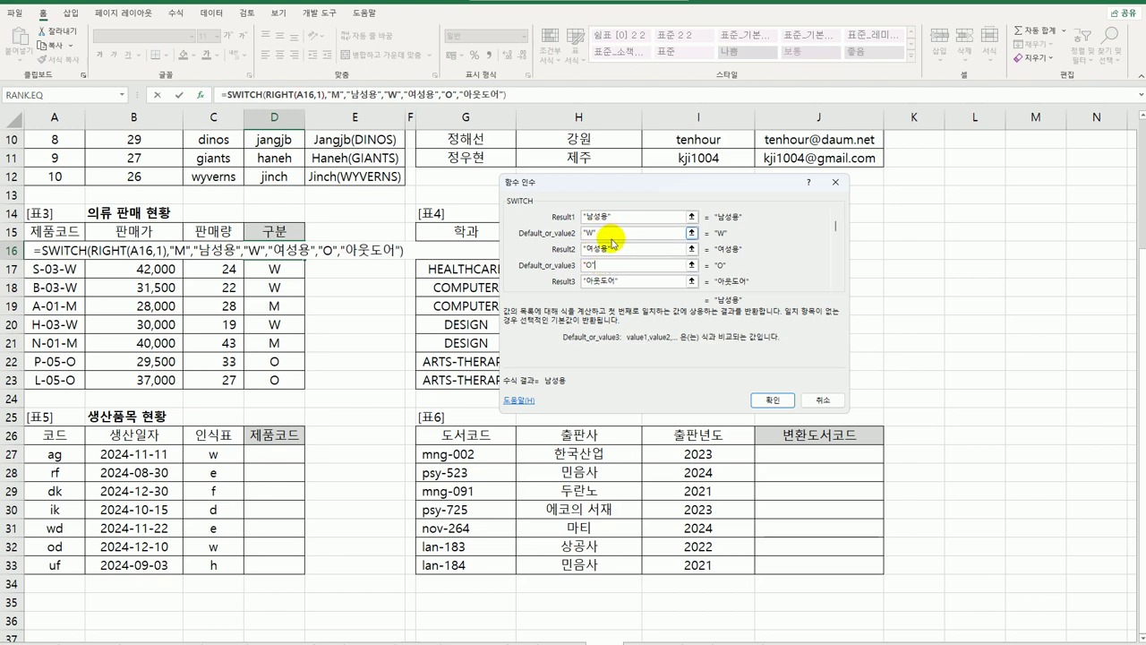
{"action": "left_click", "coordinate": [618, 249]}
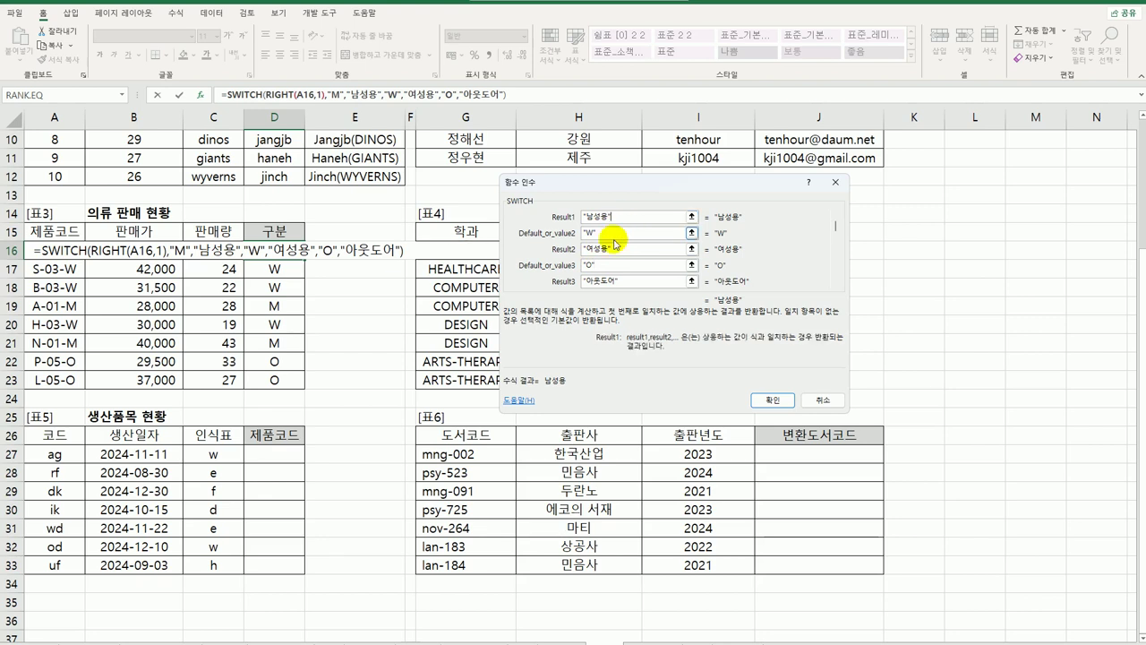
{"action": "left_click", "coordinate": [626, 282]}
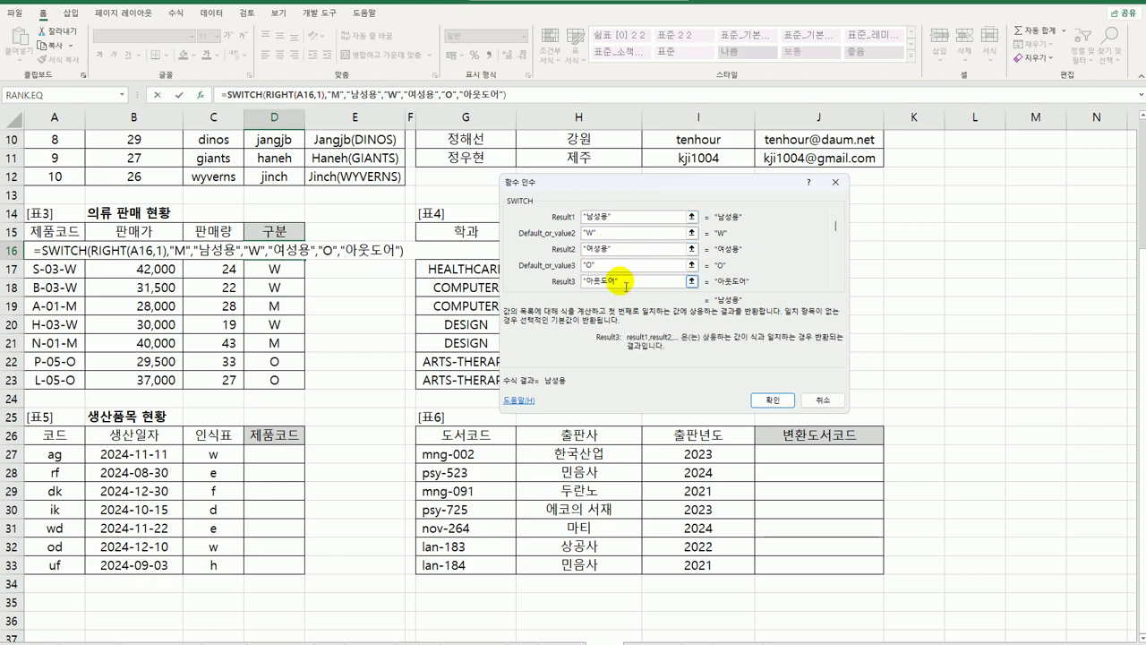
{"action": "left_click", "coordinate": [772, 401]}
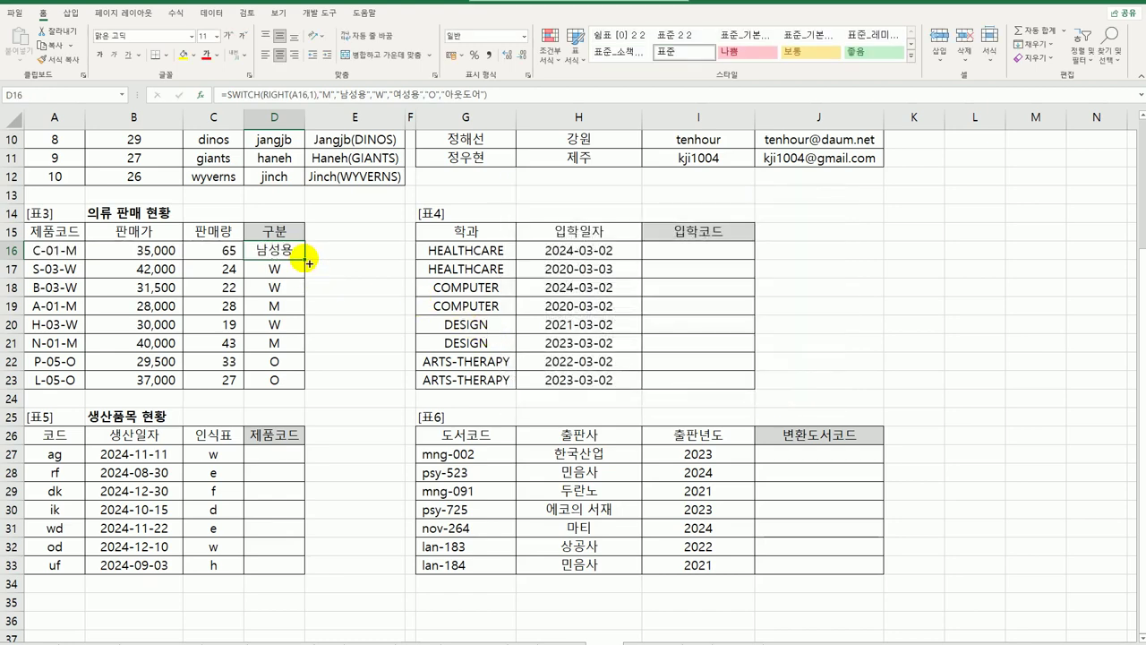
{"action": "left_click_drag", "start_coordinate": [304, 258], "coordinate": [299, 390]}
{"action": "left_click", "coordinate": [289, 388]}
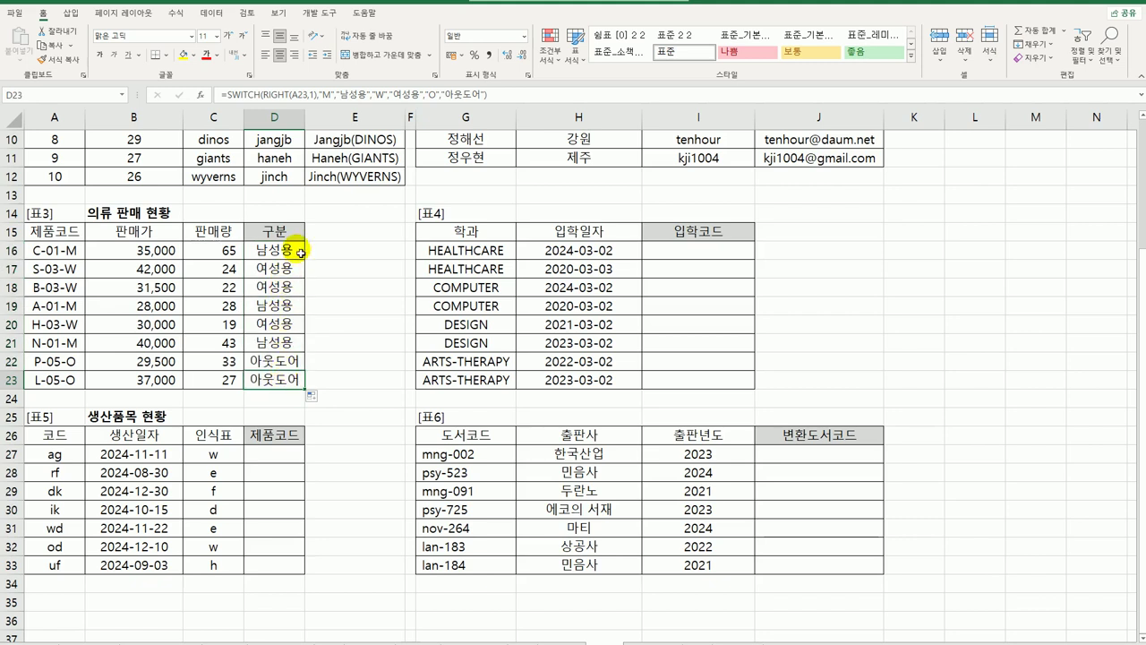
Start a LEFT function in I16 of the 입학코드 column and open its function arguments
{"action": "left_click", "coordinate": [664, 255]}
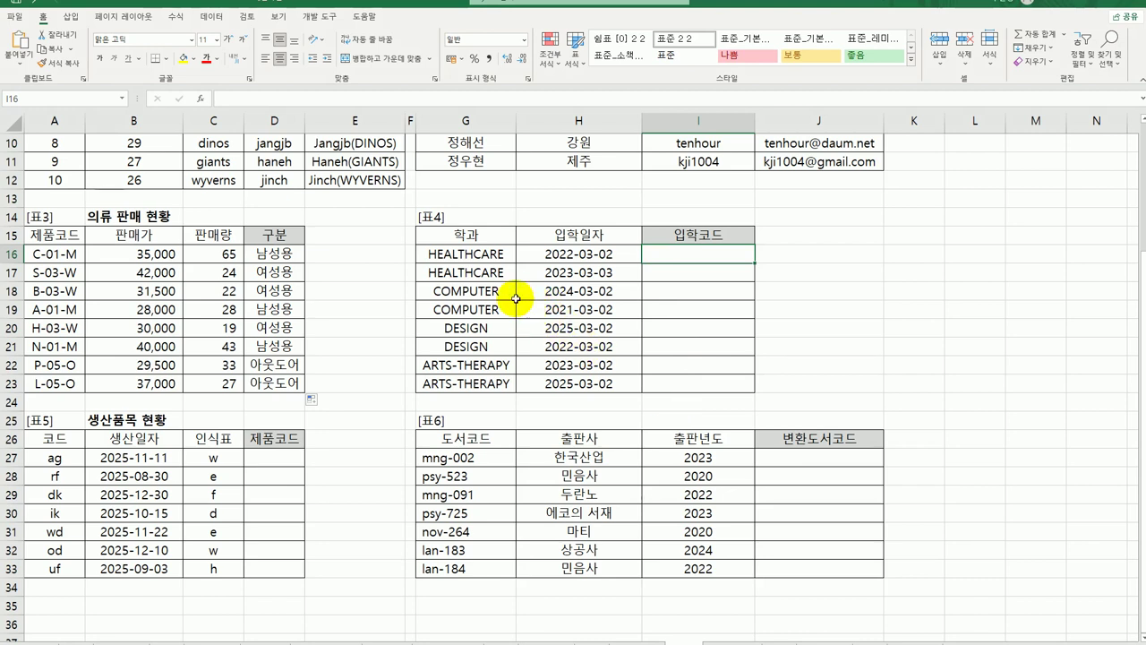
{"action": "left_click", "coordinate": [484, 254]}
{"action": "left_click", "coordinate": [563, 259]}
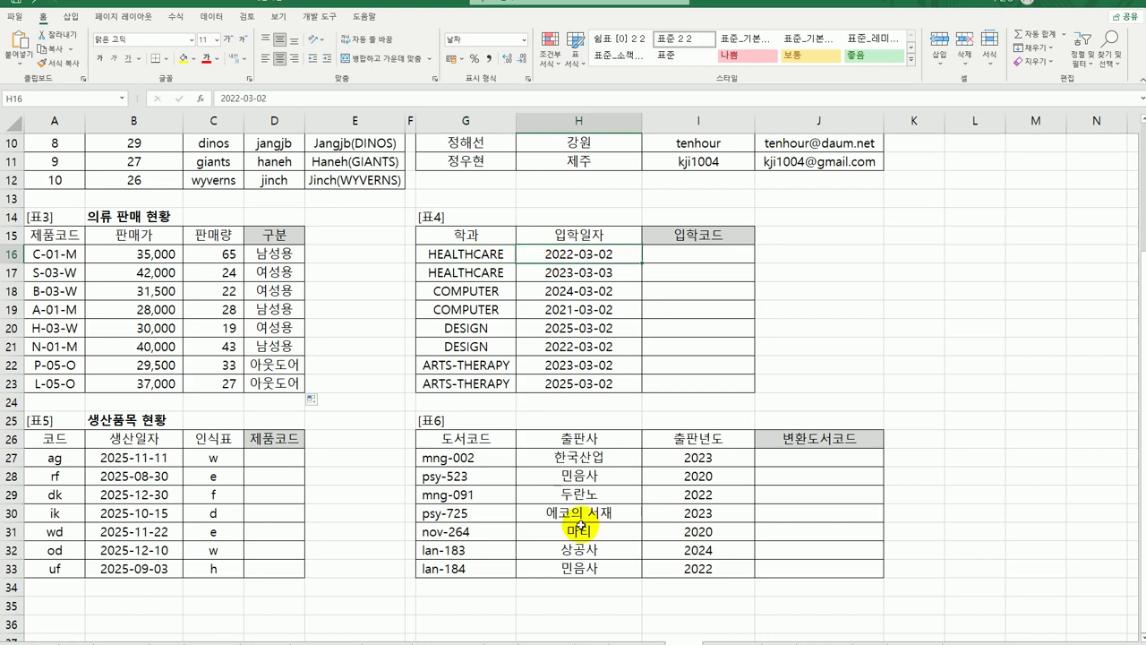
{"action": "left_click", "coordinate": [698, 255]}
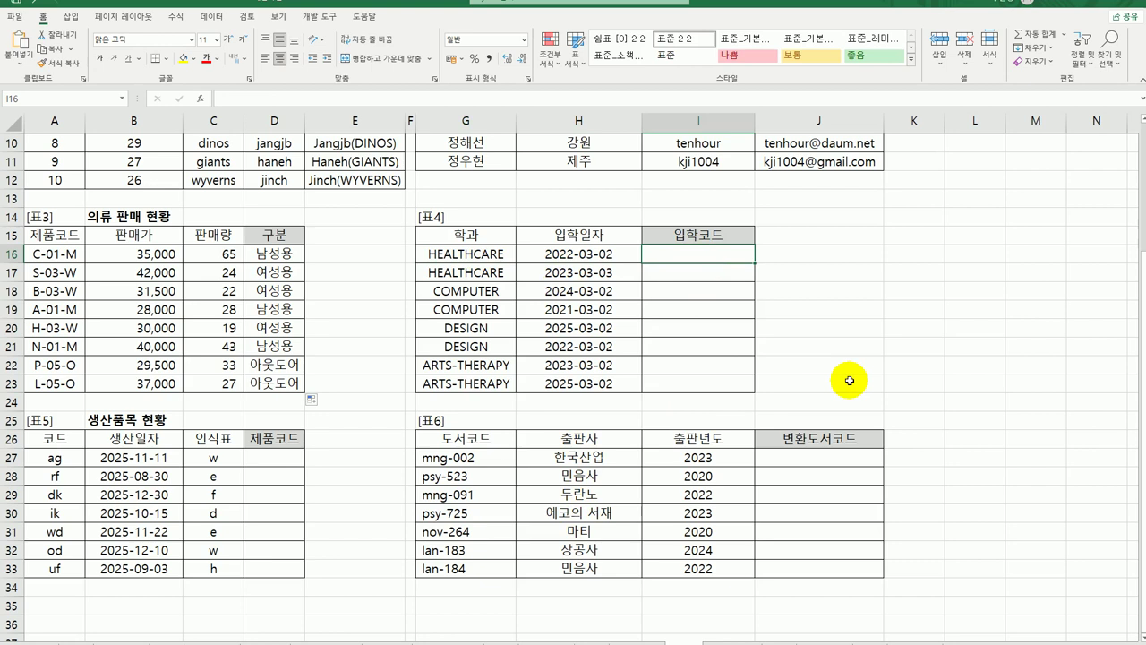
{"action": "type", "text": "="}
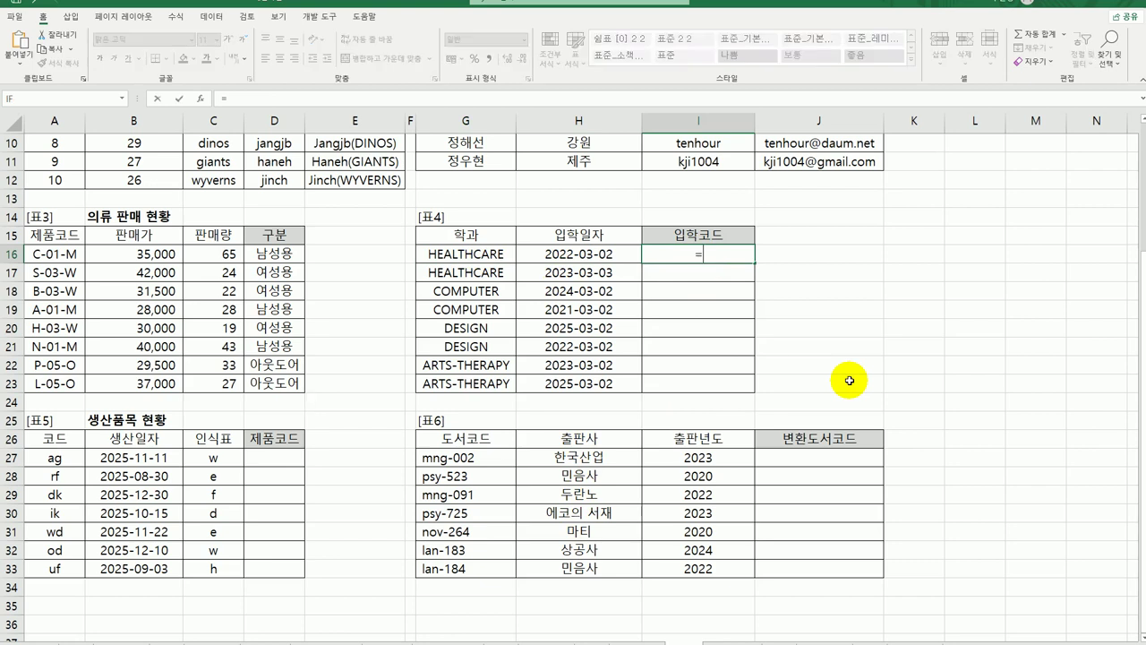
{"action": "key", "text": "BackSpace"}
{"action": "type", "text": "left"}
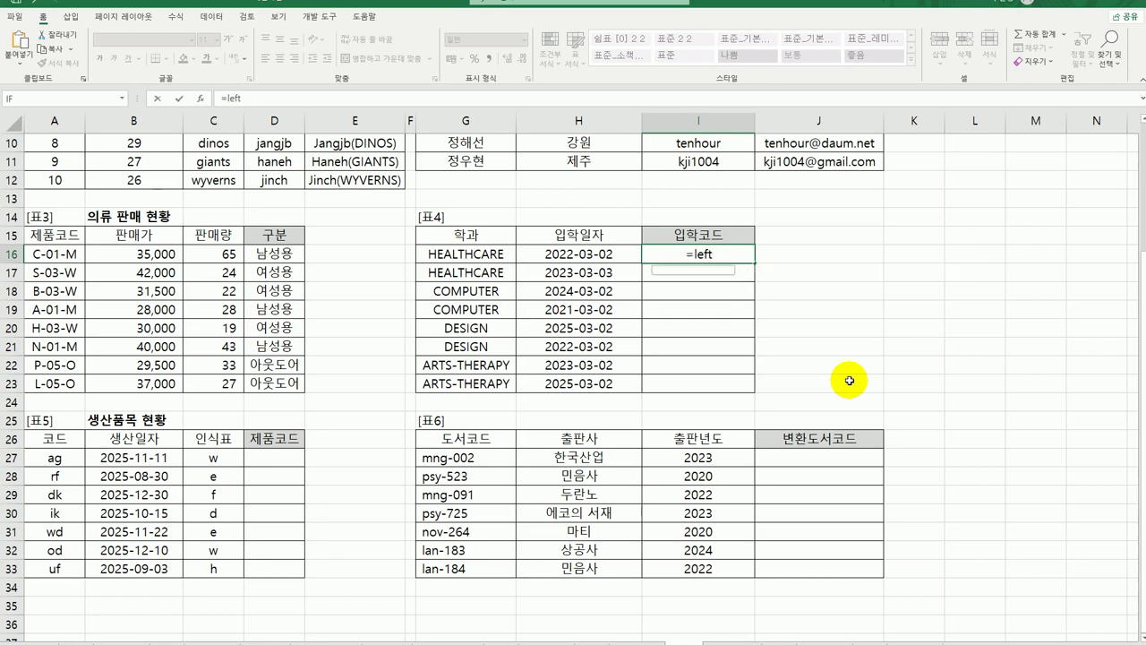
{"action": "key", "text": "Tab"}
{"action": "left_click", "coordinate": [206, 100]}
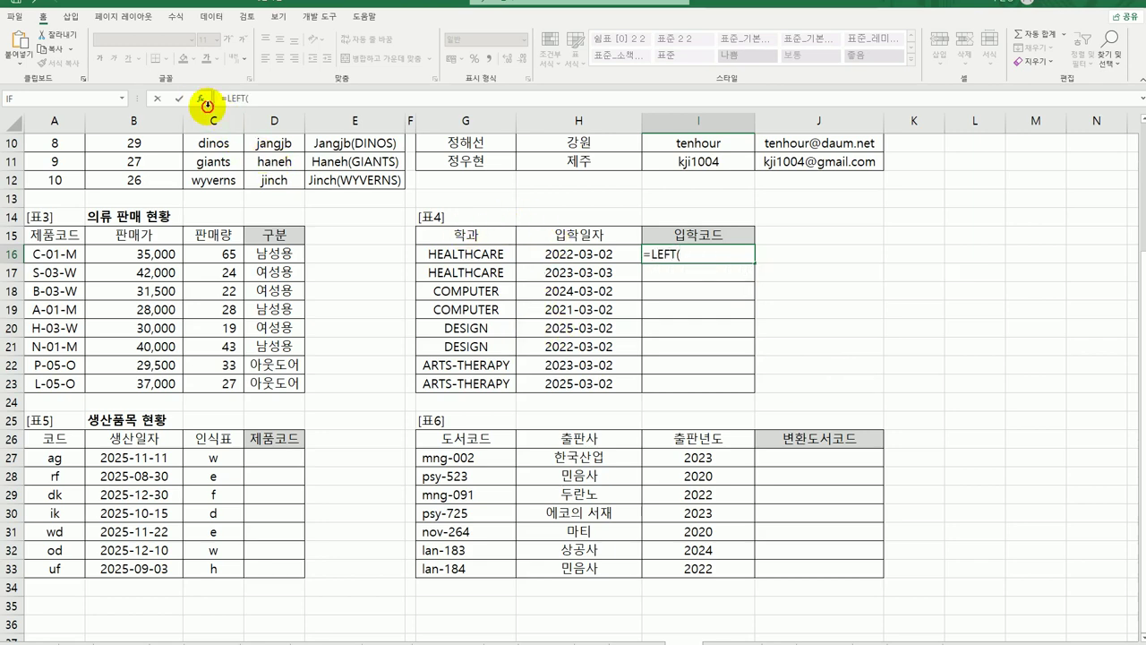
{"action": "left_click_drag", "start_coordinate": [608, 238], "coordinate": [768, 335]}
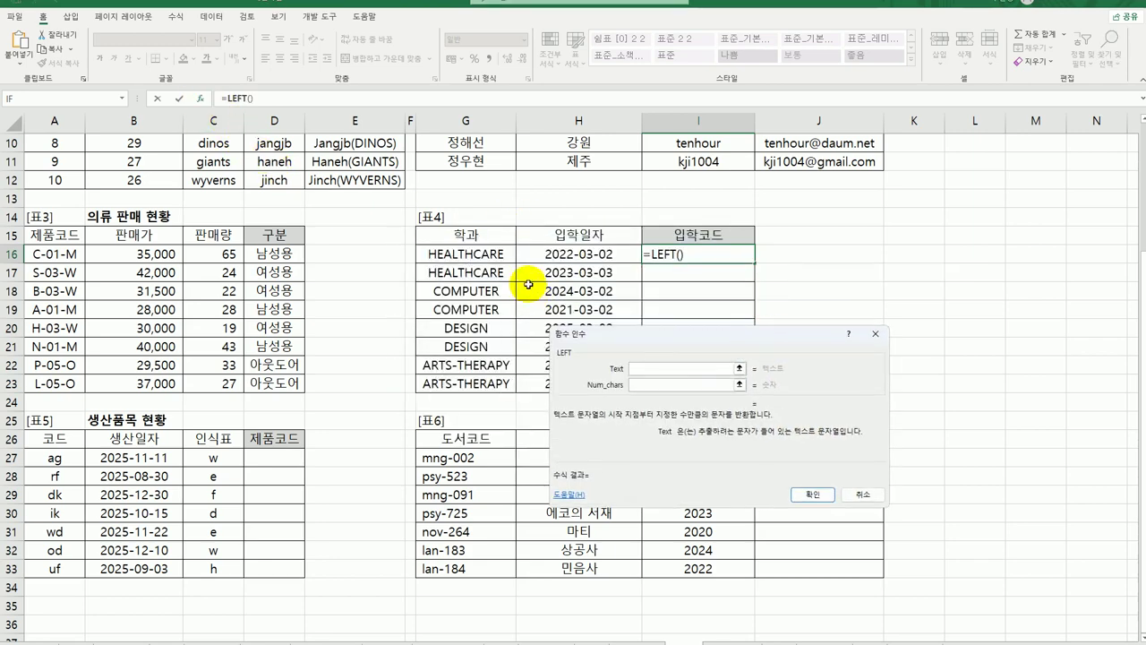
Set LEFT's Text to G16 and Num_chars to 3, and fill the formula from I16 down to I23
{"action": "left_click", "coordinate": [480, 254]}
{"action": "left_click", "coordinate": [661, 383]}
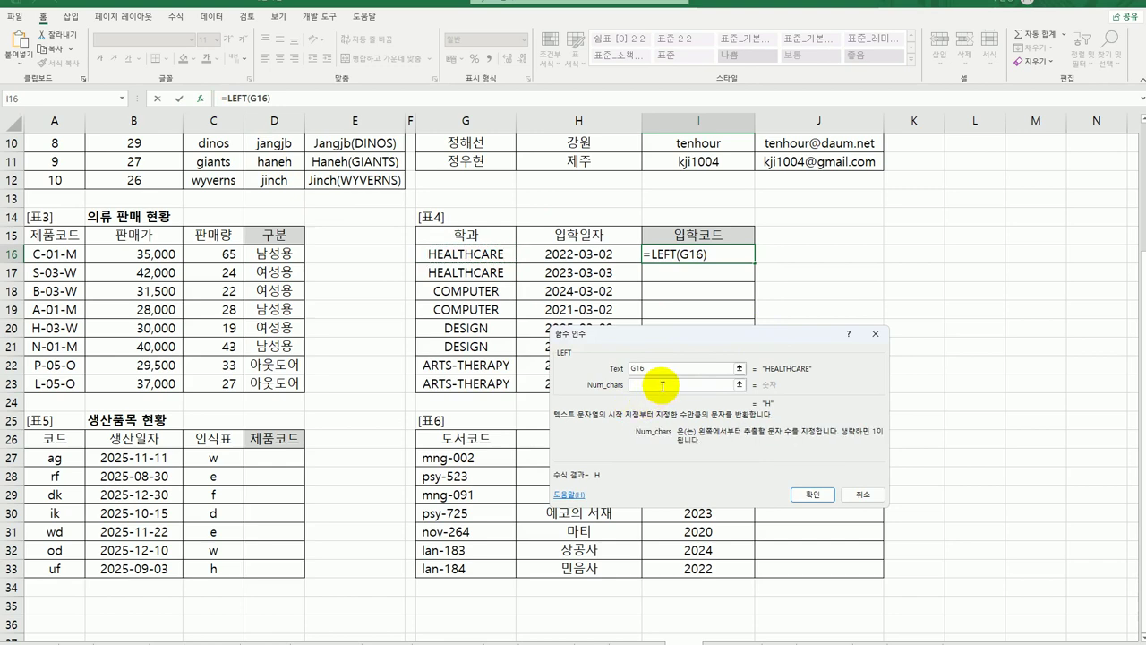
{"action": "type", "text": "3"}
{"action": "left_click", "coordinate": [814, 494]}
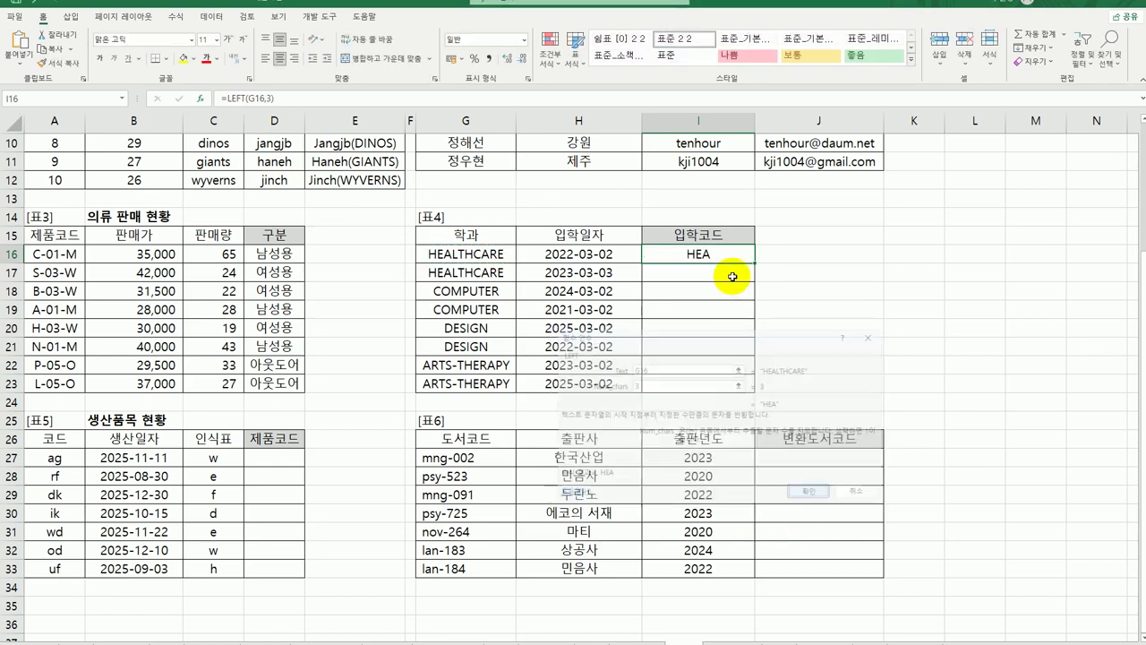
{"action": "left_click_drag", "start_coordinate": [755, 261], "coordinate": [735, 394]}
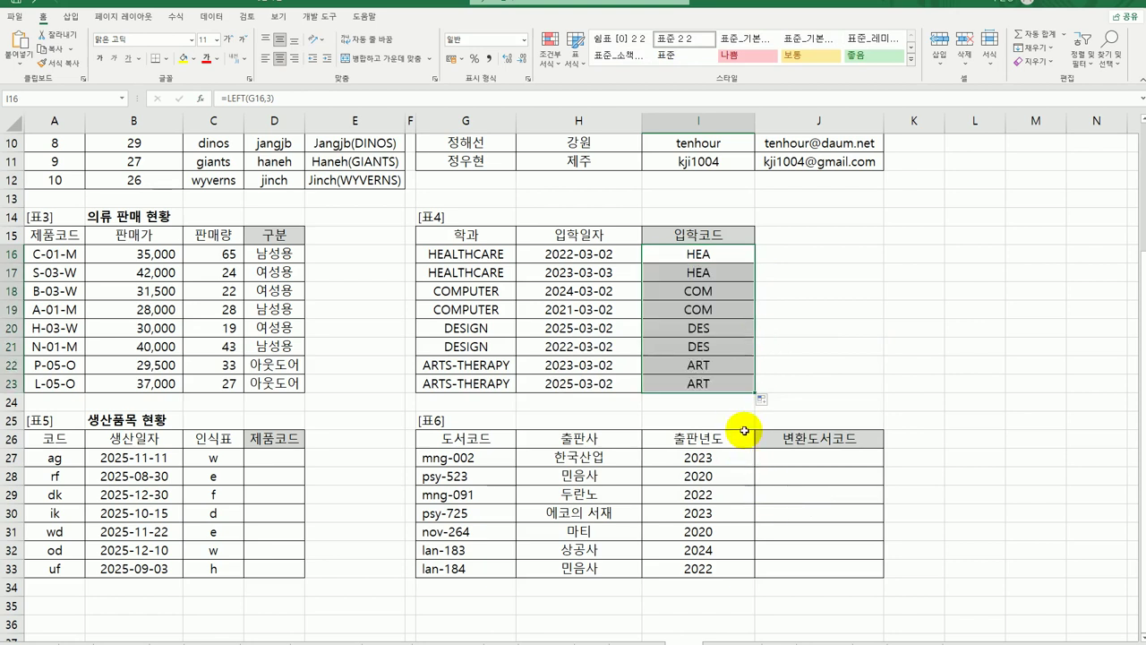
Wrap the LEFT formula in I16 in a LOWER function and fill it down to I23
{"action": "double_click", "coordinate": [692, 254]}
{"action": "left_click", "coordinate": [664, 258]}
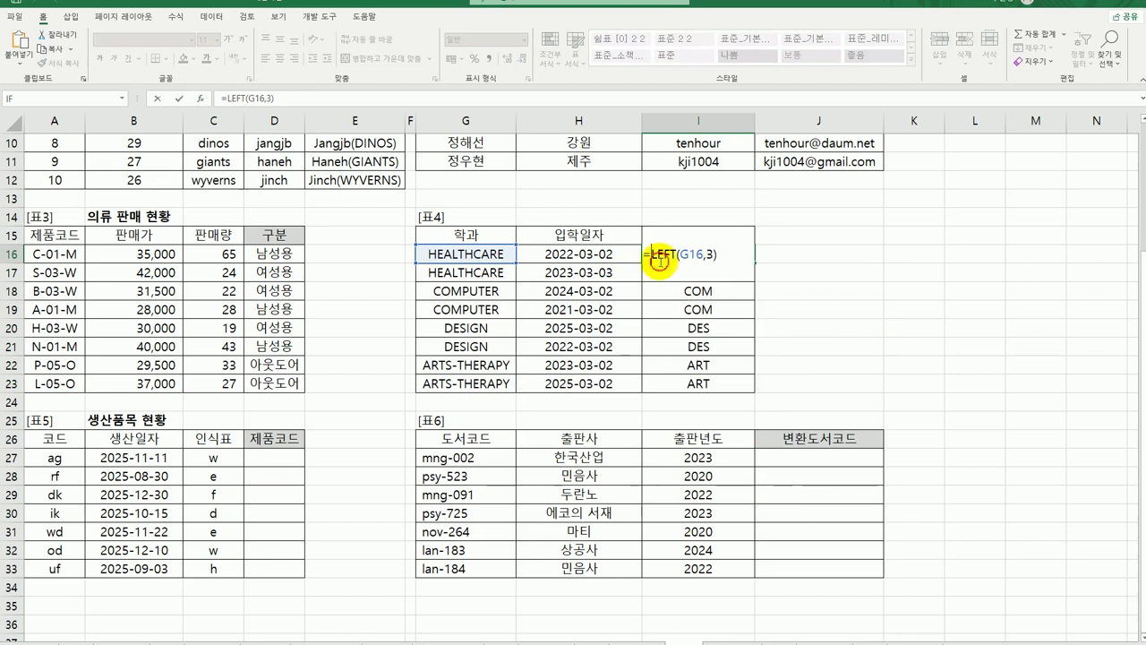
{"action": "type", "text": "lo"}
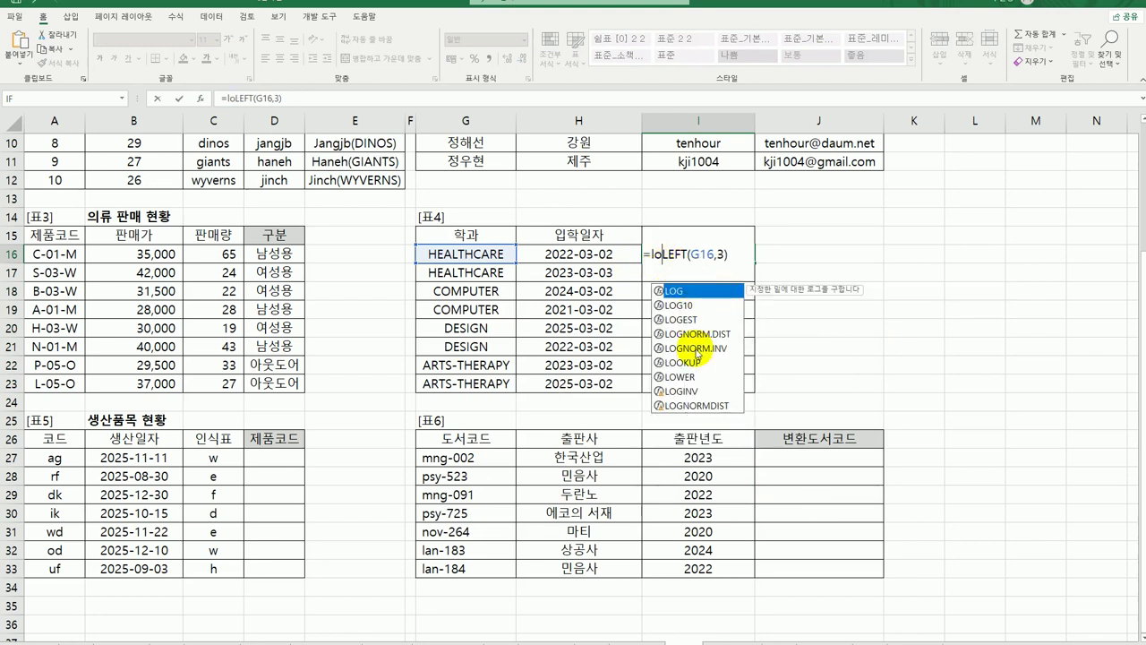
{"action": "double_click", "coordinate": [698, 377]}
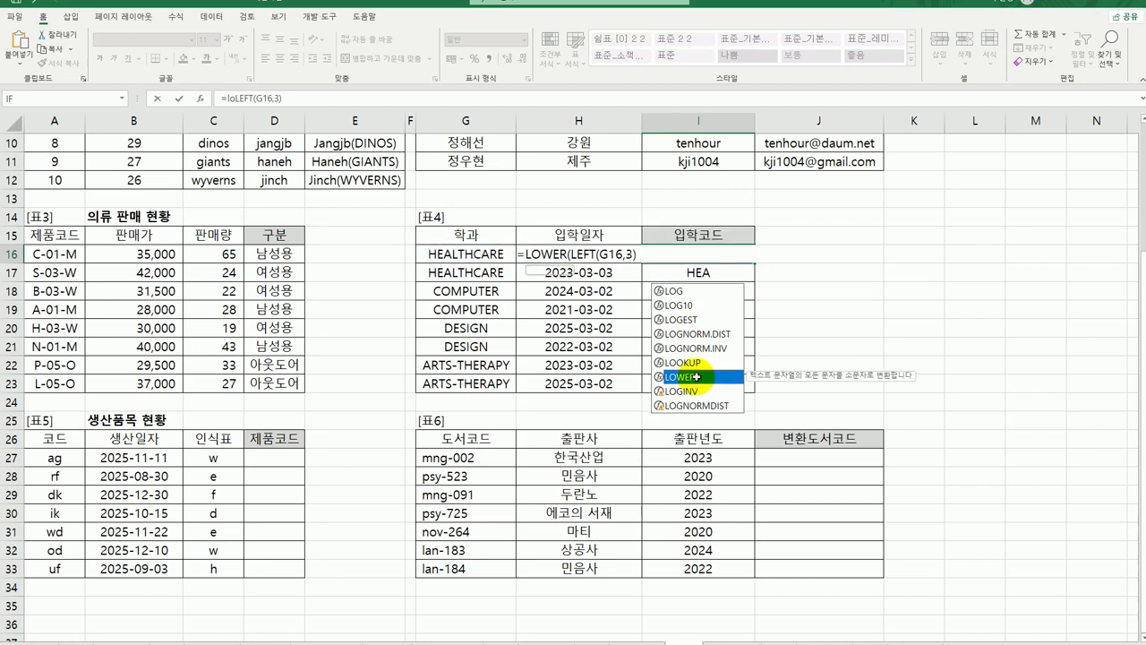
{"action": "left_click", "coordinate": [641, 257]}
{"action": "type", "text": ")"}
{"action": "key", "text": "Return"}
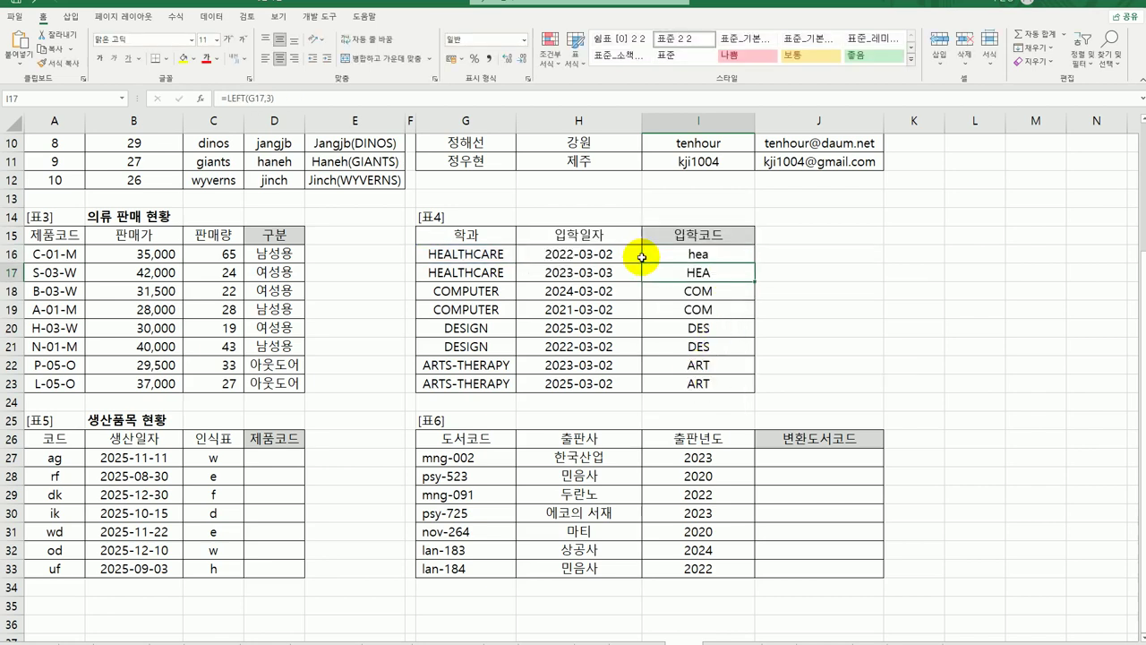
{"action": "left_click", "coordinate": [669, 255]}
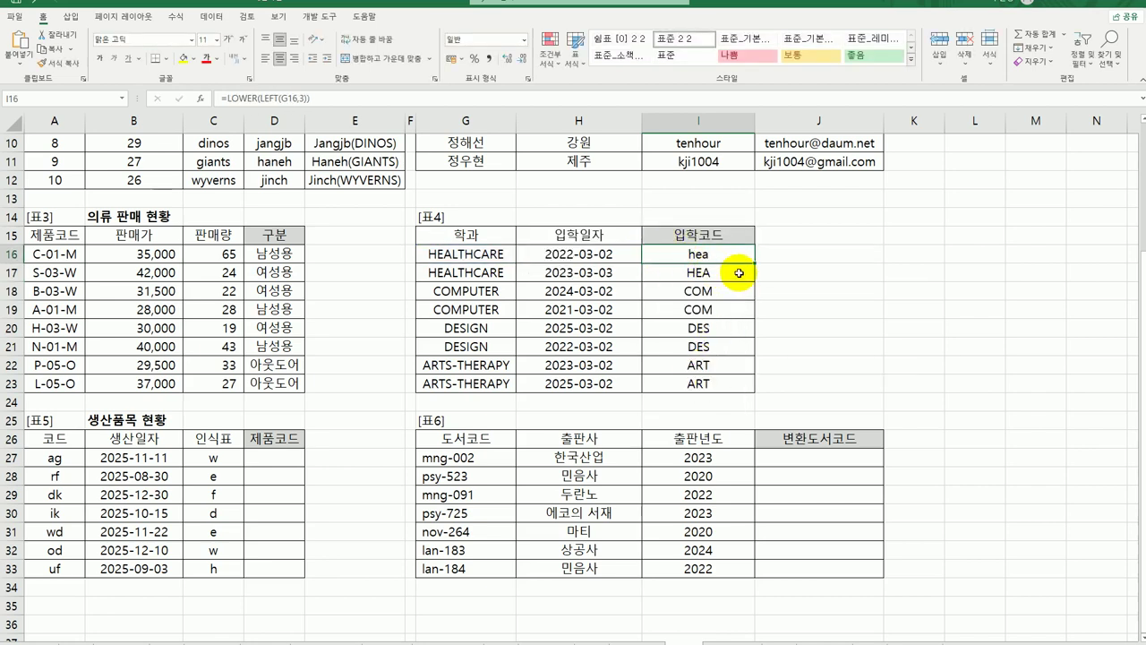
{"action": "left_click_drag", "start_coordinate": [756, 264], "coordinate": [735, 392]}
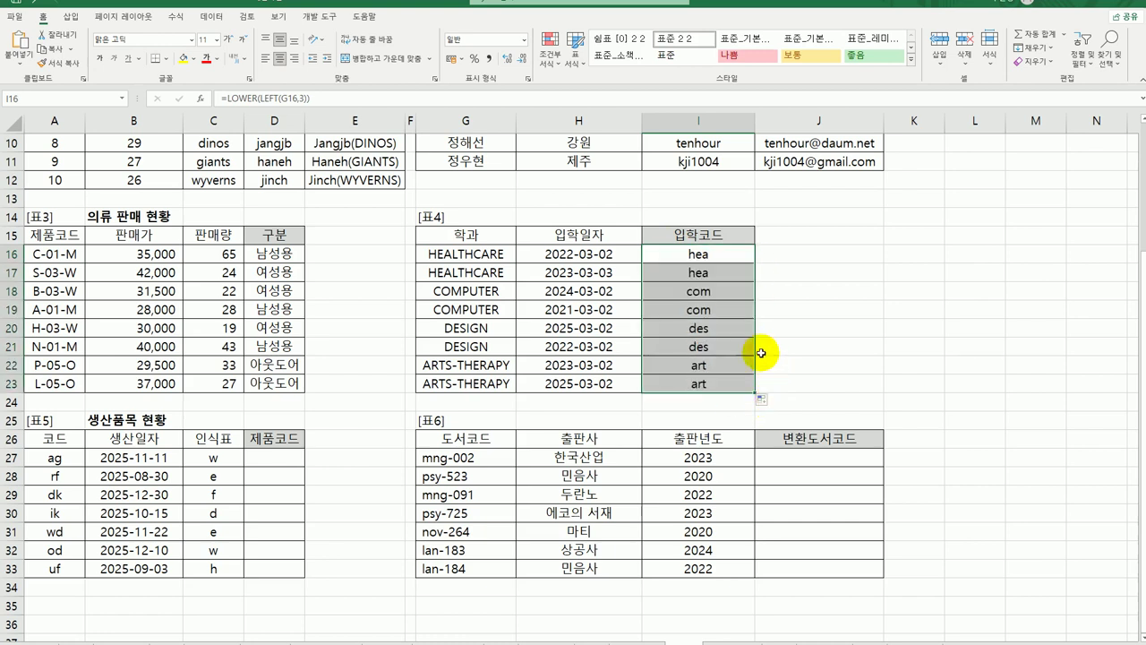
Append &YEAR(H16) to the LOWER formula in I16 and fill it down to I23
{"action": "left_click", "coordinate": [721, 256]}
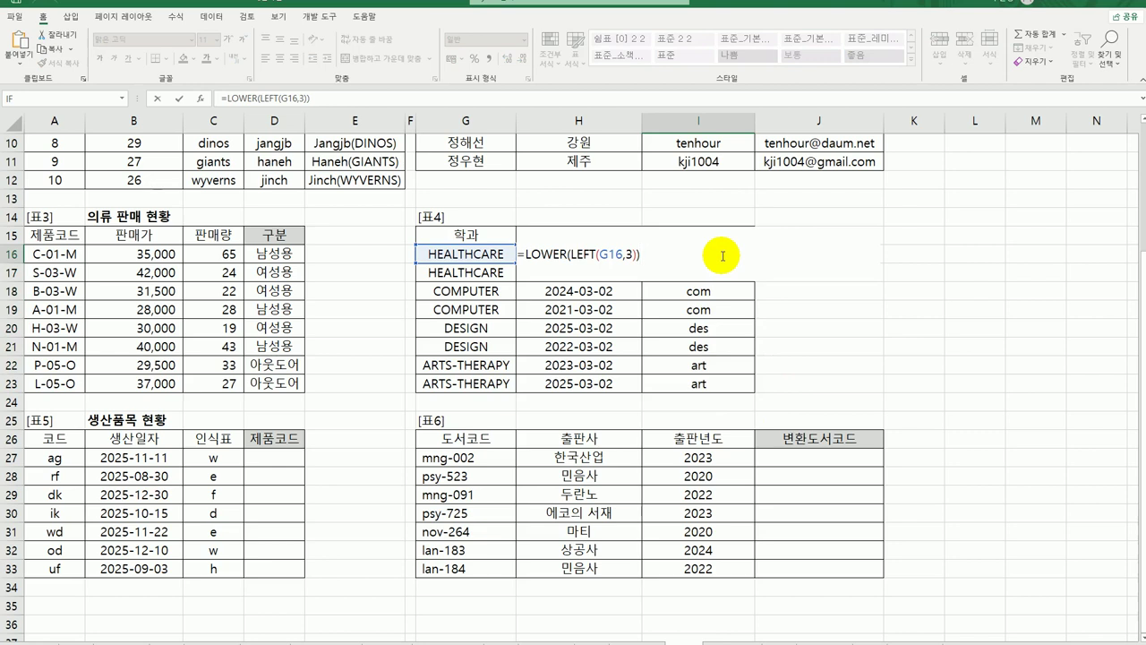
{"action": "type", "text": "&y"}
{"action": "key", "text": "Tab"}
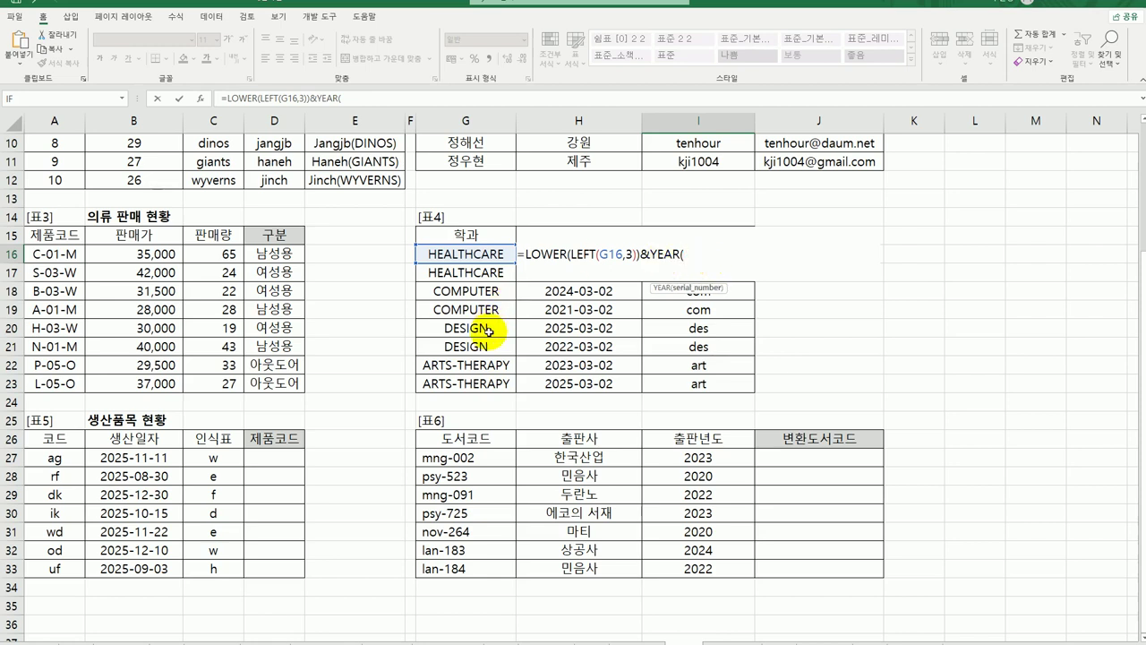
{"action": "left_click", "coordinate": [201, 99]}
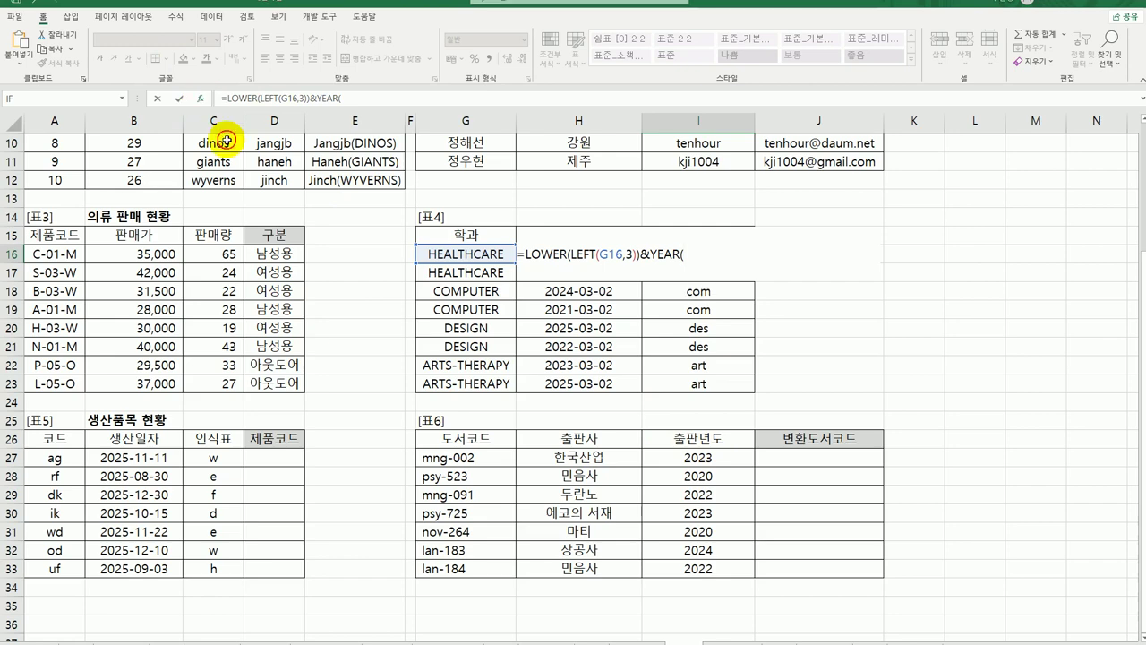
{"action": "left_click", "coordinate": [551, 258]}
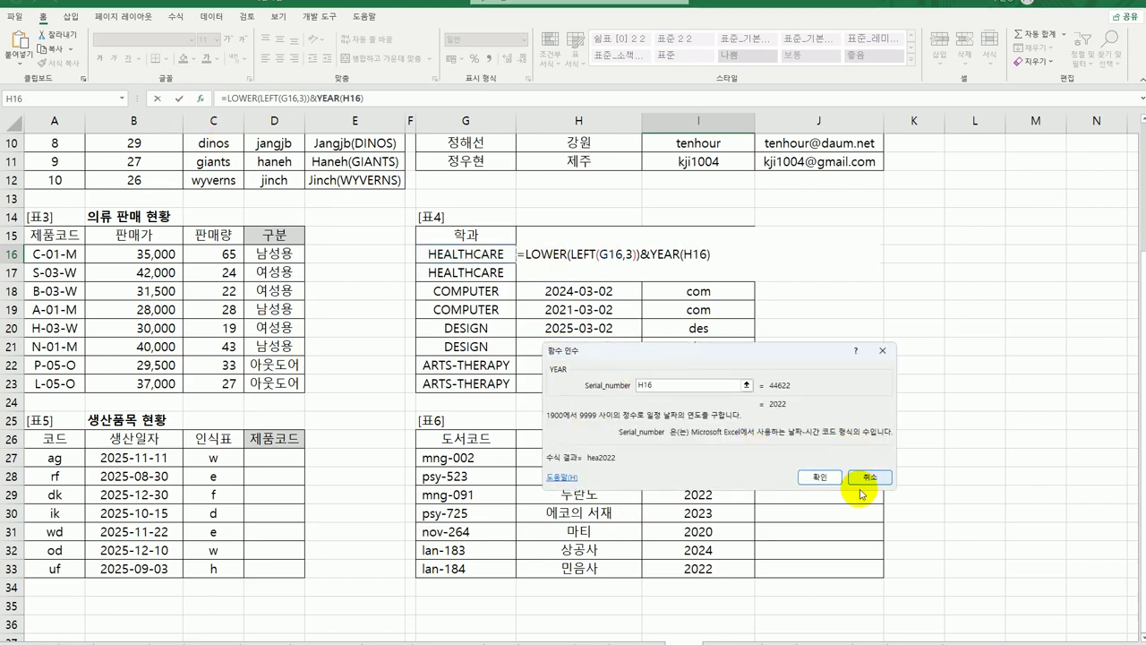
{"action": "left_click", "coordinate": [826, 477]}
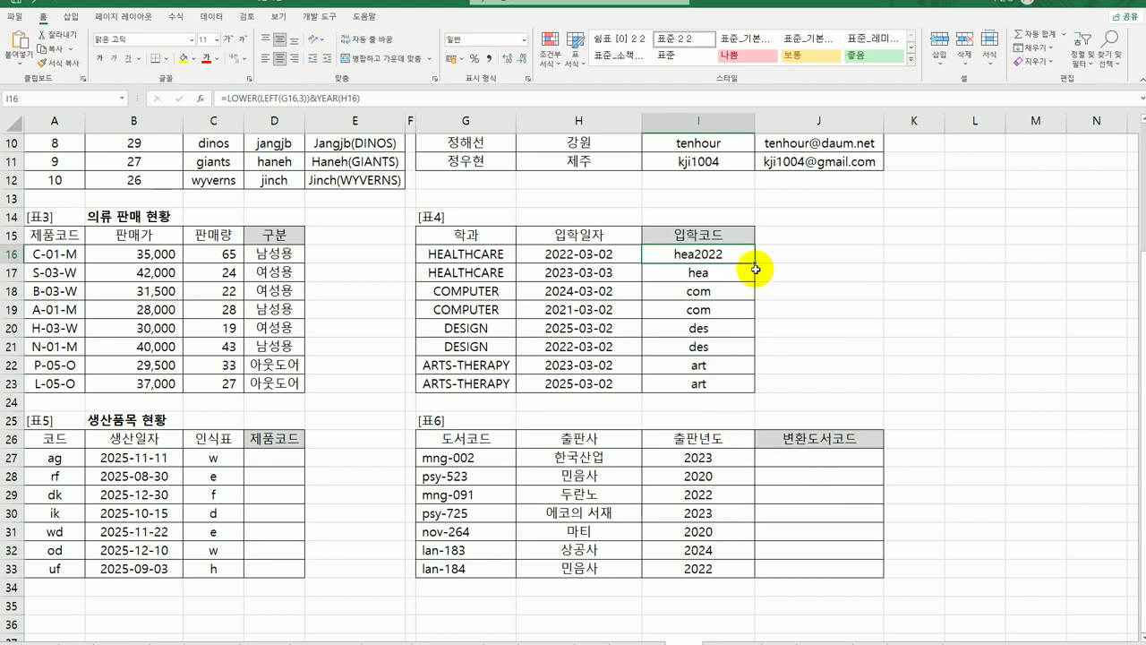
{"action": "left_click_drag", "start_coordinate": [755, 262], "coordinate": [740, 389]}
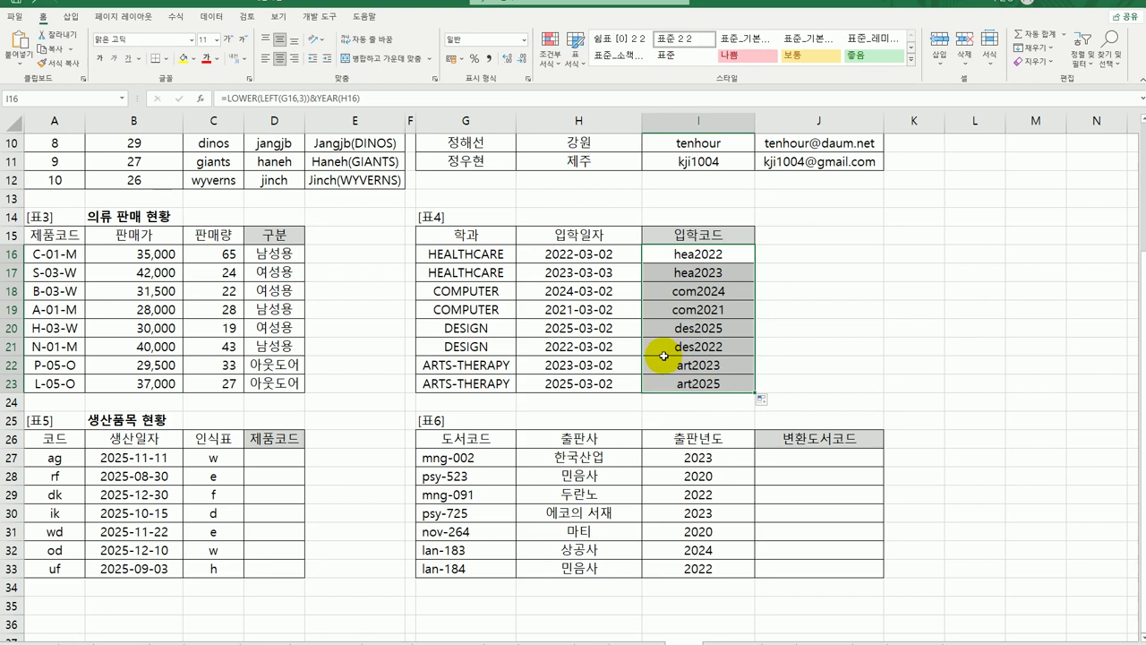
{"action": "left_click", "coordinate": [273, 464]}
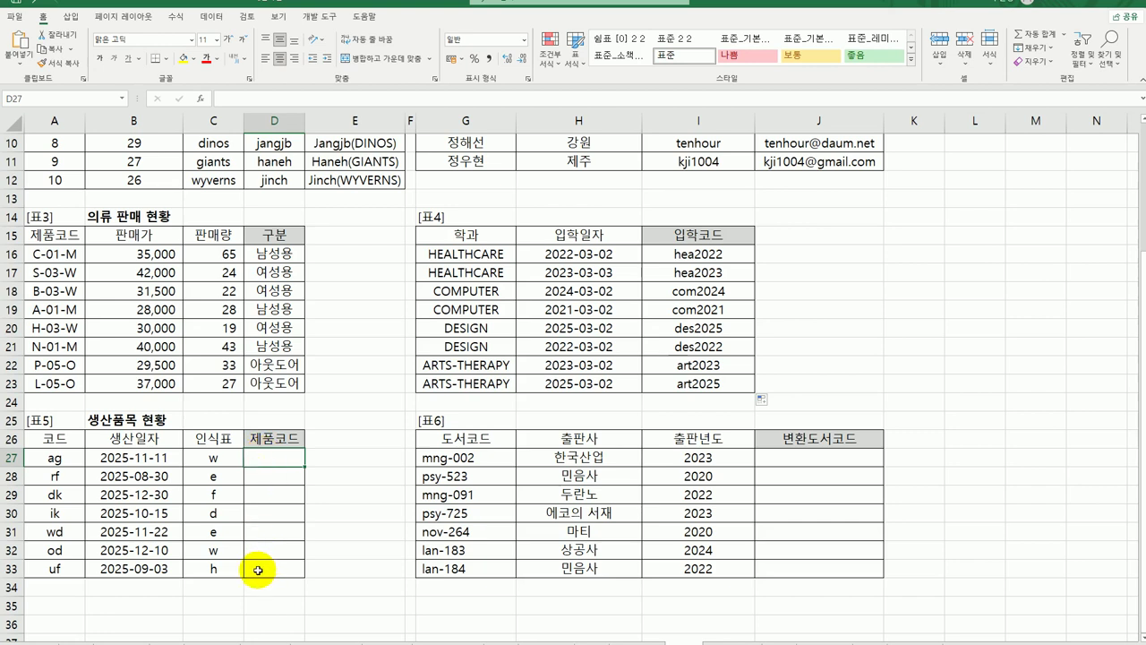
{"action": "left_click", "coordinate": [69, 453]}
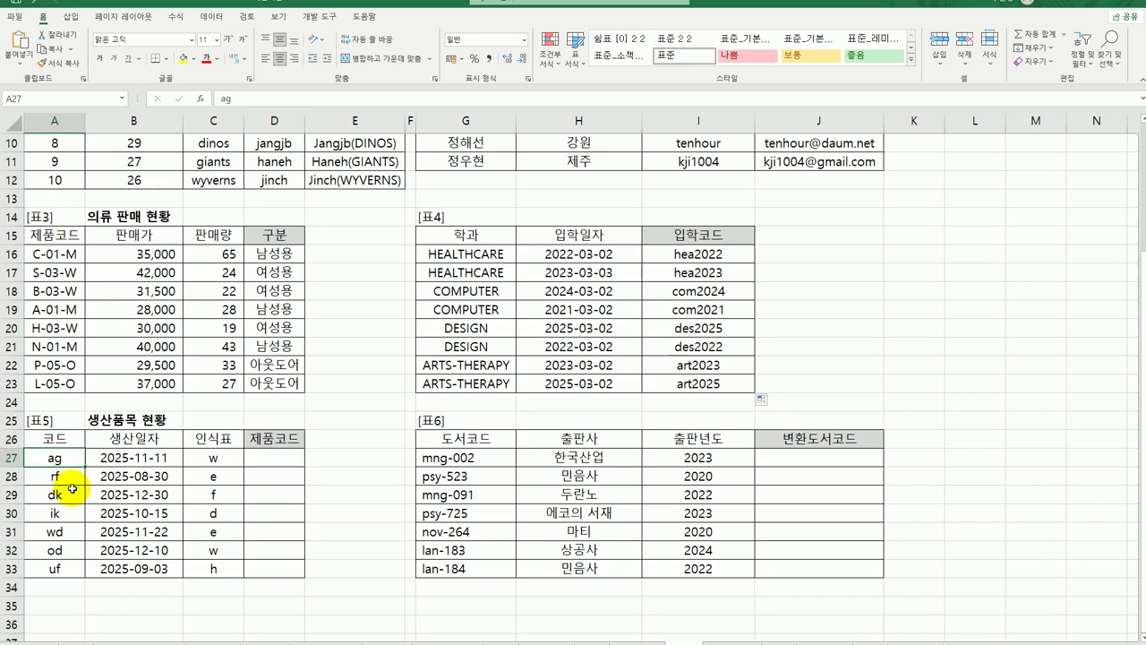
{"action": "left_click", "coordinate": [166, 458]}
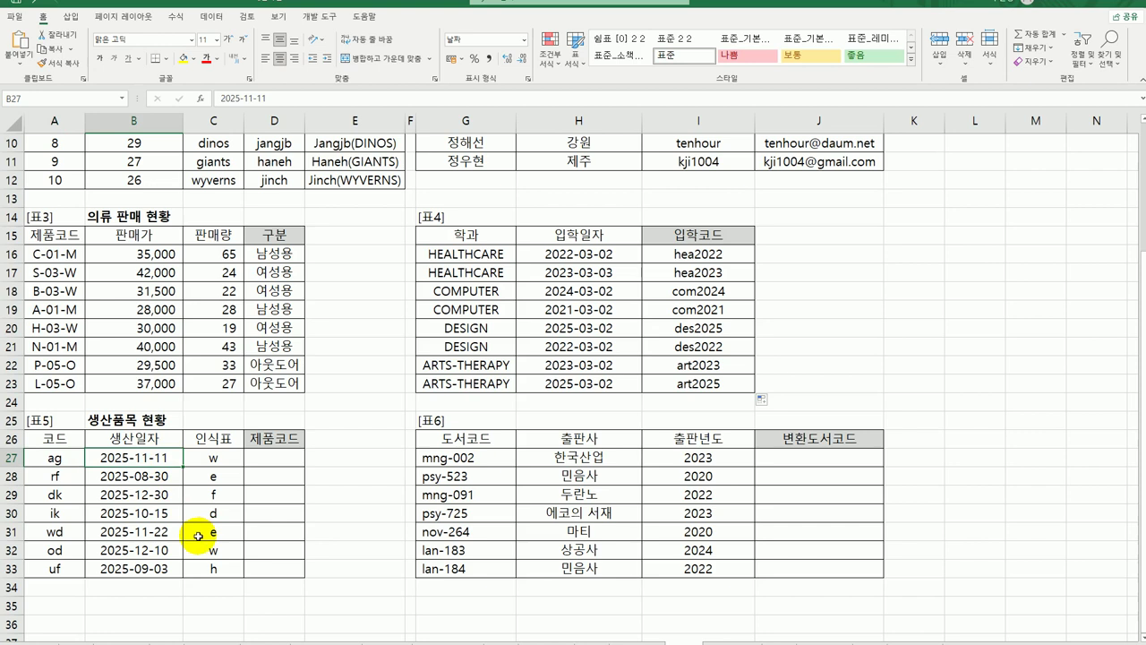
Enter =UPPER(A27) in D27 of the 제품코드 column in [표5]
{"action": "left_click", "coordinate": [225, 462]}
{"action": "left_click", "coordinate": [279, 464]}
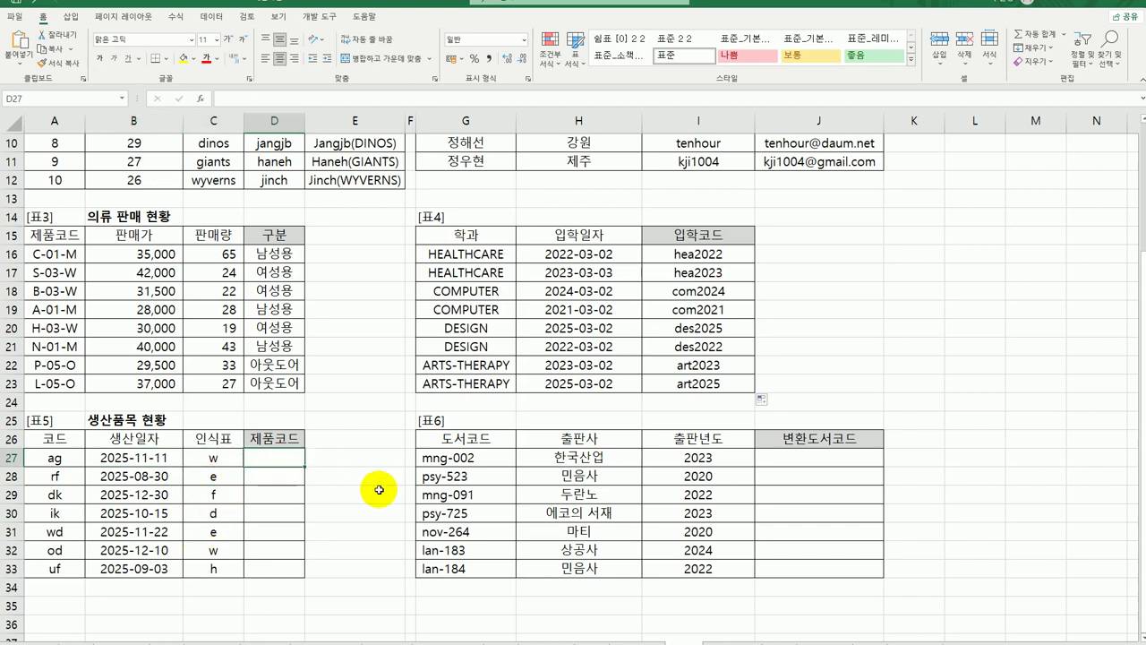
{"action": "type", "text": "="}
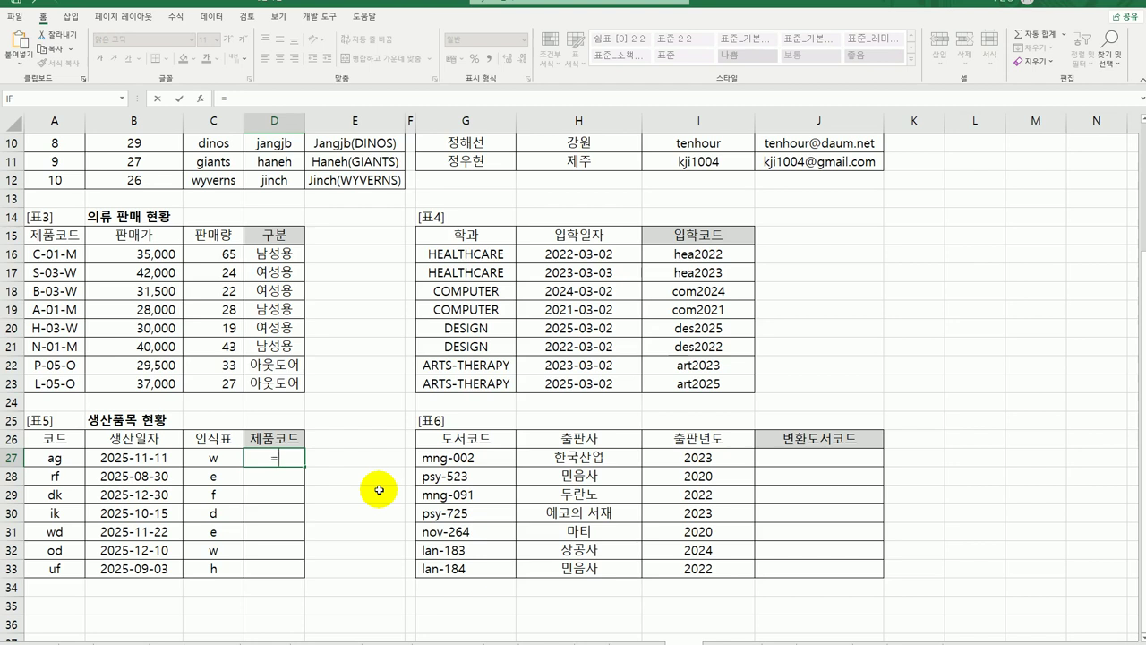
{"action": "type", "text": "upp"}
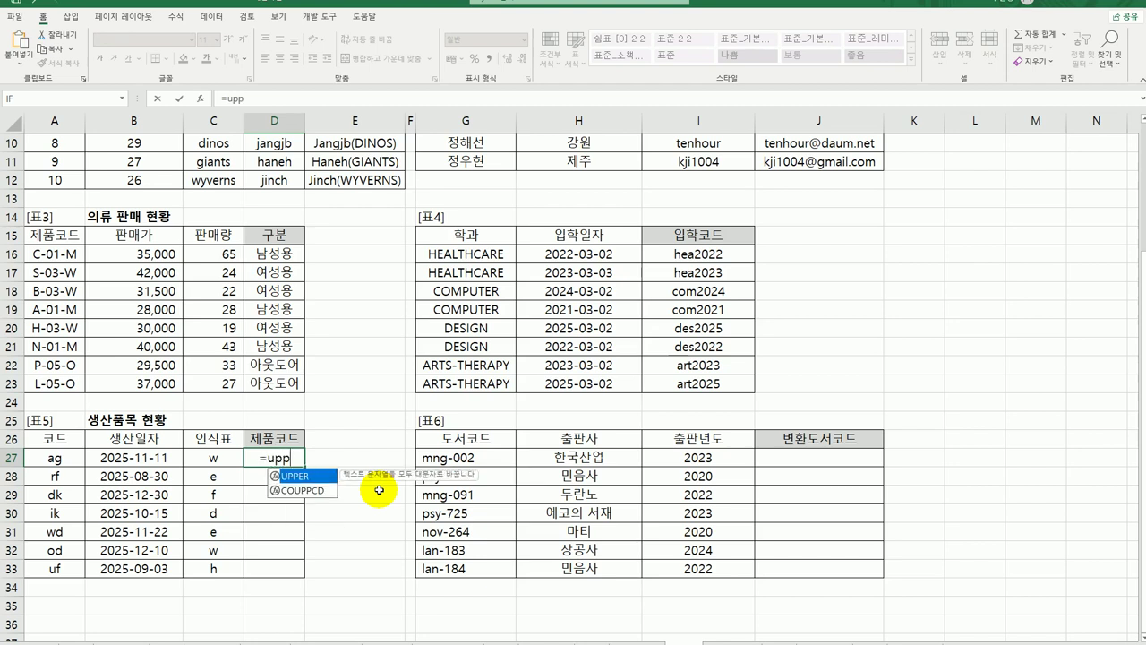
{"action": "key", "text": "Tab"}
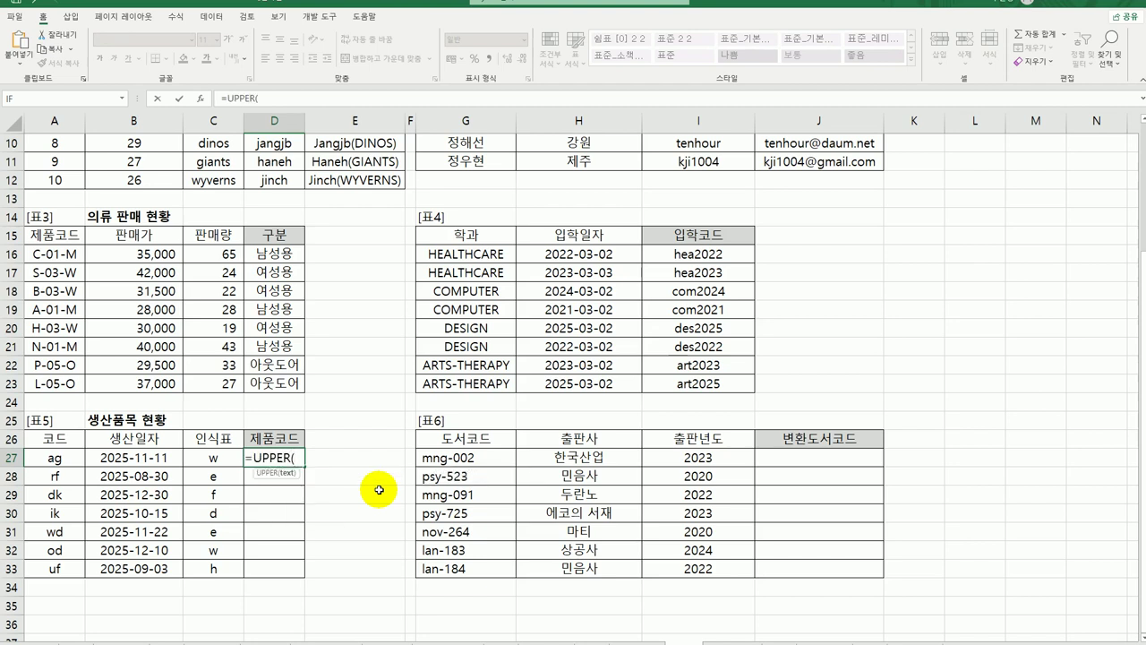
{"action": "left_click", "coordinate": [63, 457]}
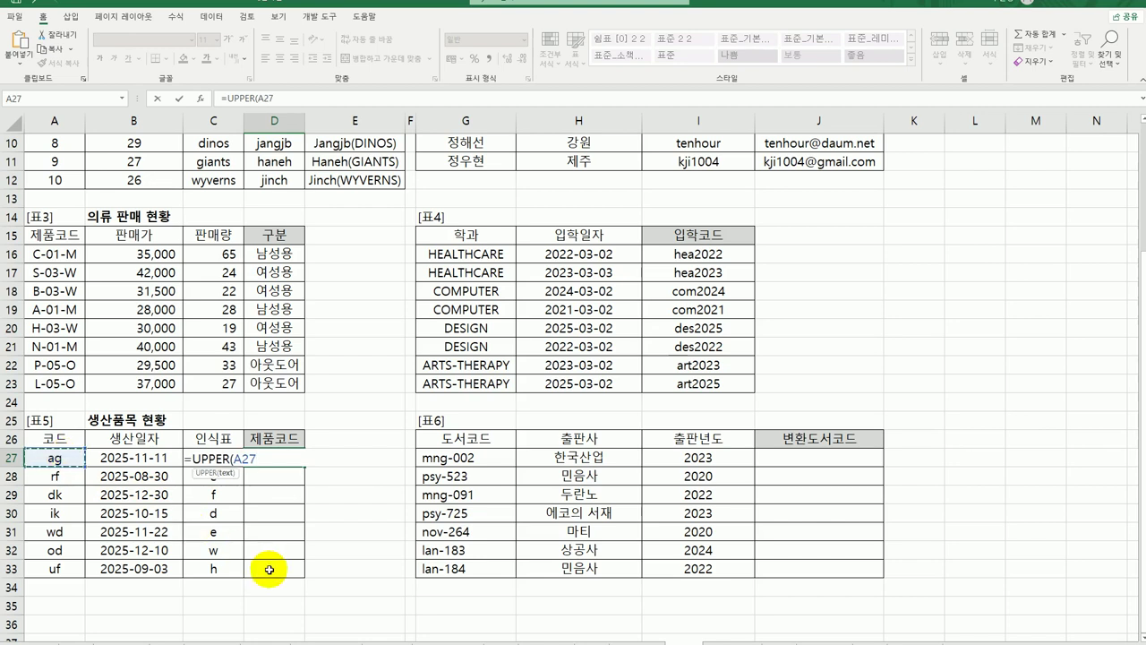
{"action": "type", "text": ")"}
{"action": "key", "text": "Return"}
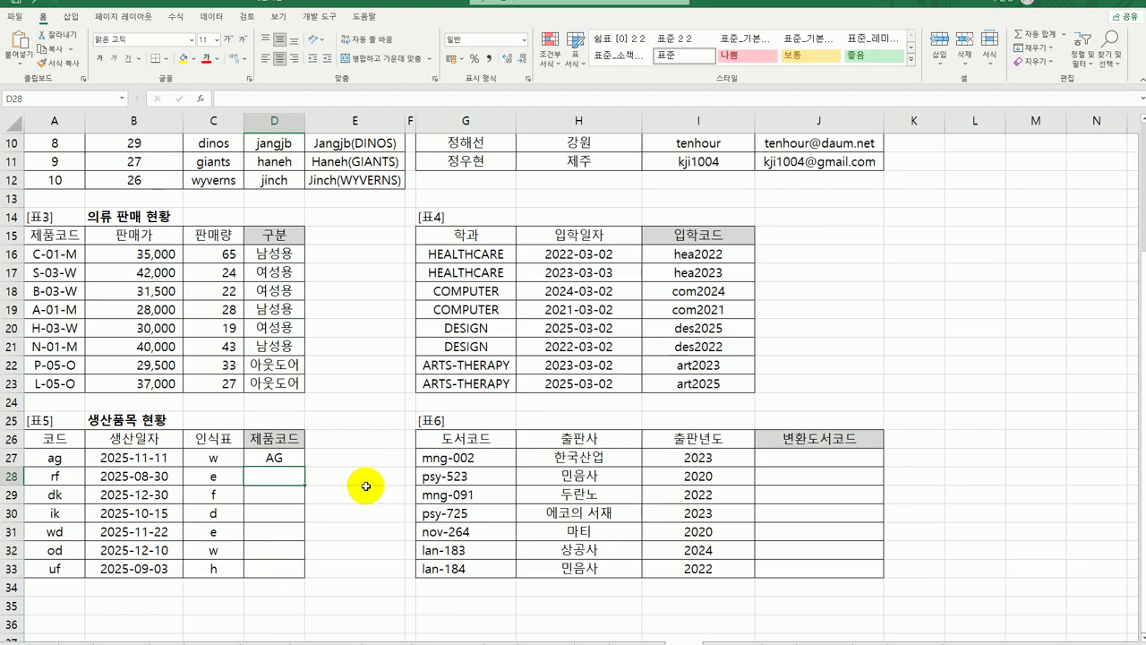
Append &"-"&UPPER(C27) to the UPPER formula in D27
{"action": "double_click", "coordinate": [278, 459]}
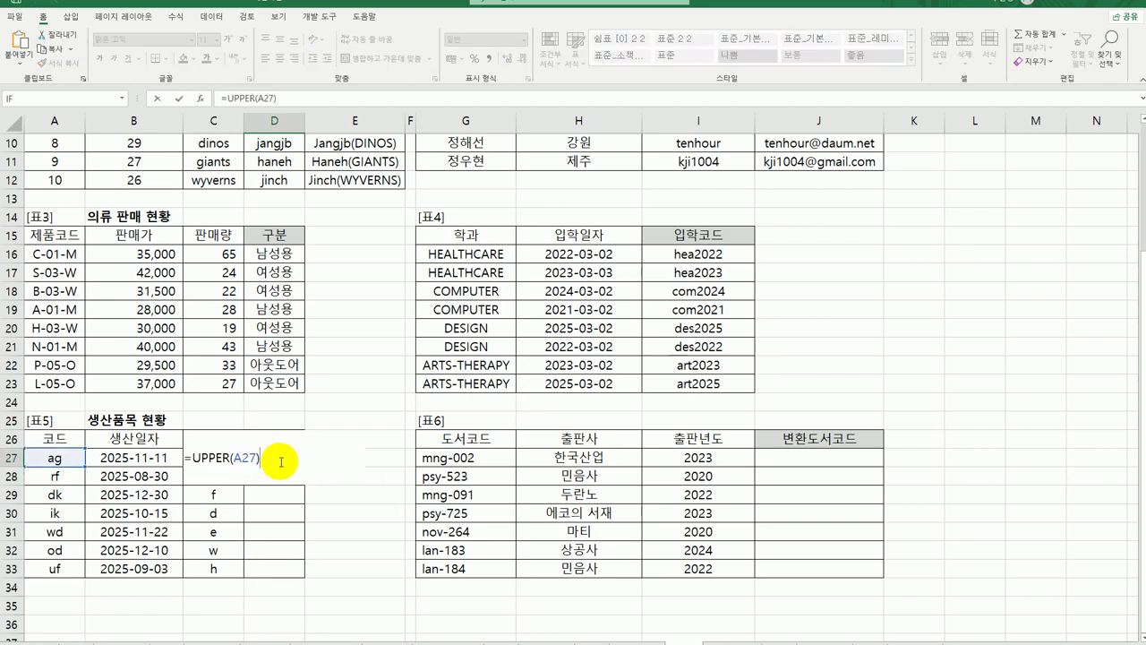
{"action": "type", "text": "&\"-\"&upp"}
{"action": "key", "text": "Tab"}
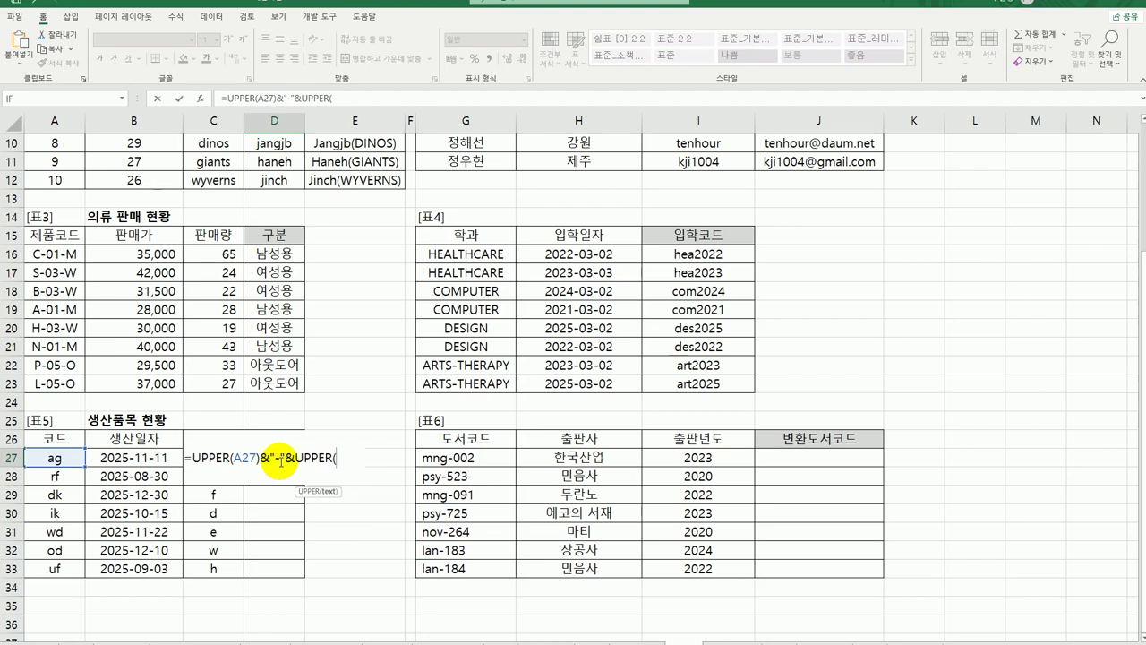
{"action": "type", "text": "c27)"}
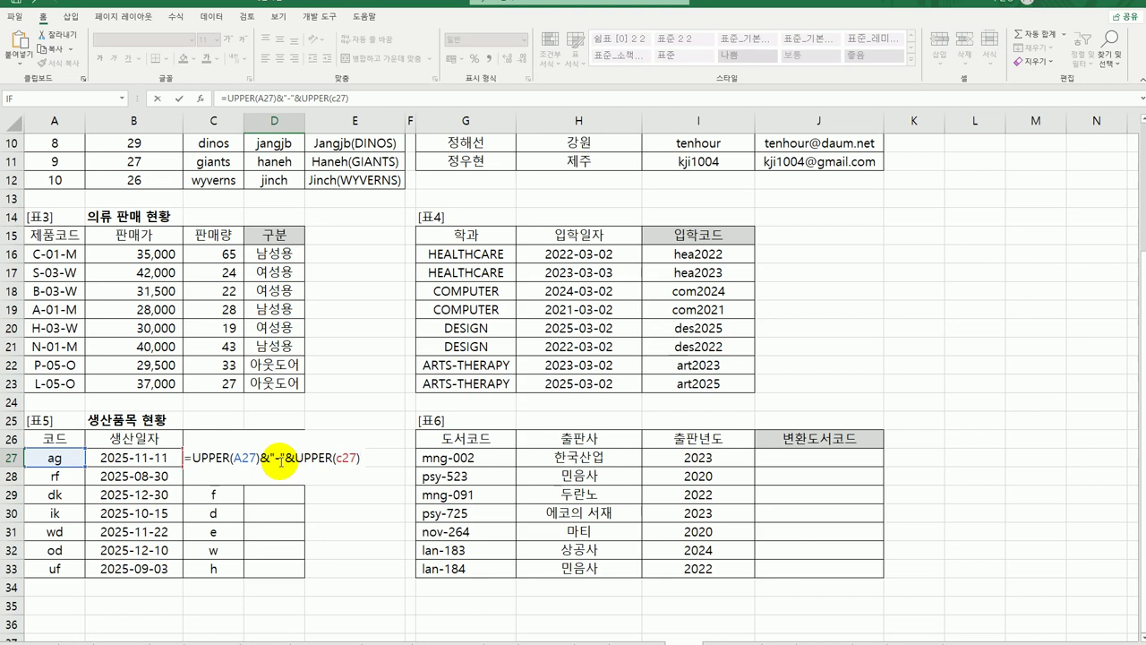
{"action": "key", "text": "Return"}
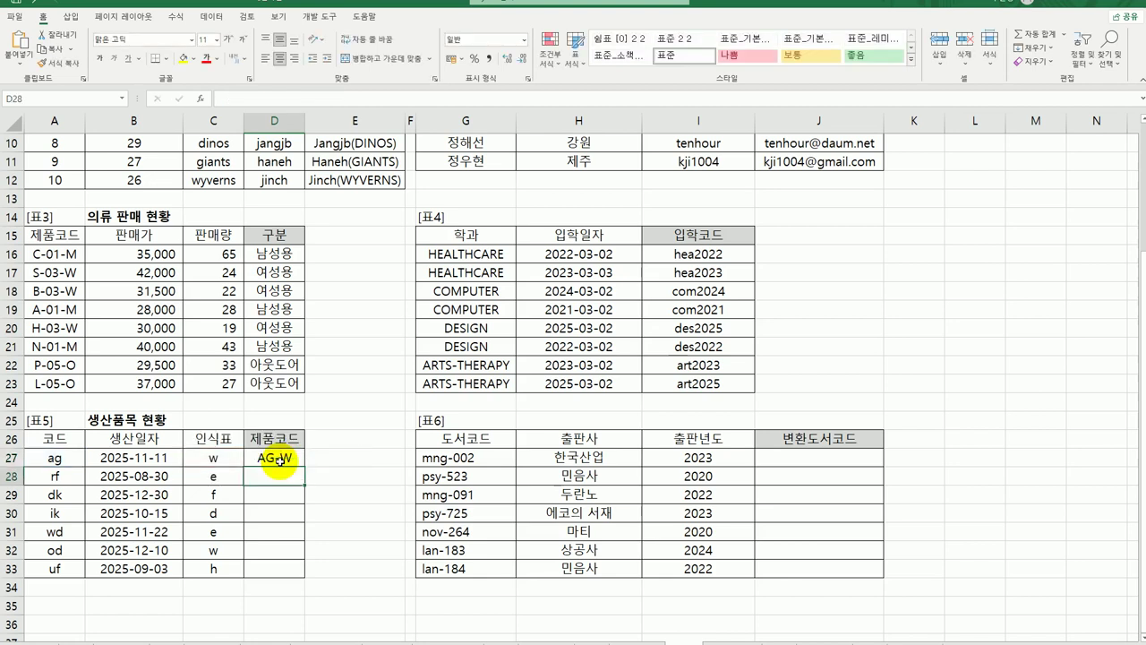
Insert MONTH(B27)&"-"& before UPPER(C27) in D27's formula and fill it down to D33
{"action": "left_click", "coordinate": [279, 461]}
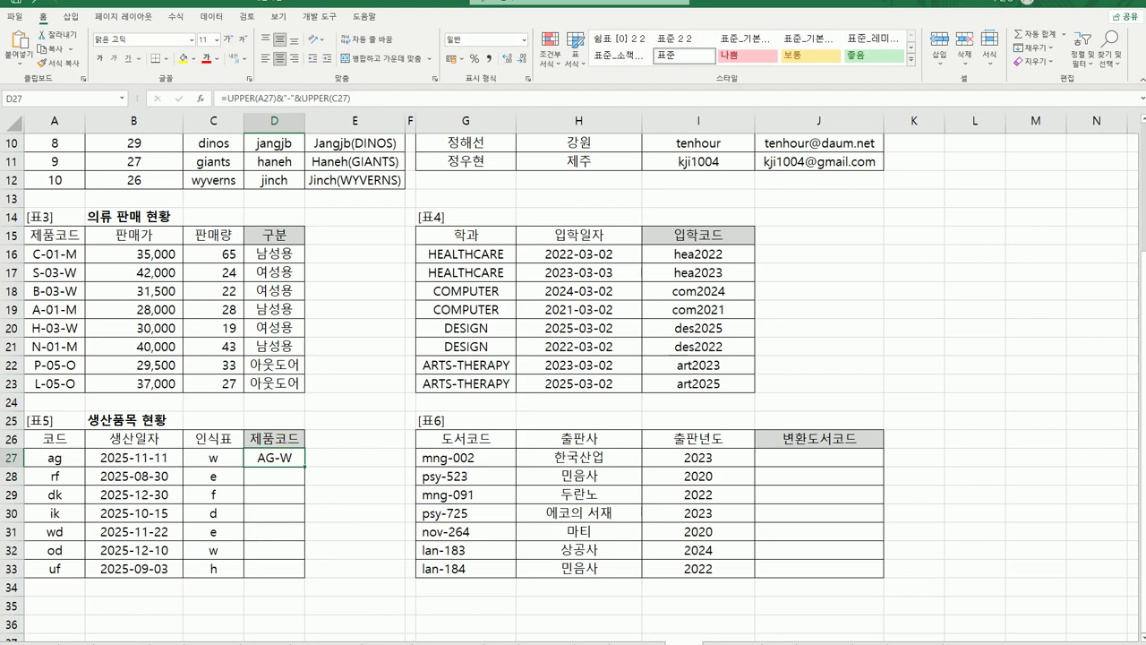
{"action": "double_click", "coordinate": [280, 458]}
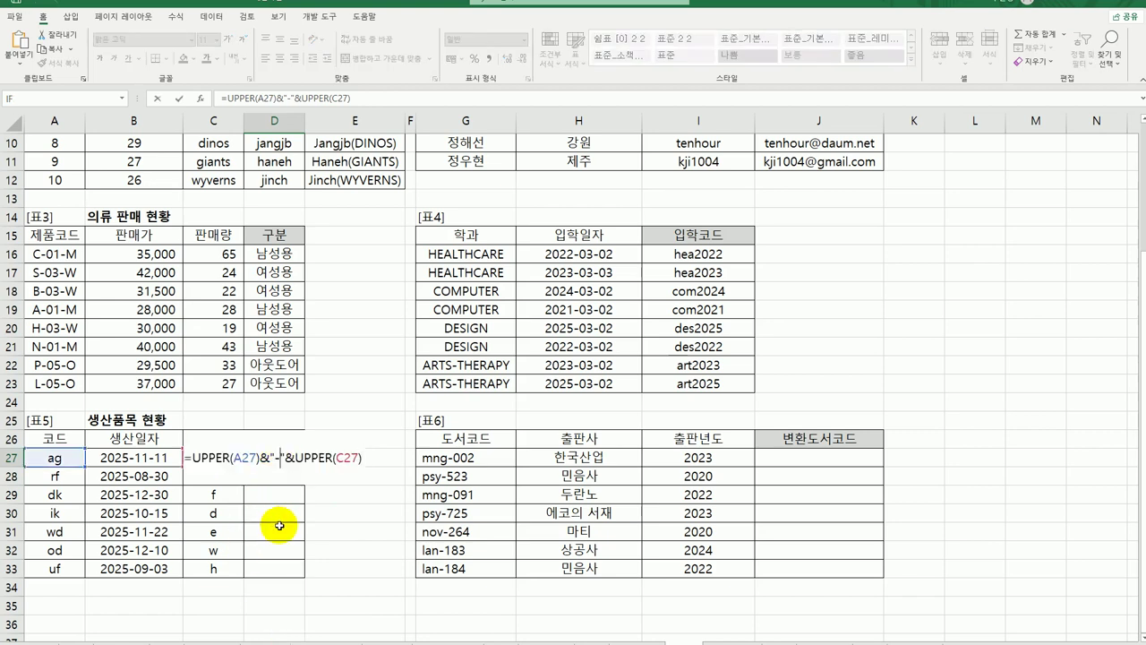
{"action": "left_click", "coordinate": [296, 458]}
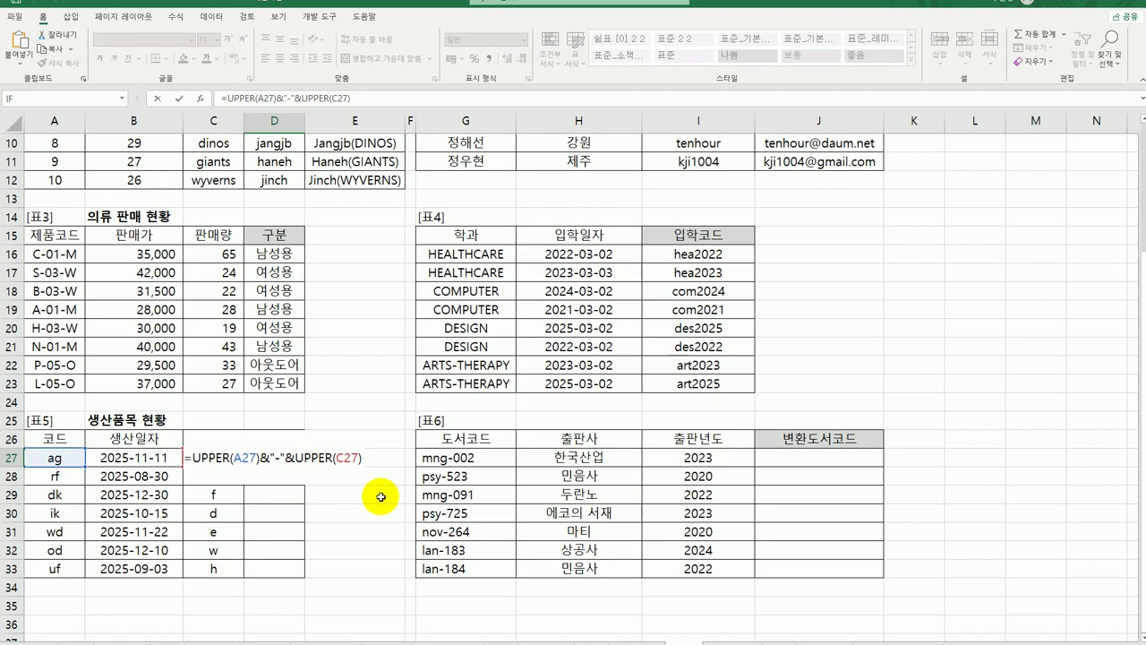
{"action": "type", "text": "mon"}
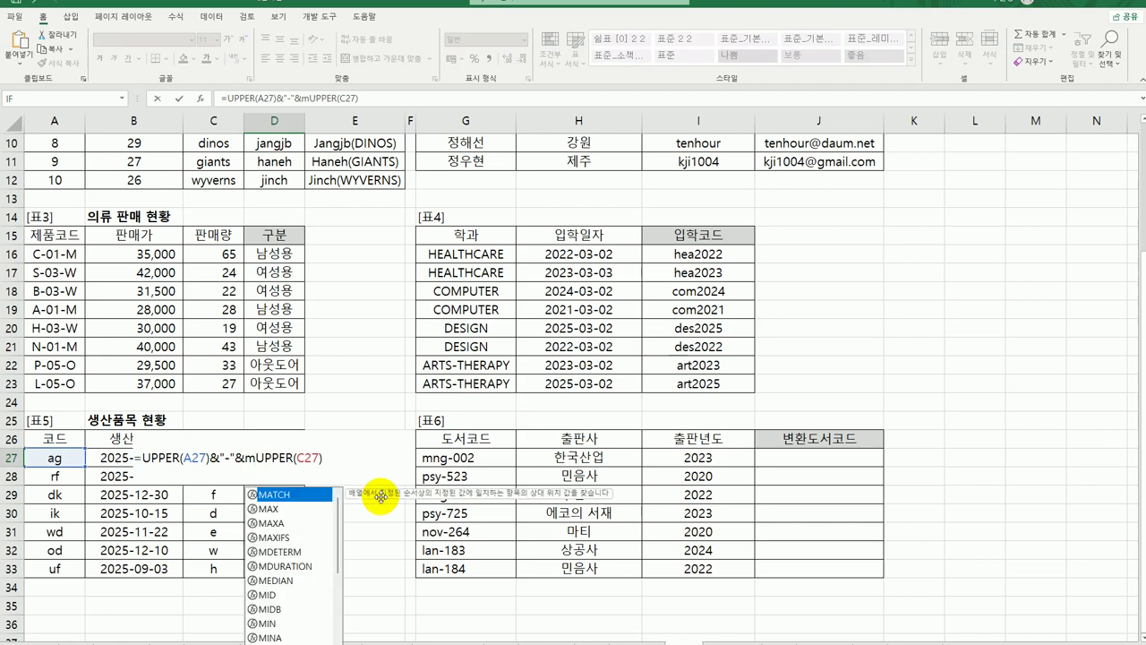
{"action": "key", "text": "Tab"}
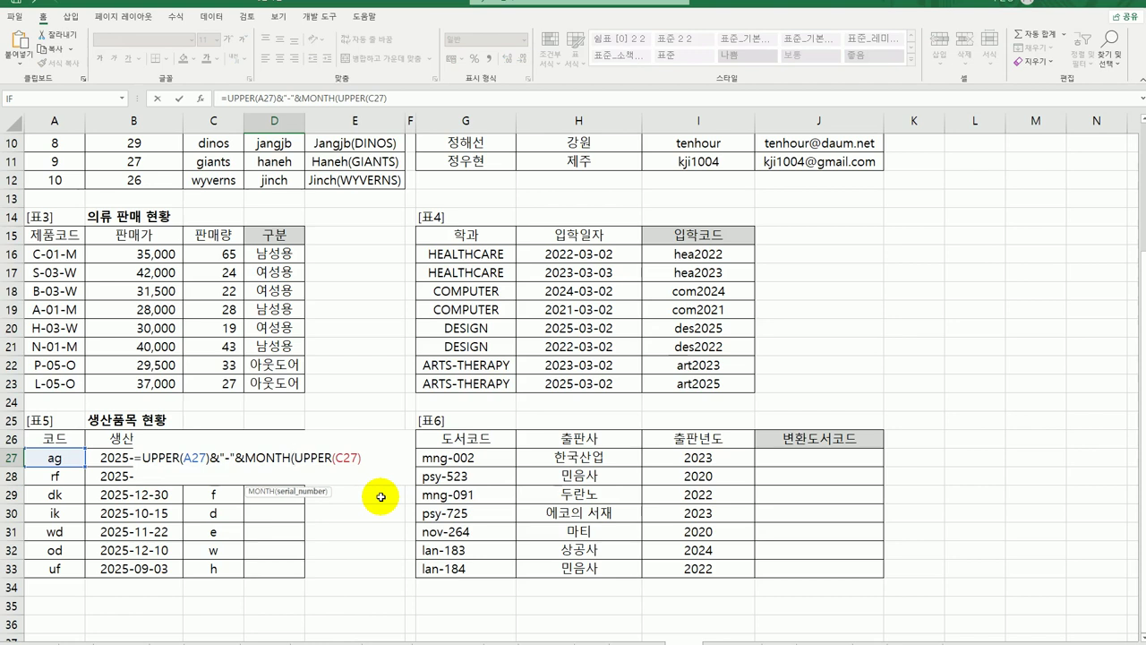
{"action": "left_click", "coordinate": [103, 458]}
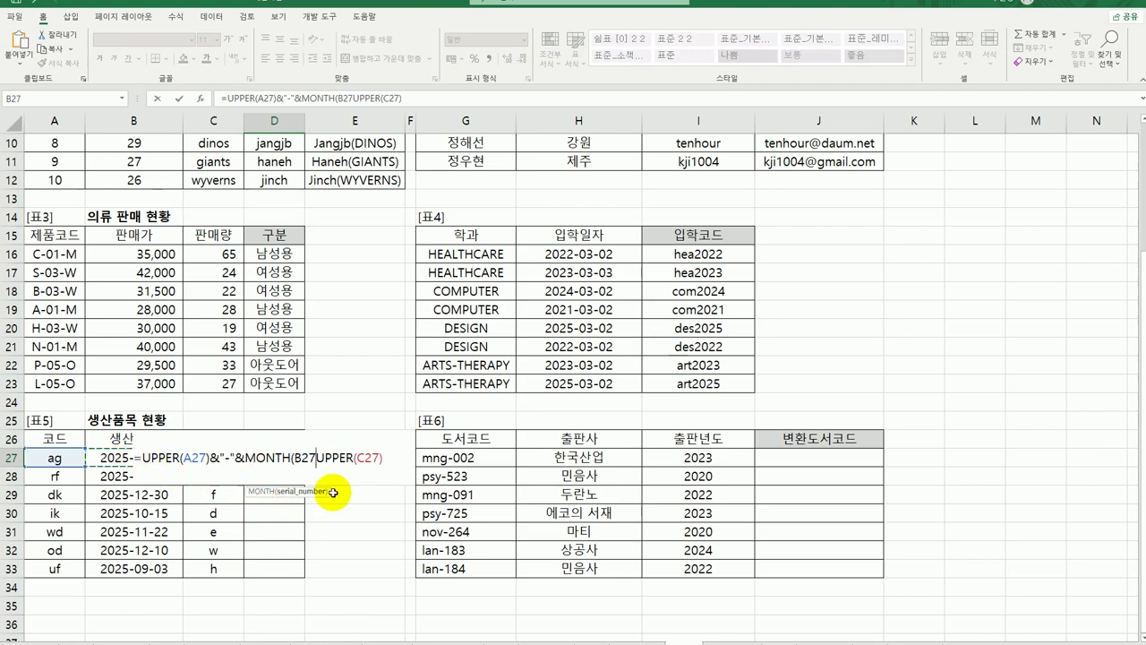
{"action": "type", "text": ")"}
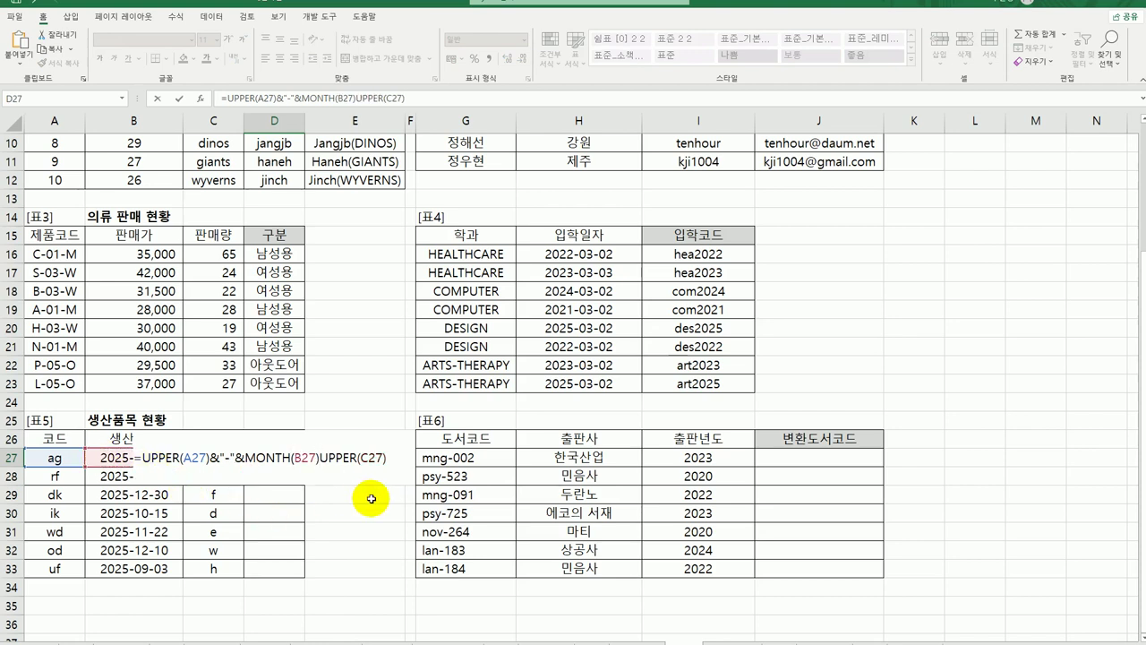
{"action": "type", "text": "&\"-\""}
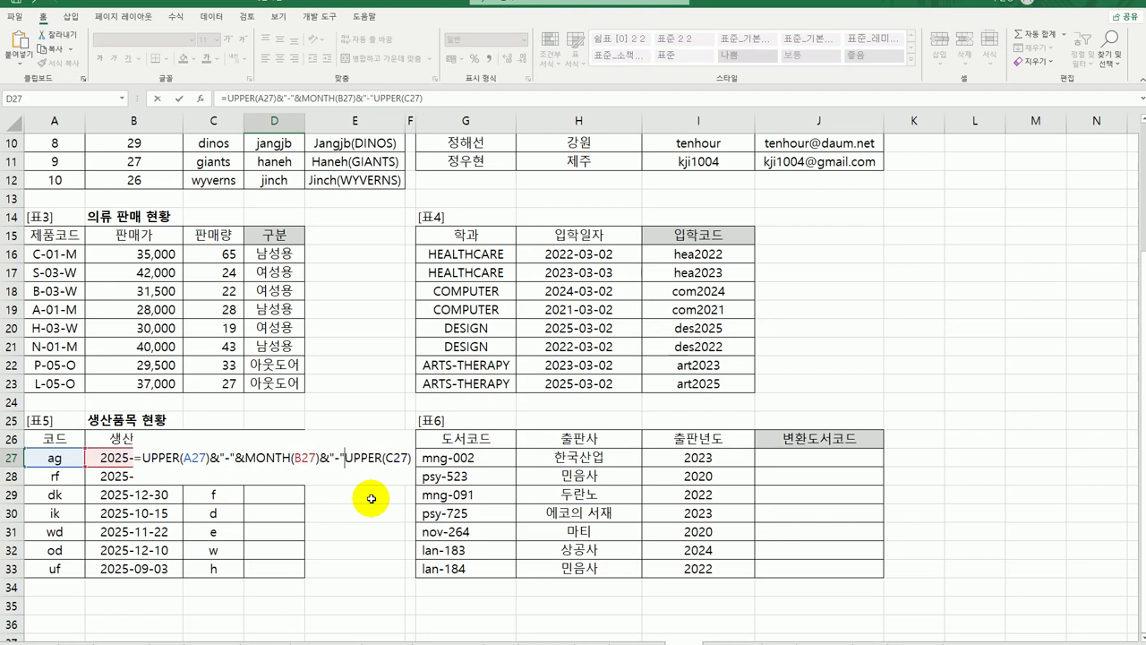
{"action": "type", "text": "&"}
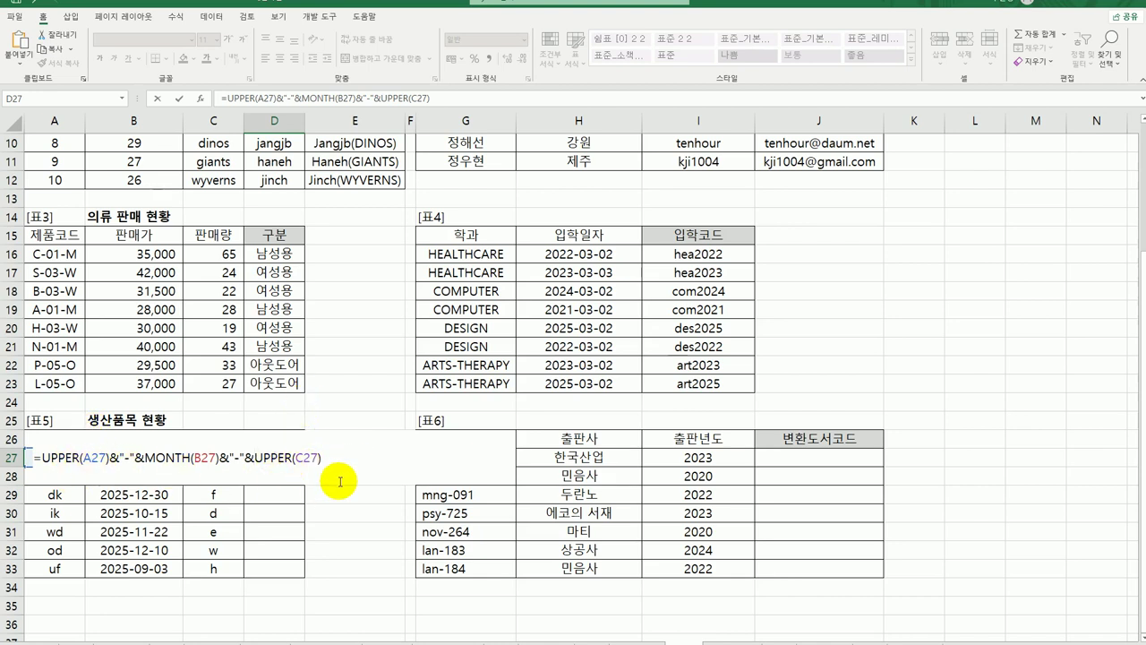
{"action": "key", "text": "Return"}
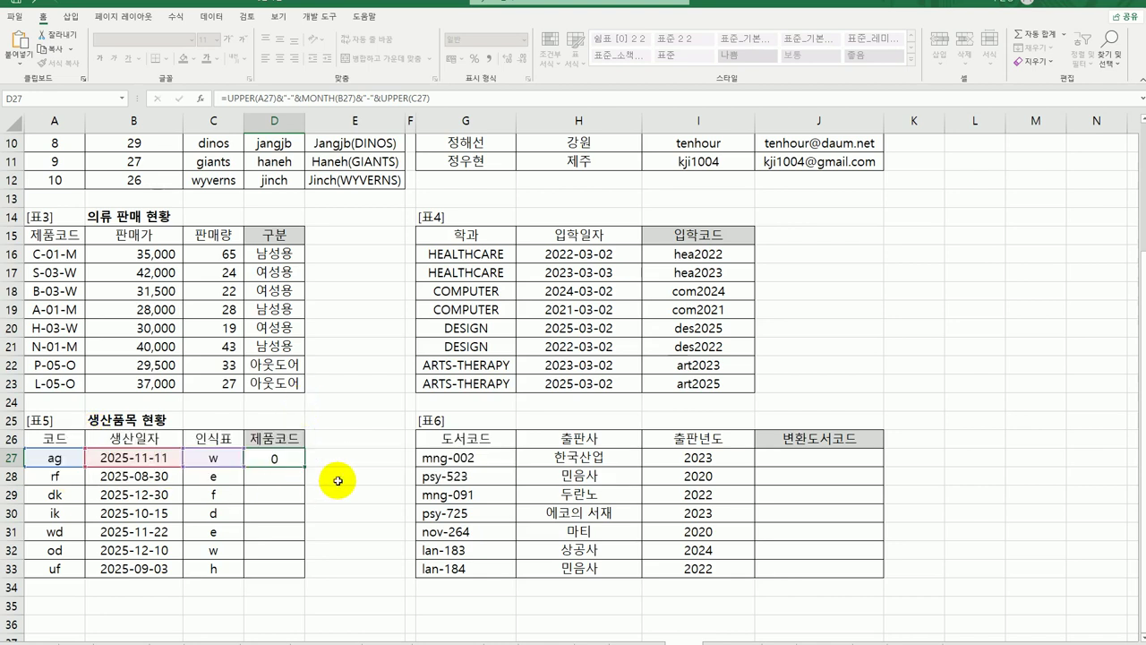
{"action": "left_click", "coordinate": [285, 457]}
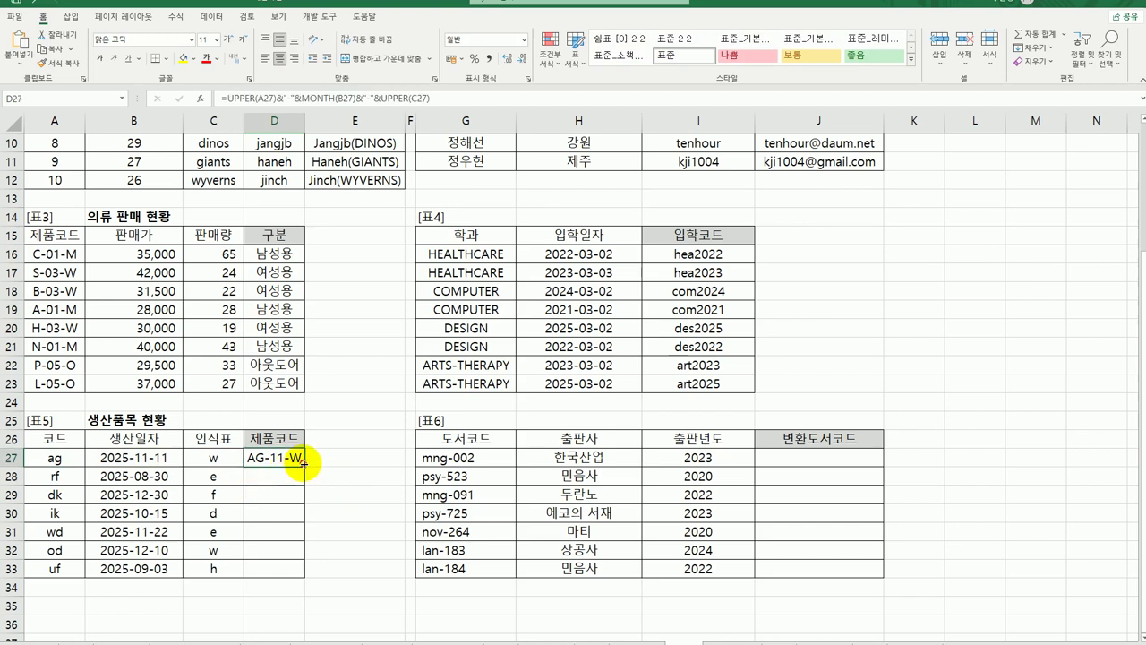
{"action": "left_click_drag", "start_coordinate": [303, 463], "coordinate": [308, 579]}
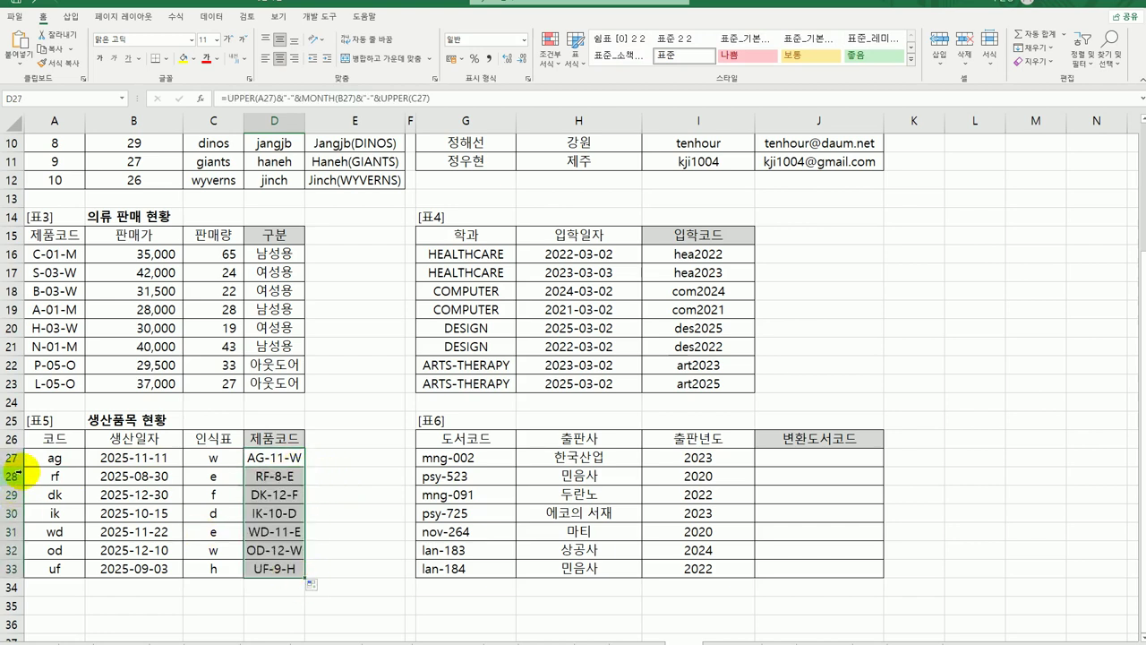
{"action": "left_click_drag", "start_coordinate": [36, 457], "coordinate": [45, 568]}
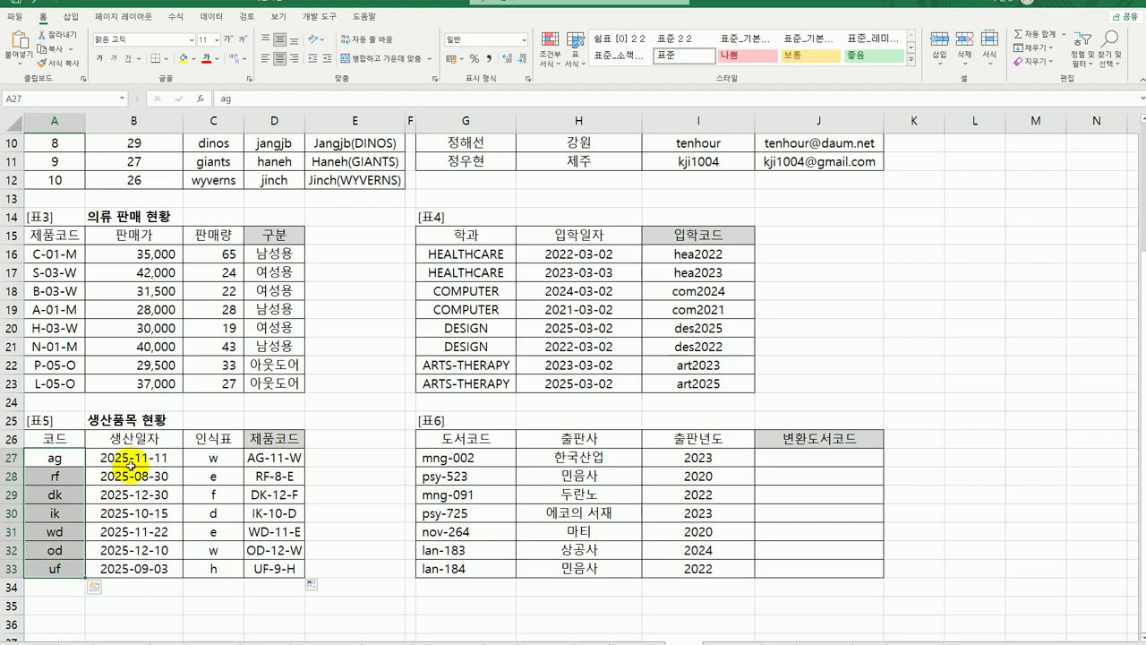
{"action": "left_click_drag", "start_coordinate": [130, 457], "coordinate": [126, 568]}
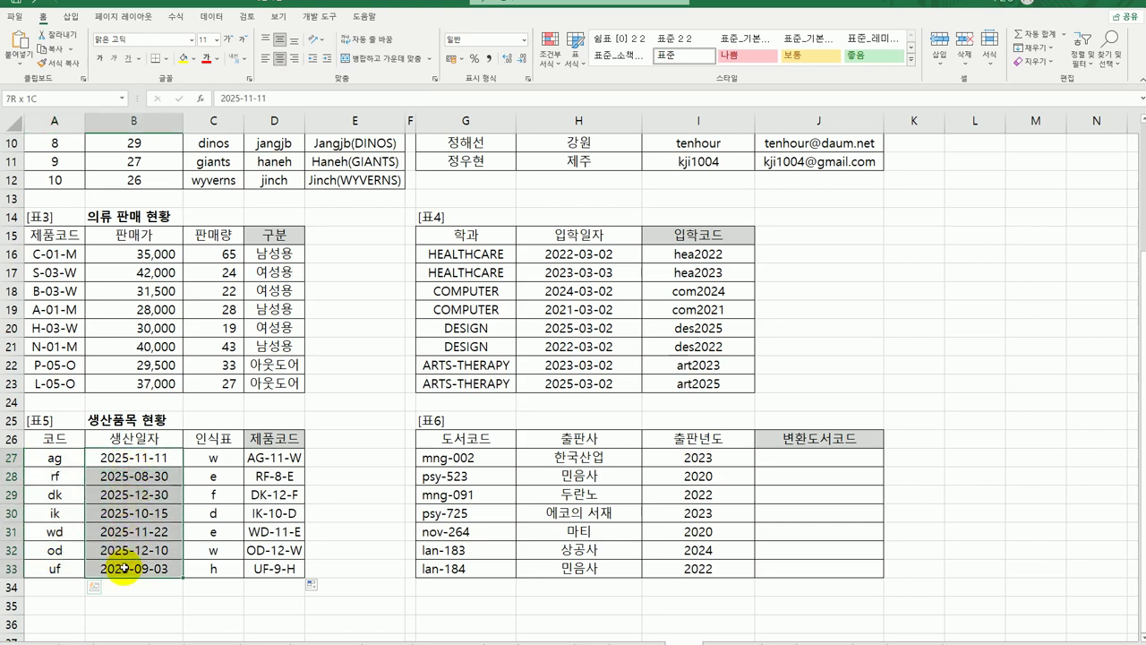
{"action": "left_click_drag", "start_coordinate": [213, 458], "coordinate": [214, 565]}
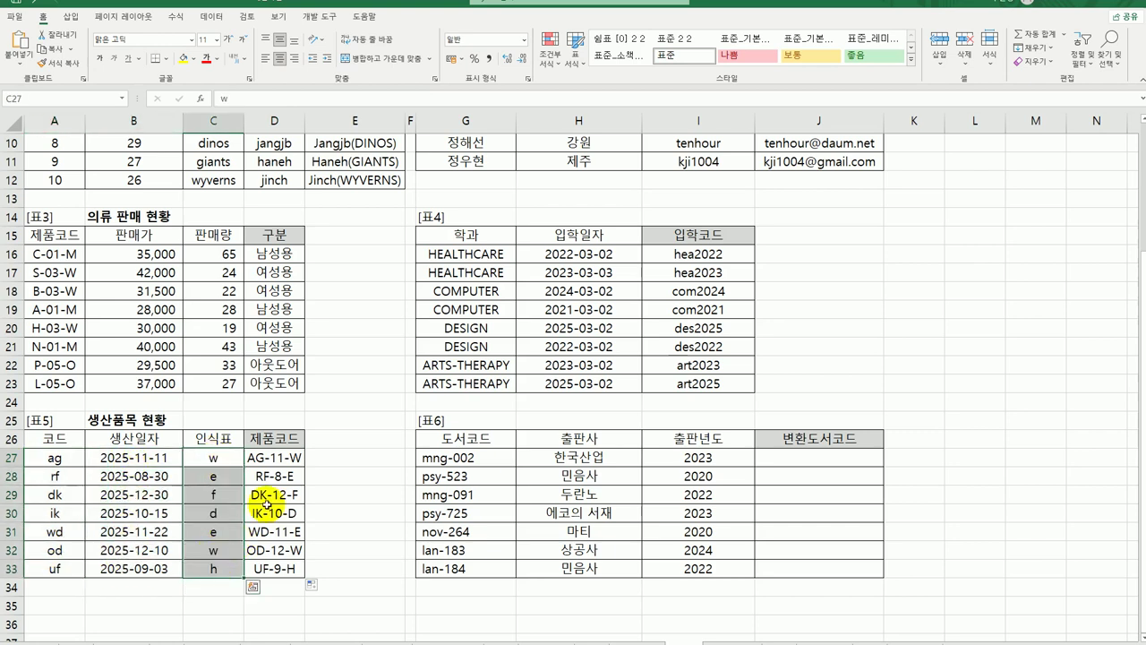
{"action": "left_click", "coordinate": [259, 458]}
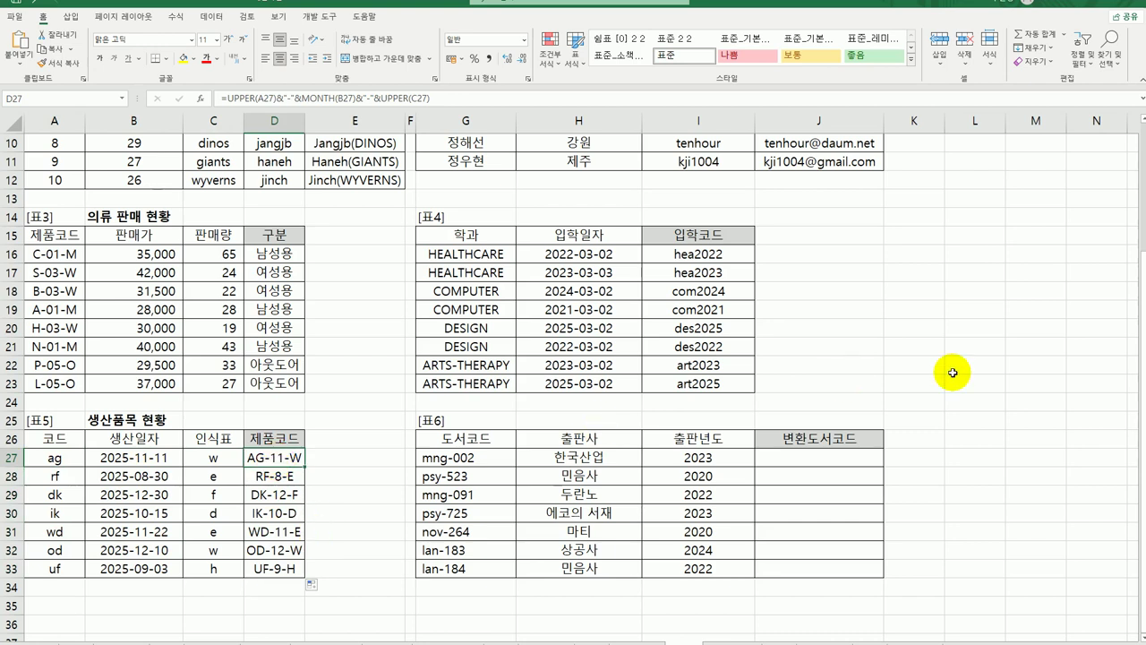
Enter =TRIM(G27) in J27 of the 변환도서코드 column in [표6] and fill it down to J33
{"action": "left_click", "coordinate": [801, 457]}
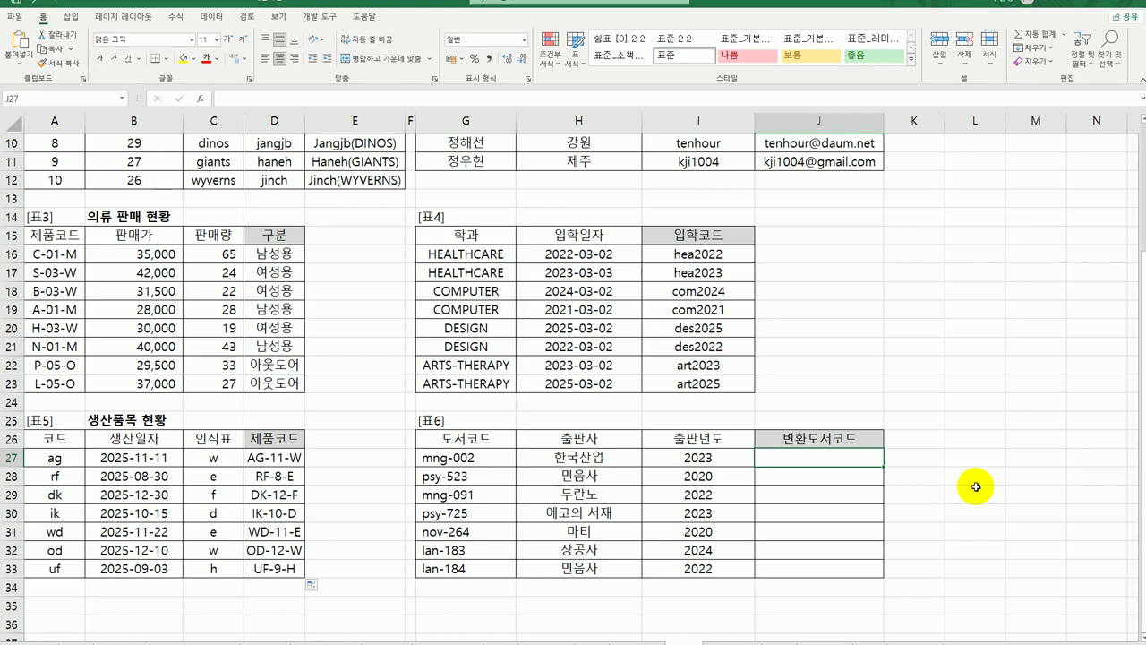
{"action": "type", "text": "=tri"}
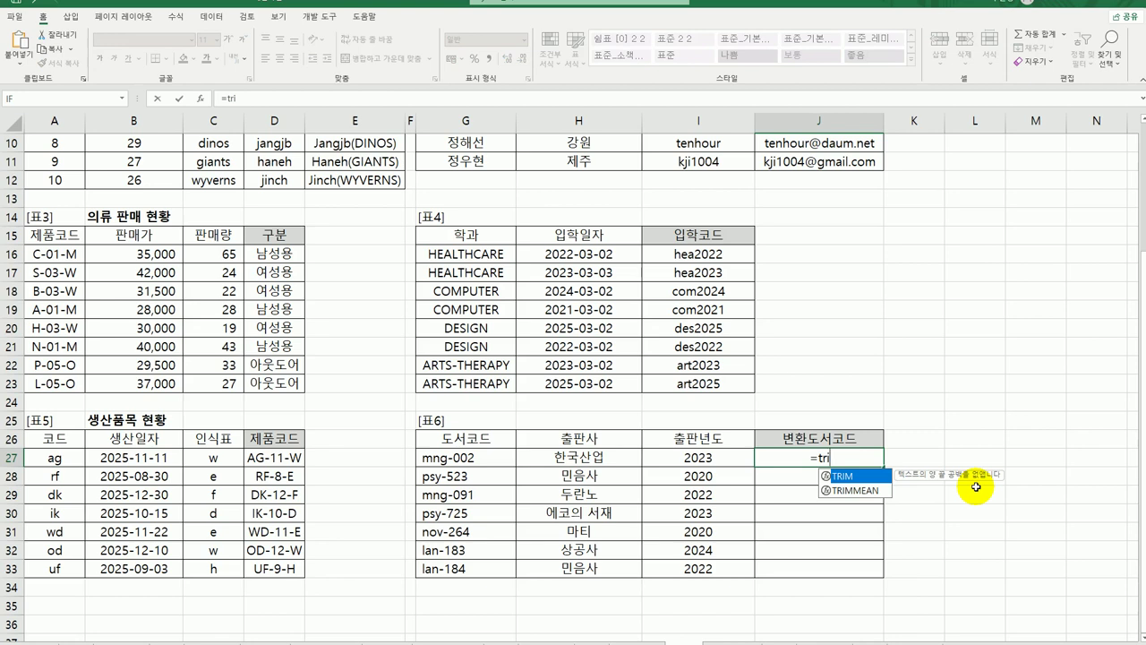
{"action": "key", "text": "Tab"}
{"action": "left_click", "coordinate": [484, 458]}
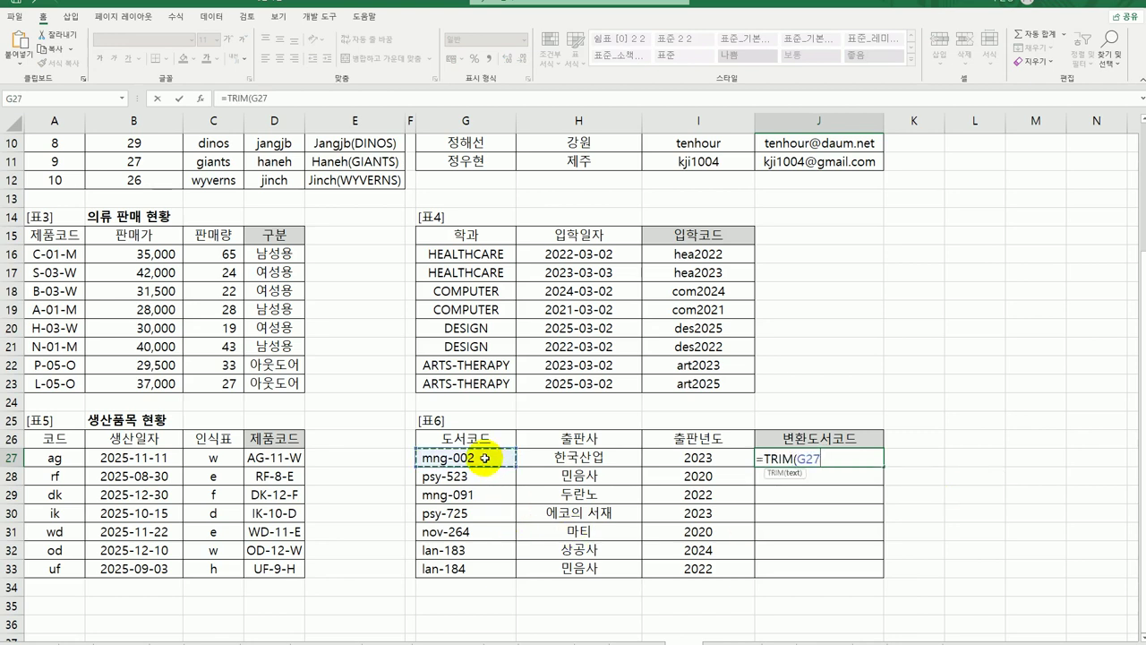
{"action": "type", "text": ")"}
{"action": "key", "text": "Return"}
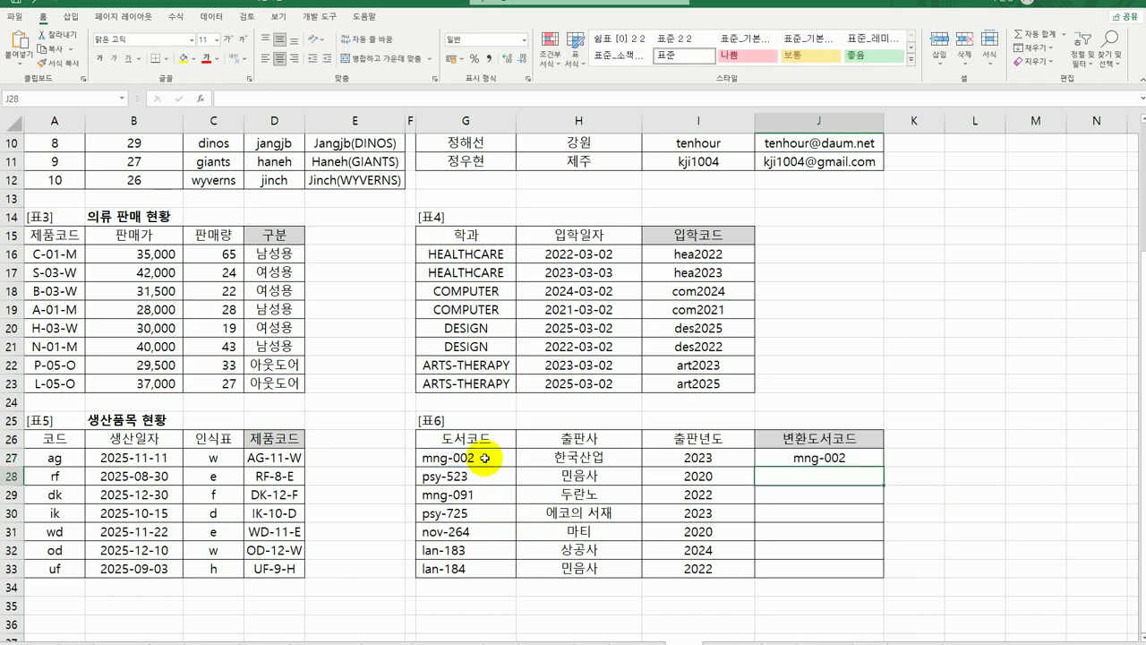
{"action": "left_click", "coordinate": [772, 458]}
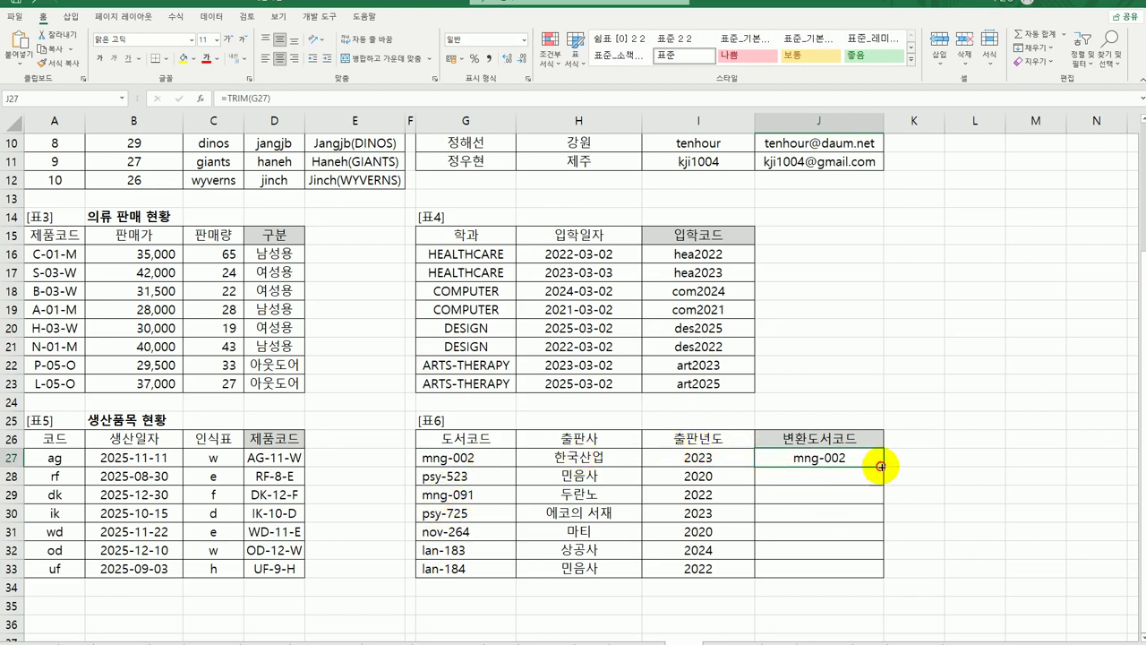
{"action": "left_click_drag", "start_coordinate": [882, 466], "coordinate": [858, 573]}
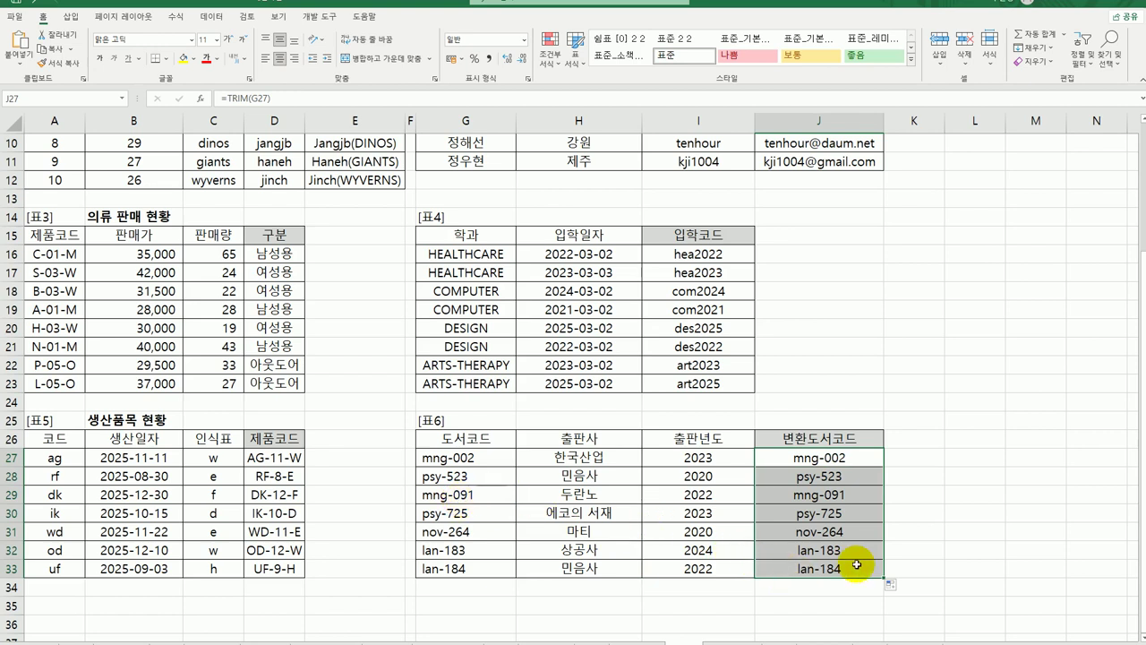
Wrap J27's TRIM formula in UPPER, making it =UPPER(TRIM(G27)), and fill it down to J33
{"action": "double_click", "coordinate": [772, 459]}
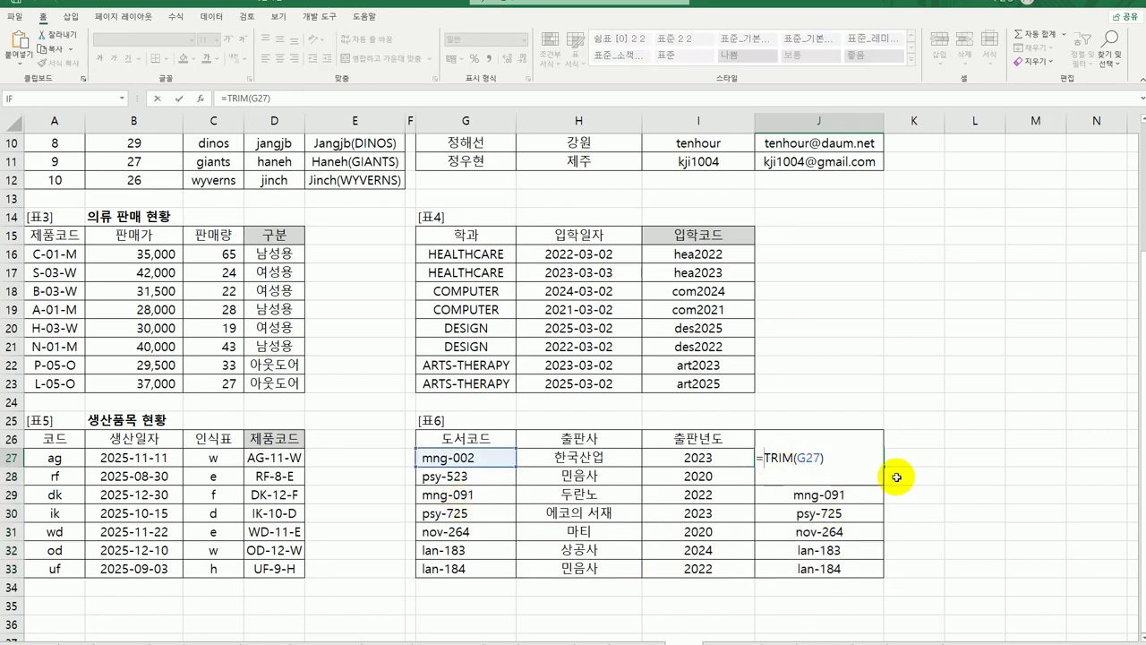
{"action": "type", "text": "upp"}
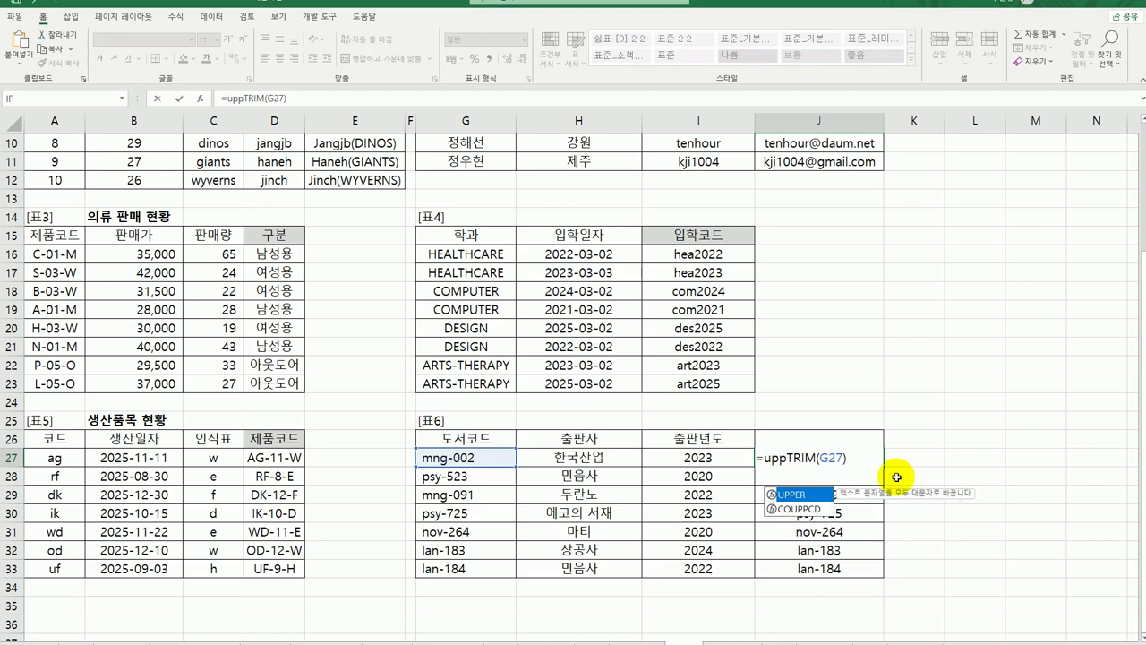
{"action": "key", "text": "Tab"}
{"action": "key", "text": "End"}
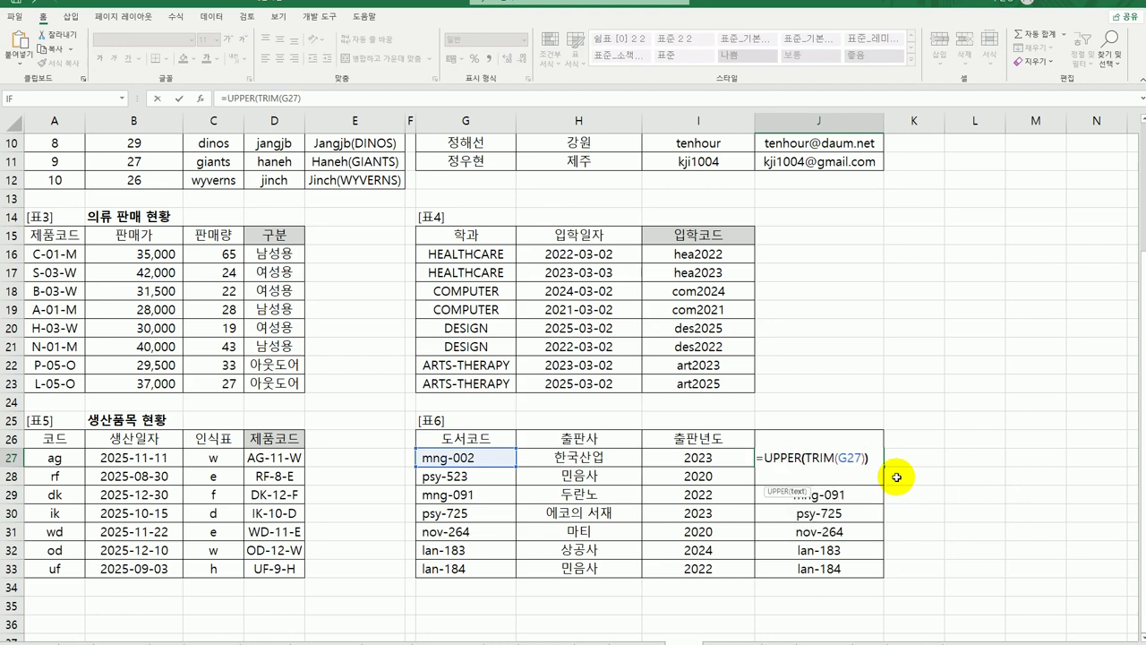
{"action": "type", "text": ")"}
{"action": "key", "text": "Return"}
{"action": "left_click", "coordinate": [866, 457]}
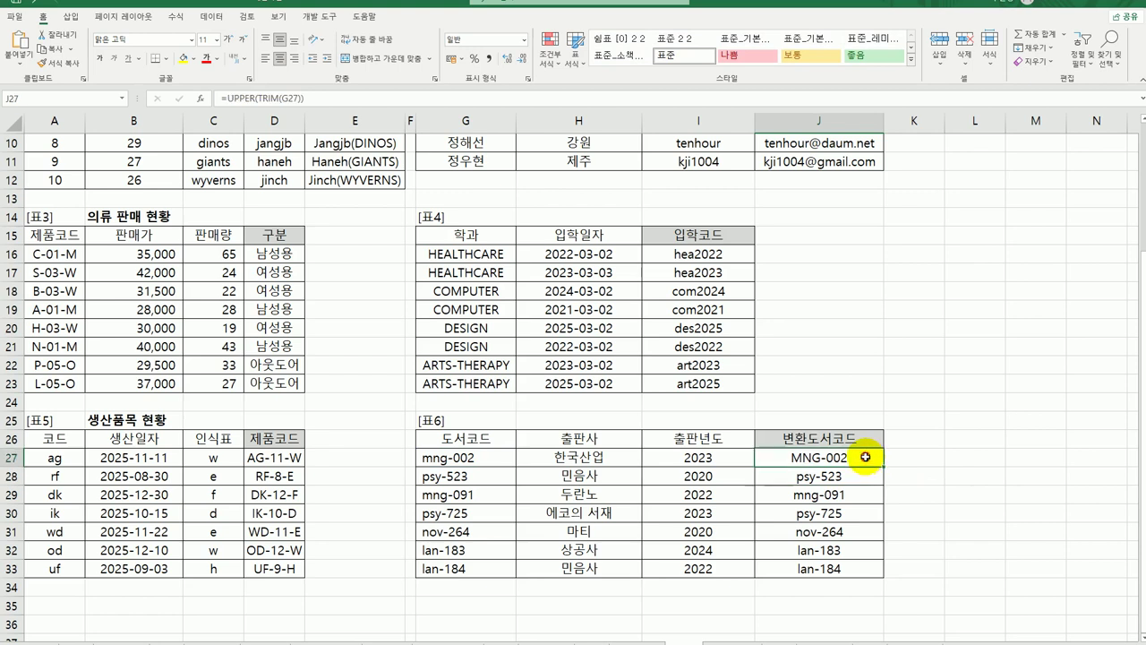
{"action": "left_click_drag", "start_coordinate": [866, 457], "coordinate": [869, 571]}
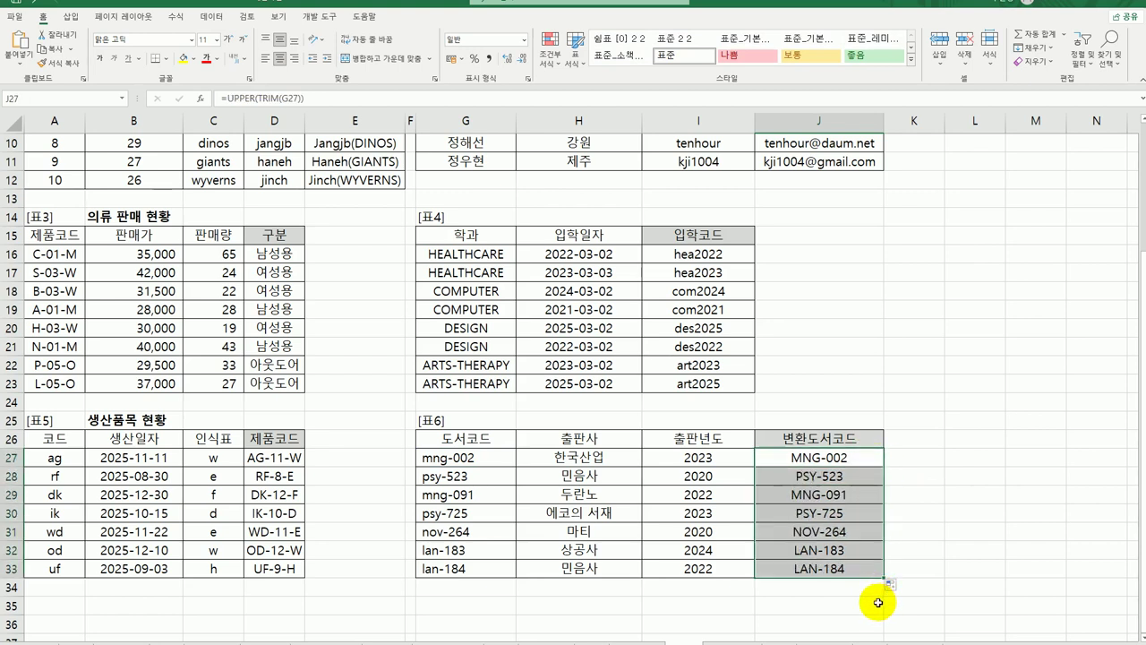
Append &"-KR" to the UPPER(TRIM(G27)) formula in J27 and fill it down to J33
{"action": "double_click", "coordinate": [851, 458]}
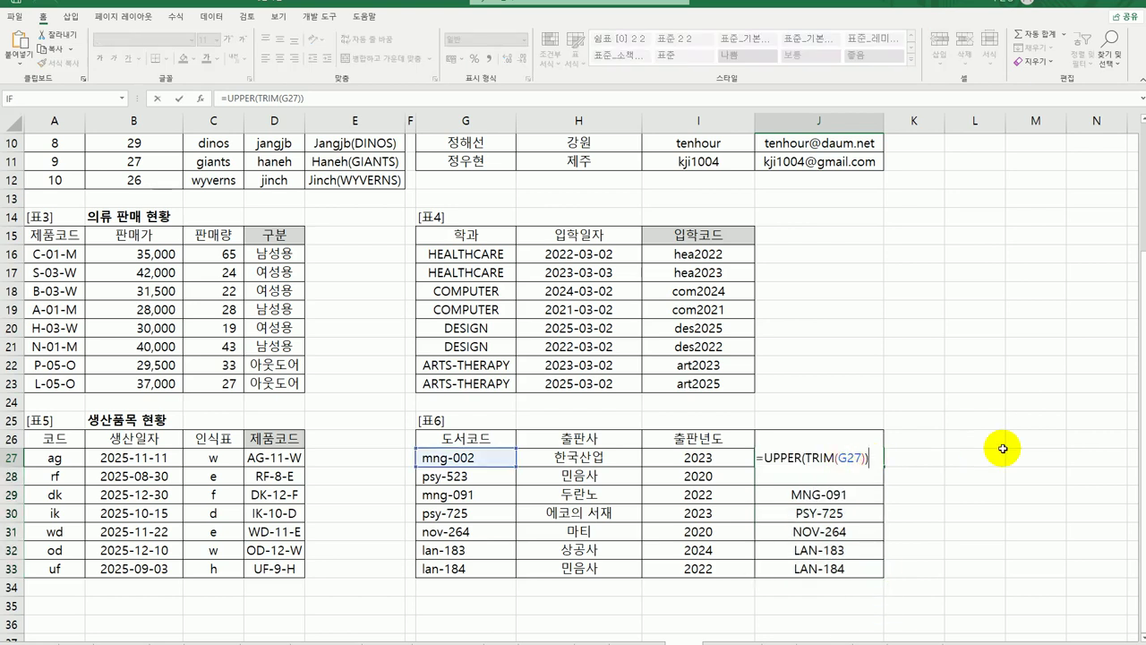
{"action": "type", "text": "&\"-"}
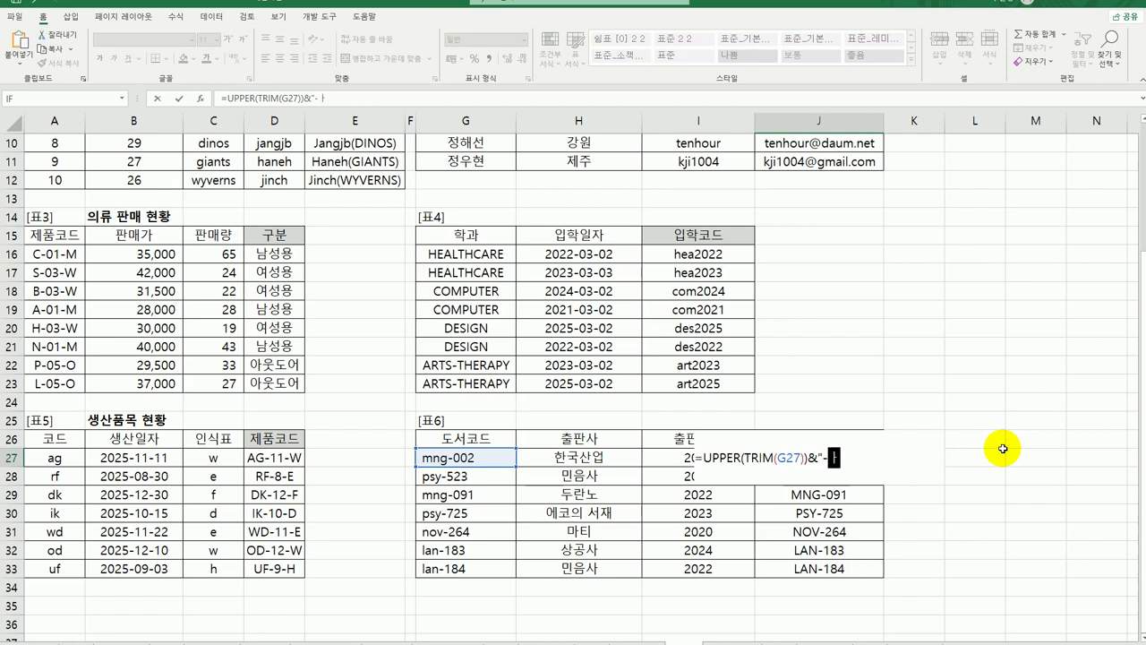
{"action": "type", "text": "KR\""}
{"action": "key", "text": "Return"}
{"action": "left_click", "coordinate": [879, 460]}
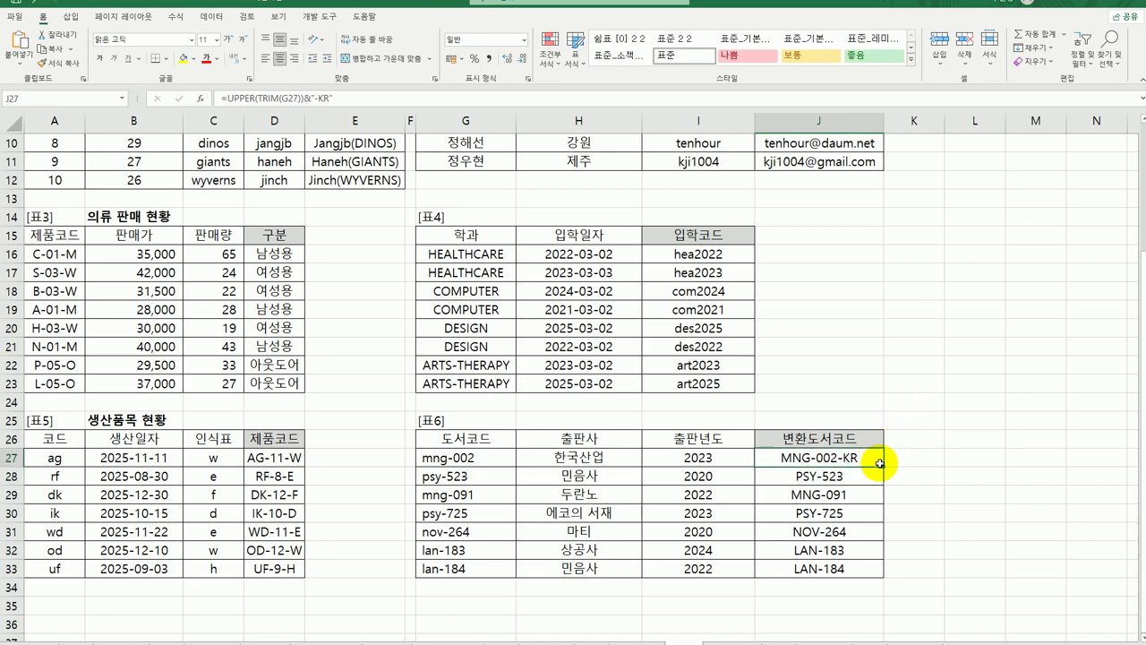
{"action": "left_click_drag", "start_coordinate": [880, 463], "coordinate": [856, 574]}
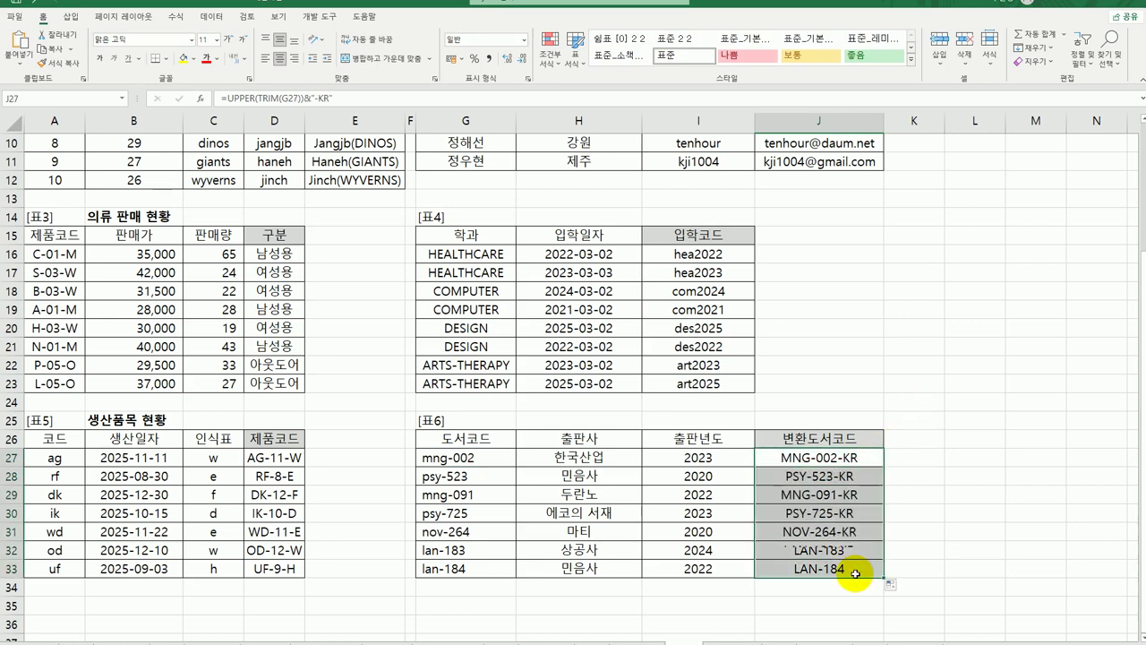
{"action": "scroll", "coordinate": [931, 569], "scroll_direction": "up", "scroll_amount": 3}
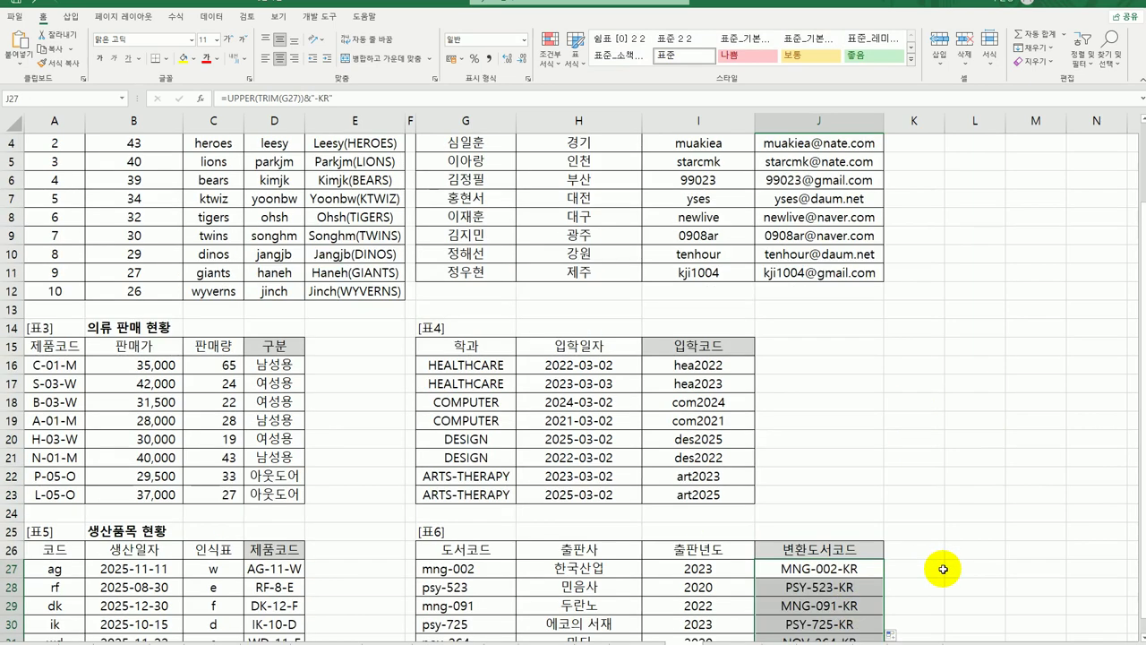
{"action": "left_click", "coordinate": [1009, 558]}
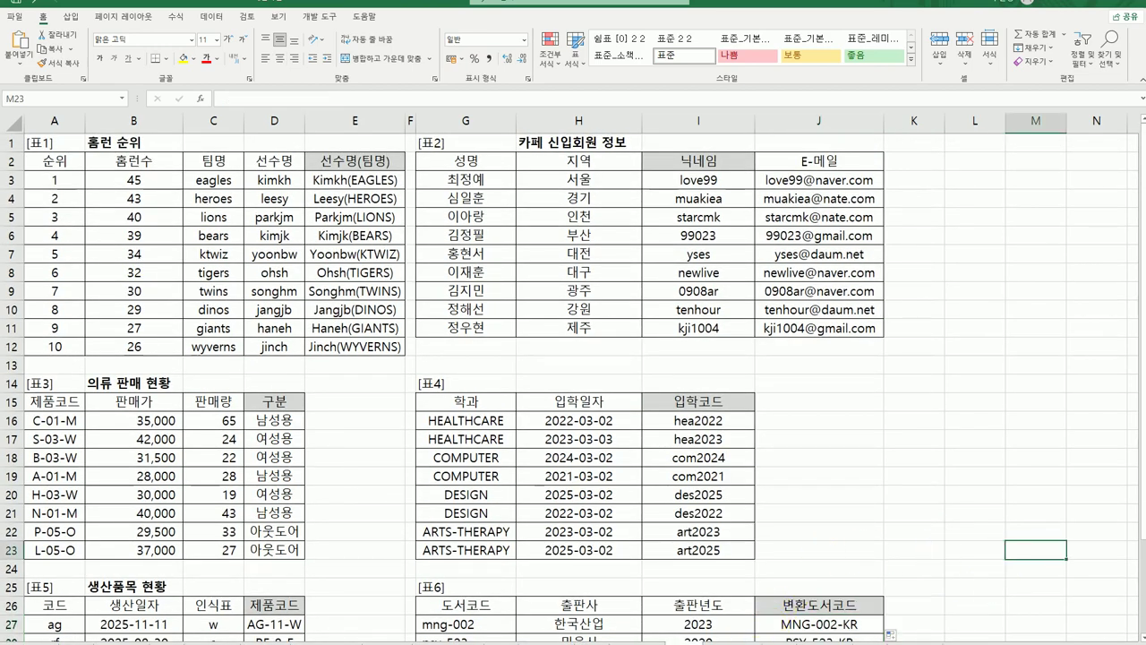
{"action": "scroll", "coordinate": [743, 543], "scroll_direction": "down", "scroll_amount": 1}
{"action": "key", "text": "ctrl+Home"}
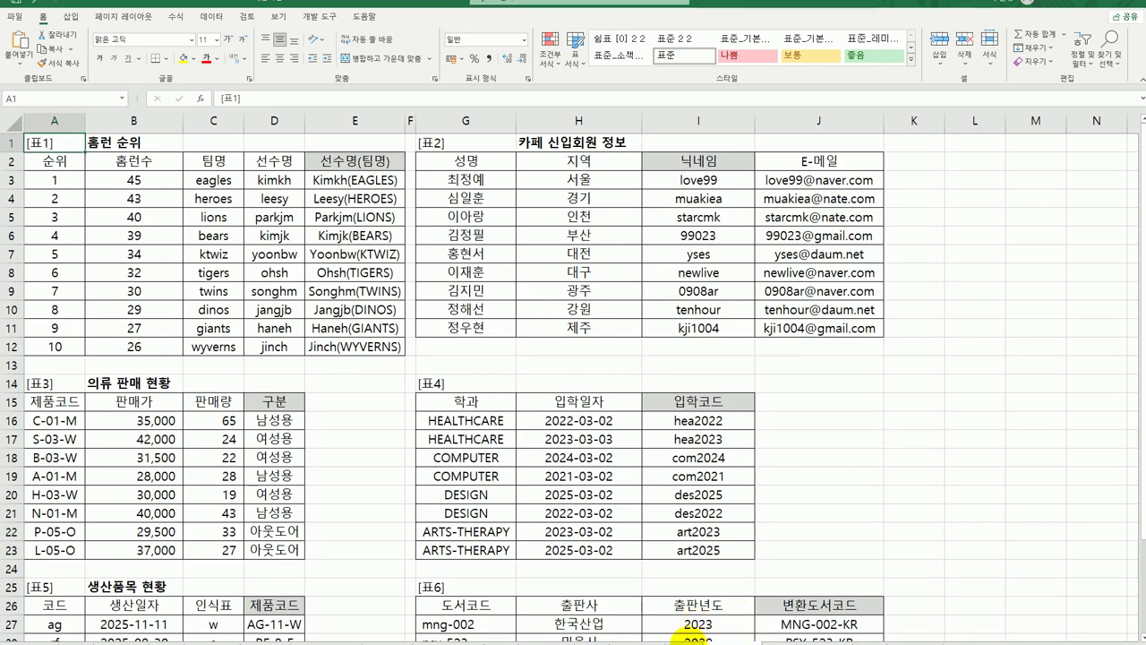
{"action": "key", "text": "ctrl+End"}
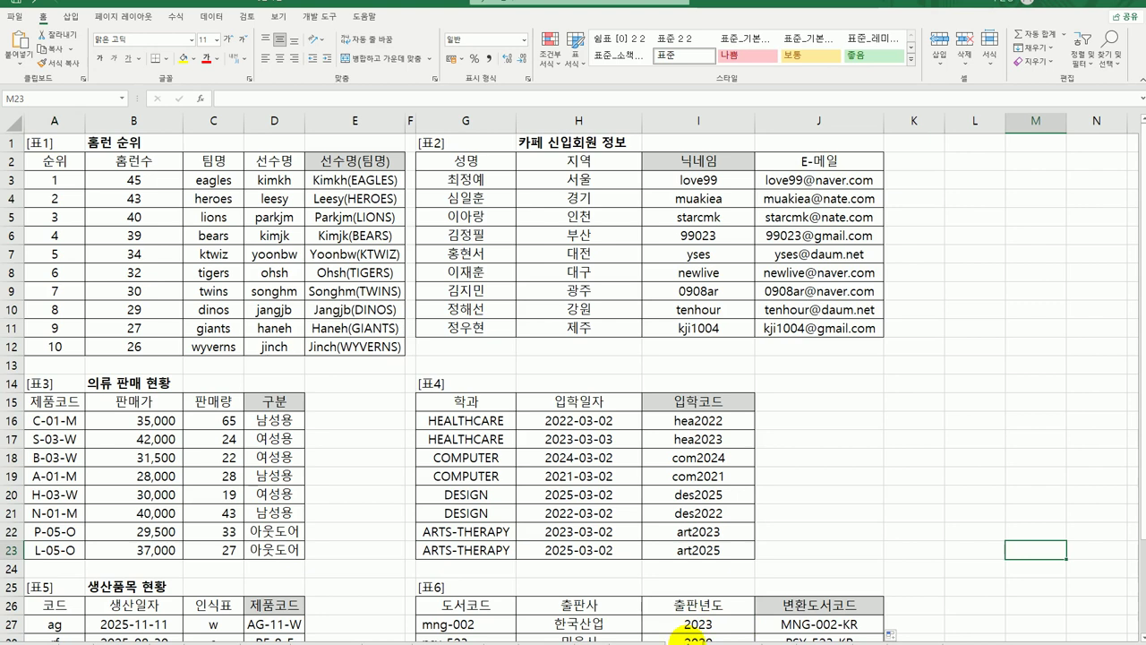